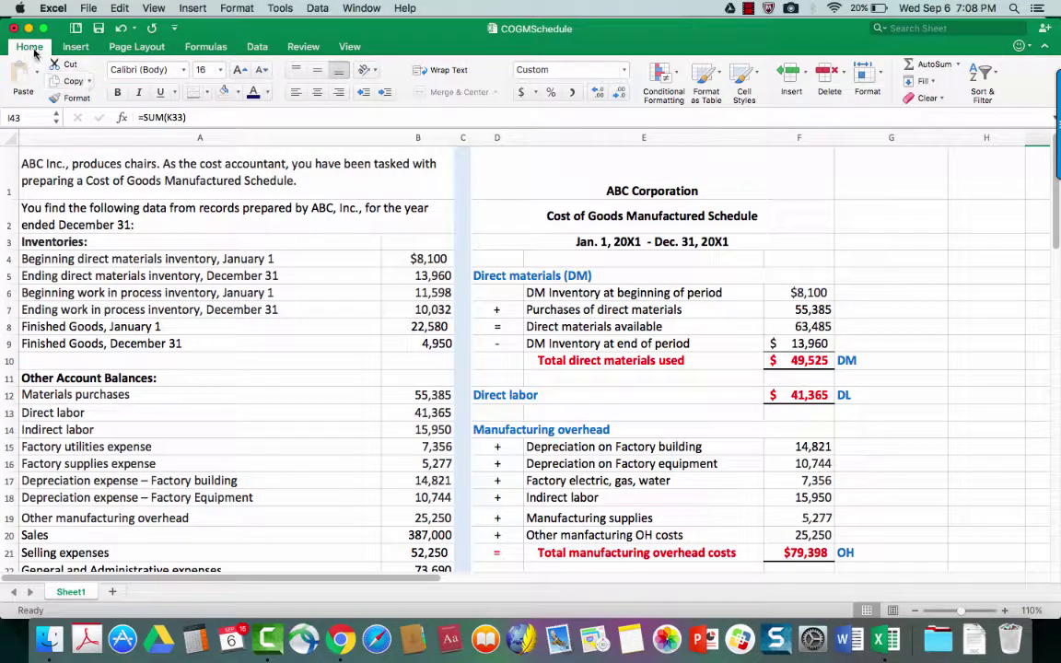
Collapse the ribbon, highlight the source data and COGM schedule, and scroll to the income statement.
click(30, 47)
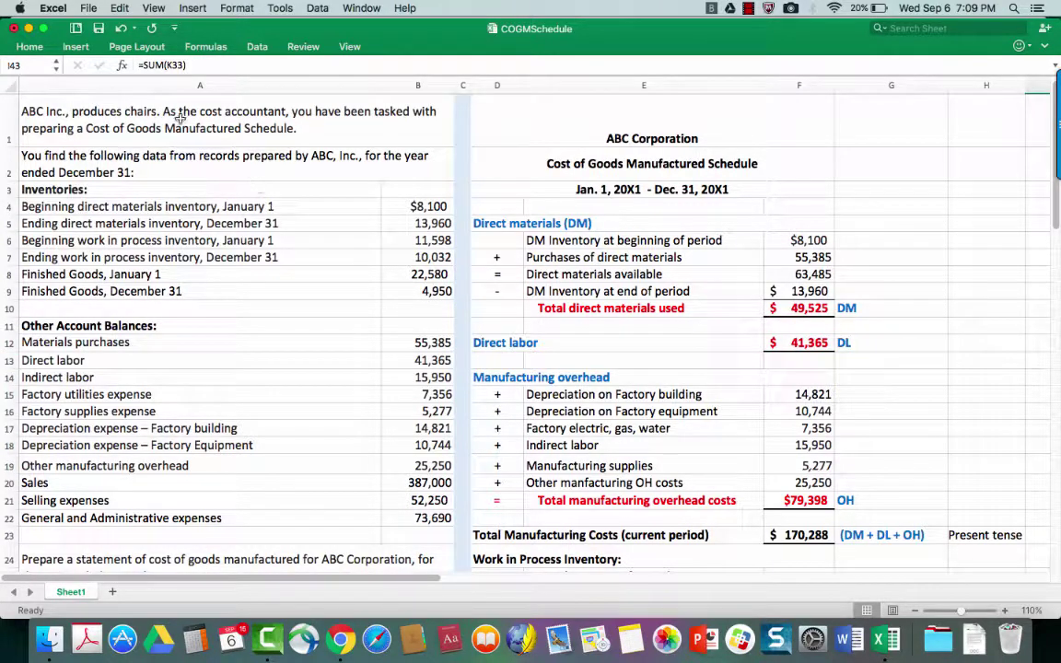
mouse_move(163, 114)
mouse_down()
mouse_move(267, 170)
mouse_move(331, 535)
mouse_up()
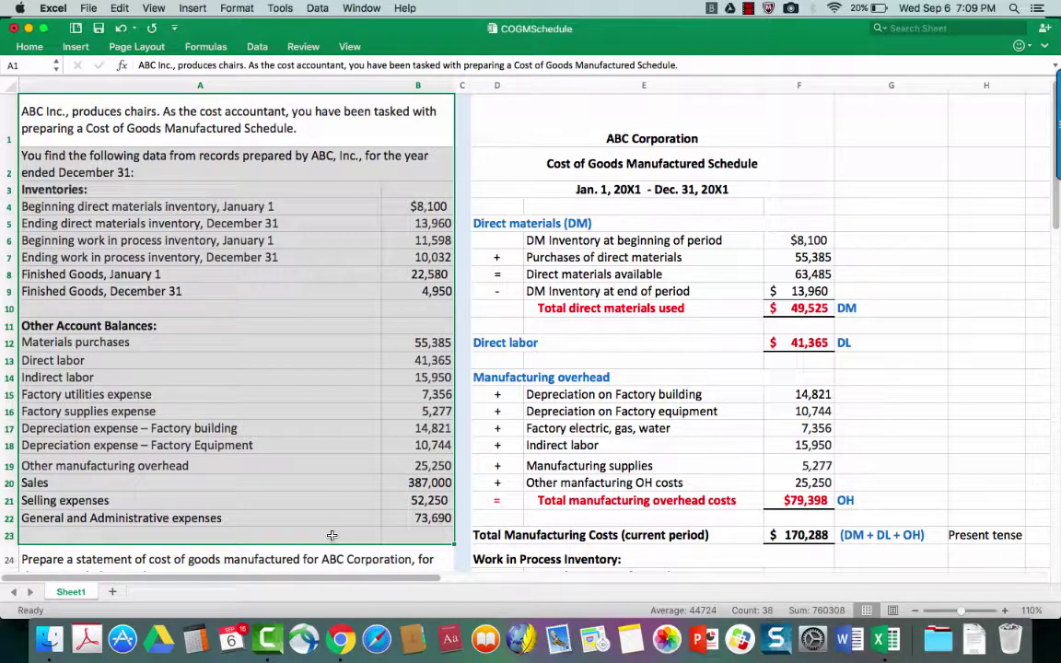
drag(590, 109, 603, 293)
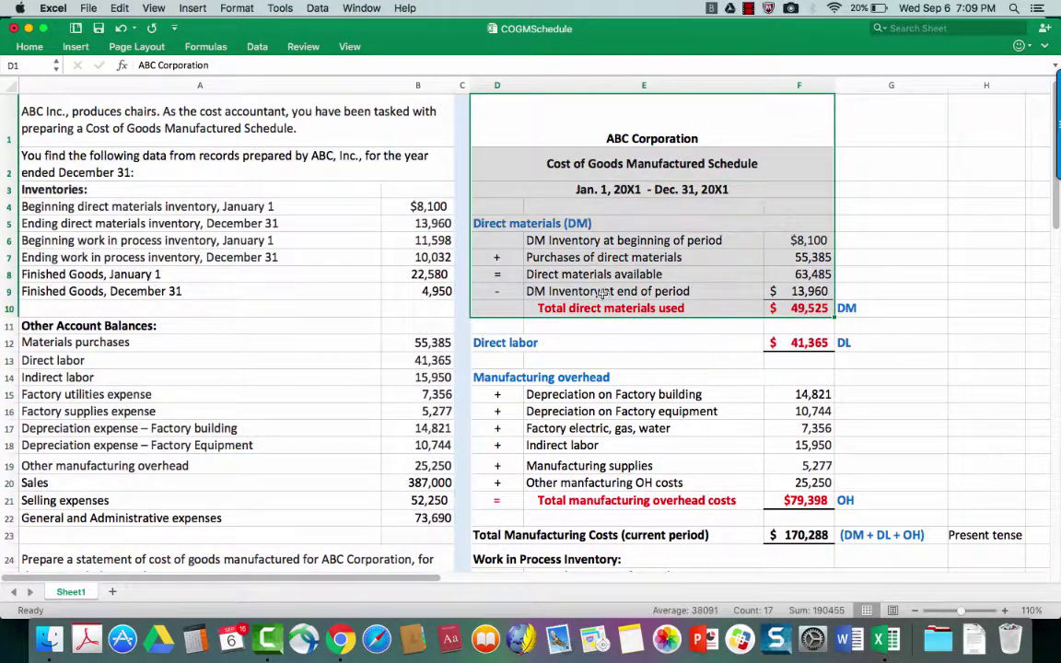
drag(238, 115, 291, 549)
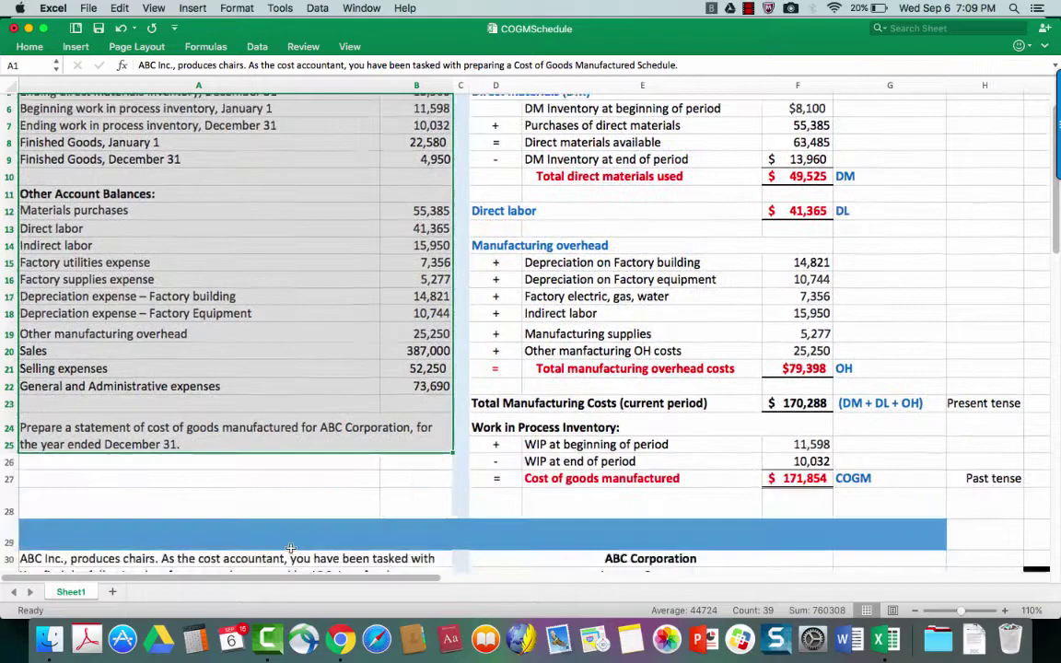
scroll(291, 548, down, 1)
scroll(291, 548, down, 5)
scroll(291, 549, down, 3)
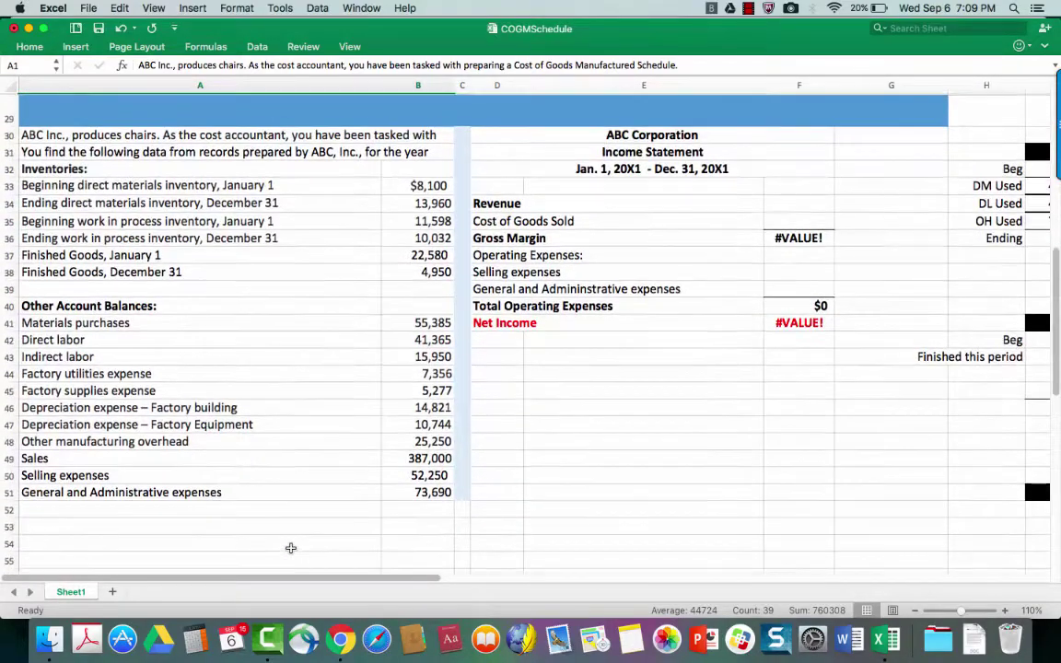
click(266, 136)
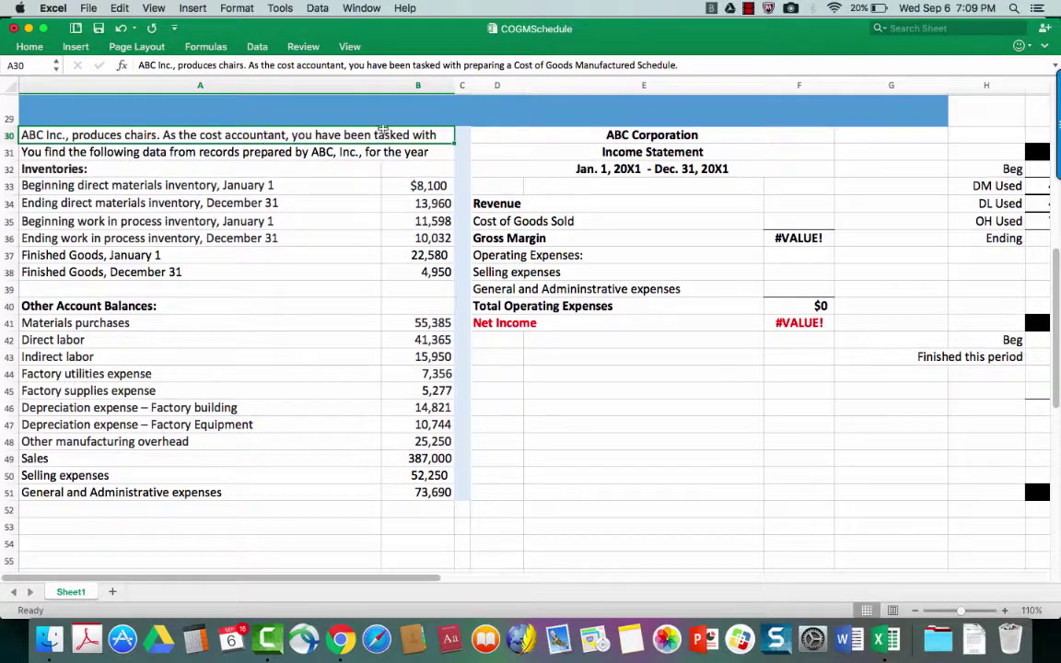
click(669, 136)
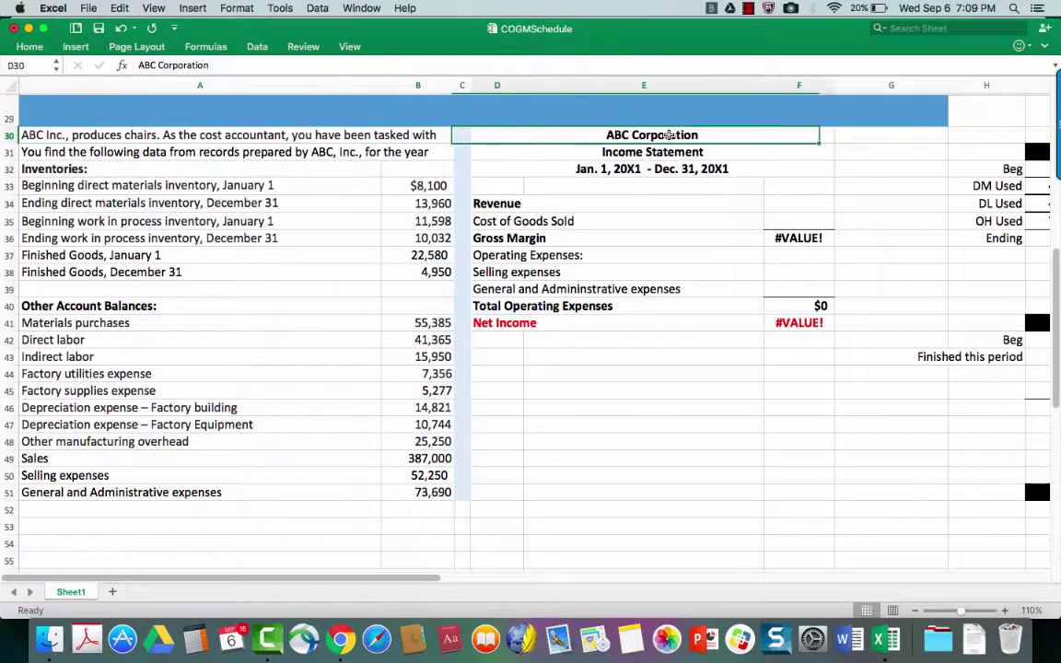
key(Down)
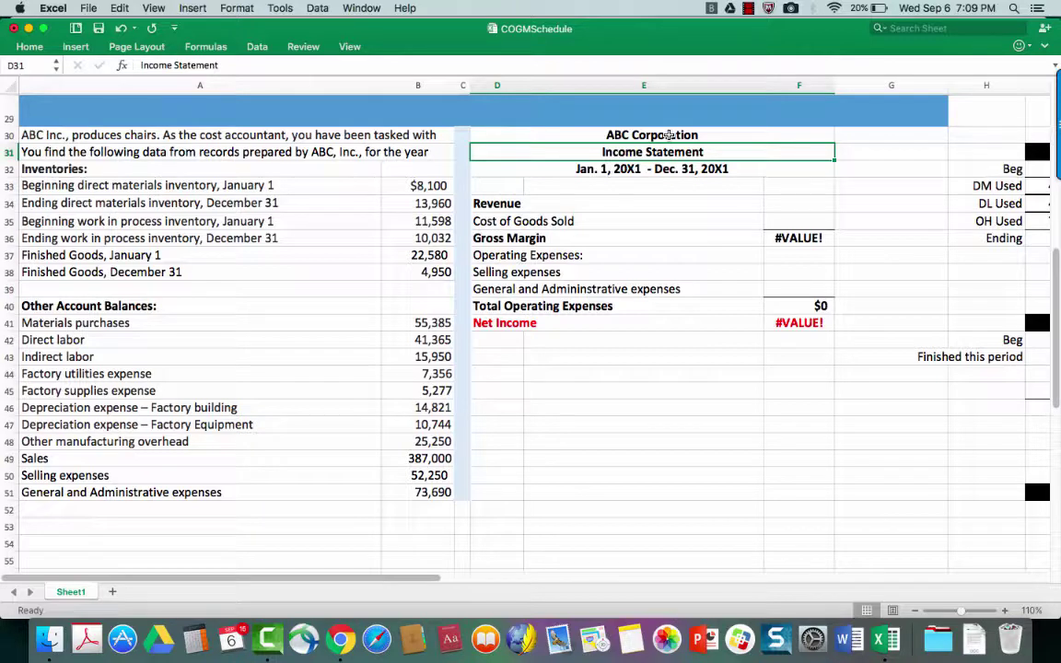
key(Down)
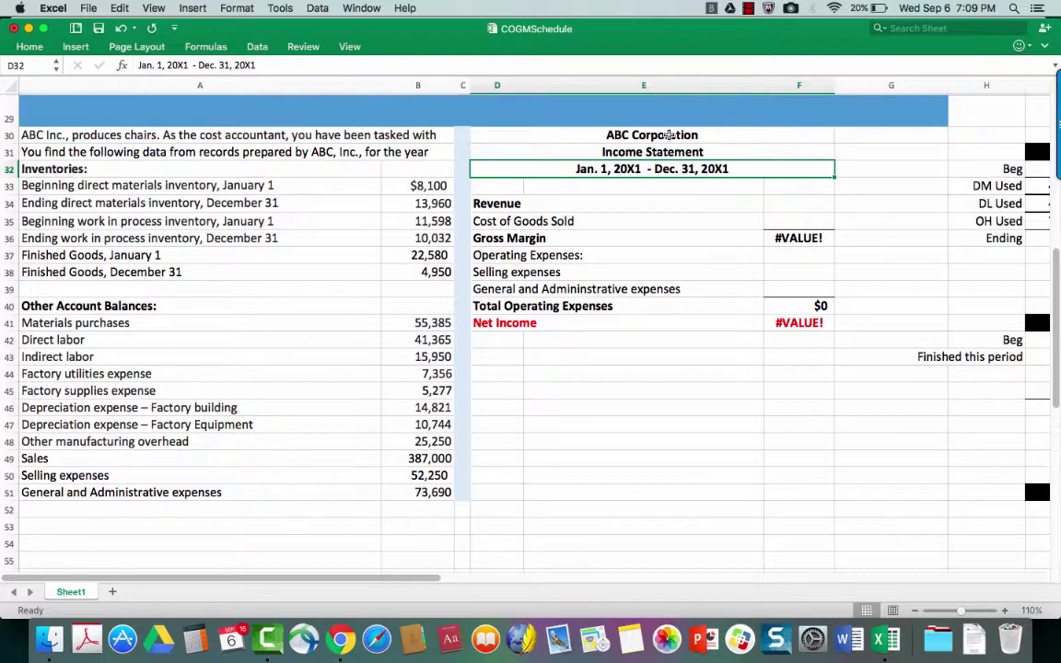
key(Down)
key(Down)
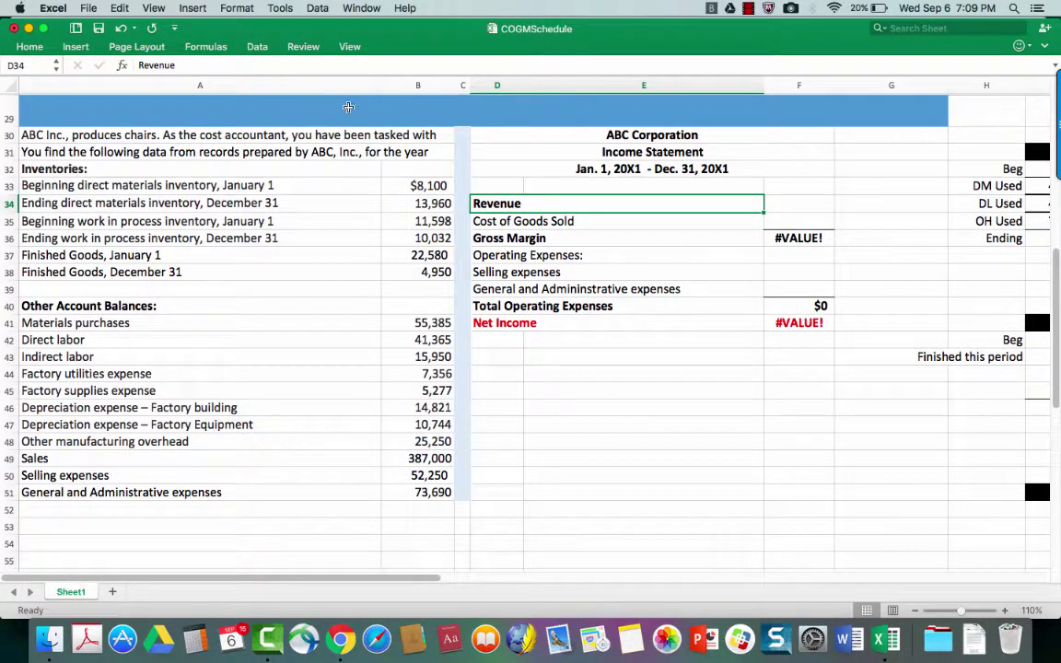
Copy the 387,000 Sales balance into the income statement's Revenue cell F34.
click(89, 185)
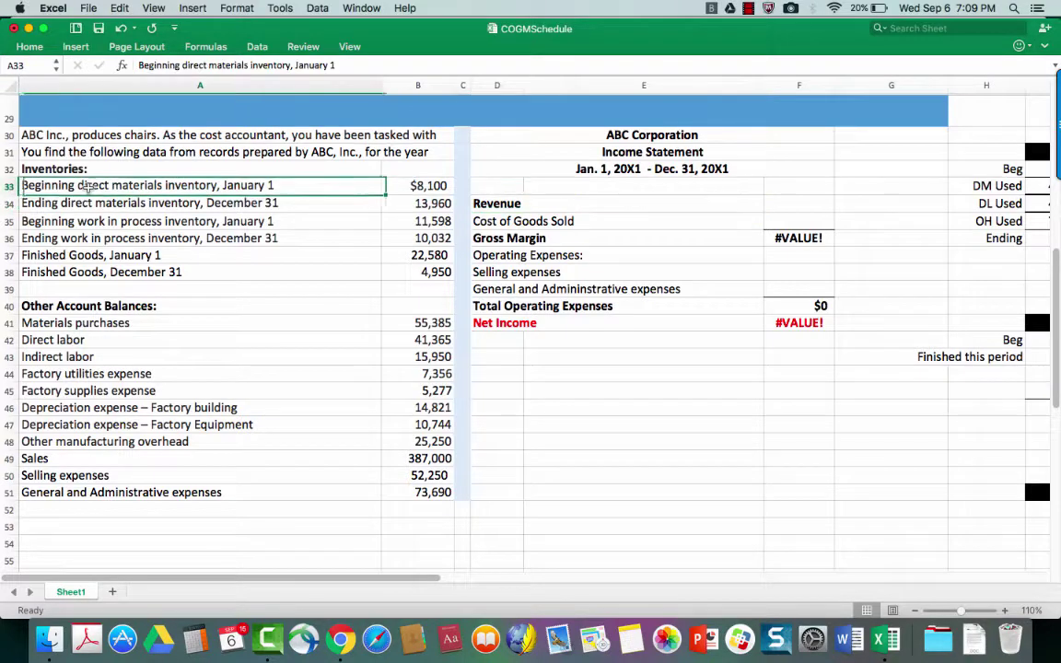
click(58, 304)
key(Down)
key(Down)
key(Down)
key(Down)
key(Down)
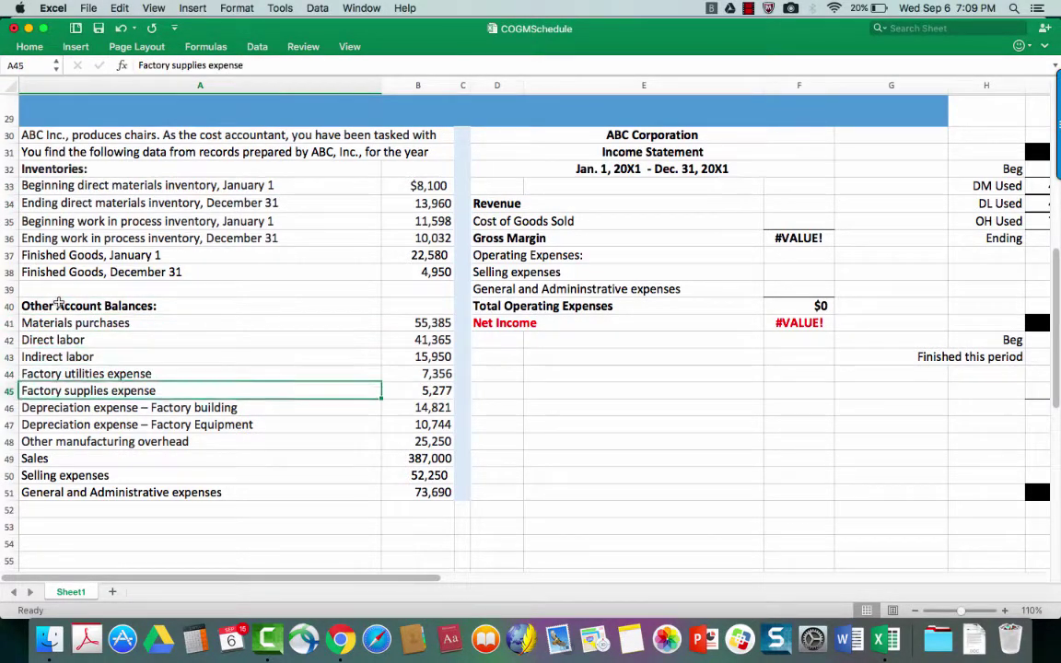
key(Down)
key(Down)
key(Down)
key(Down)
key(Right)
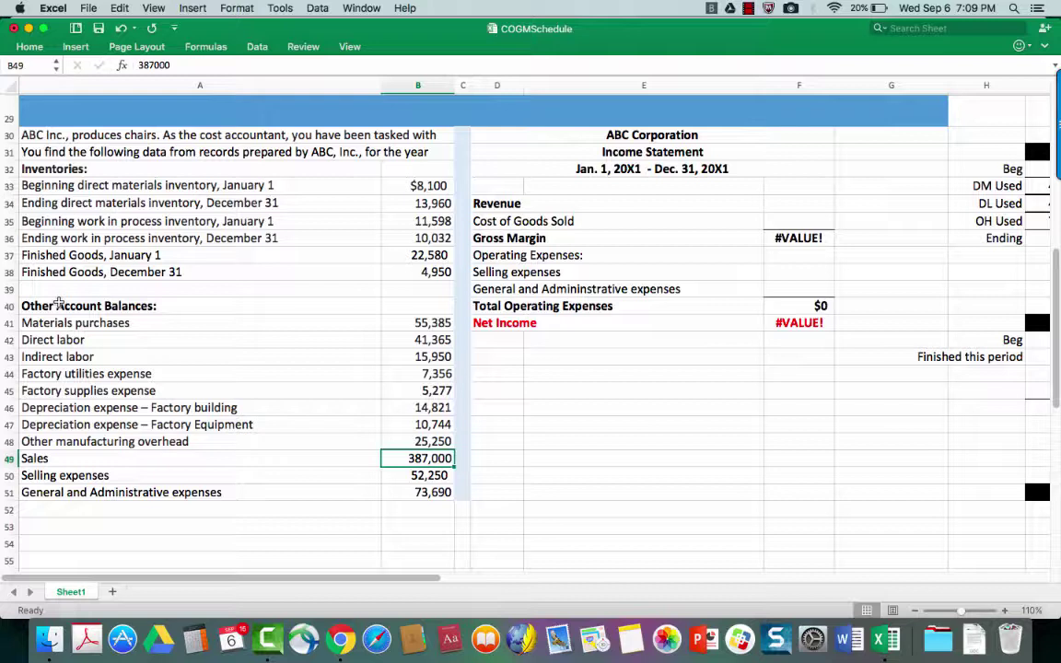
key(super+c)
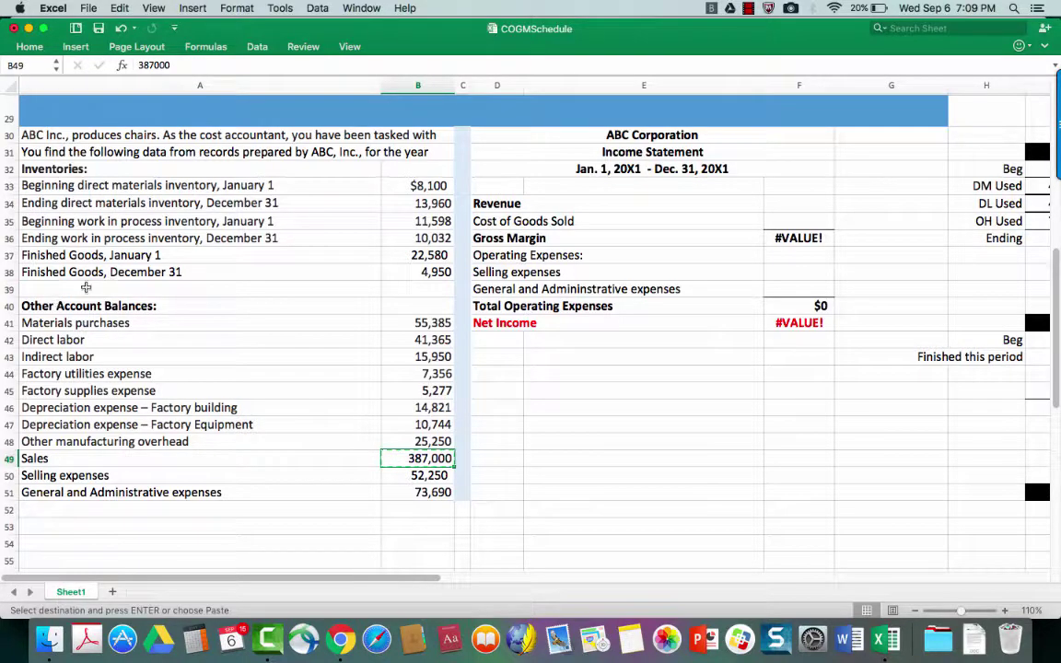
click(781, 205)
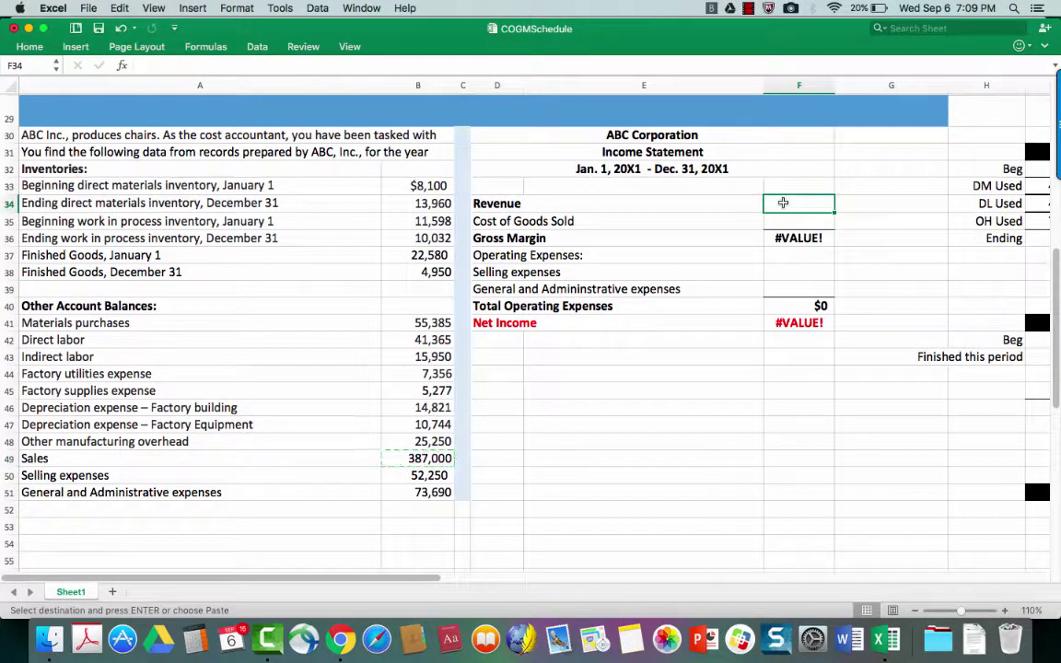
key(super+v)
click(670, 207)
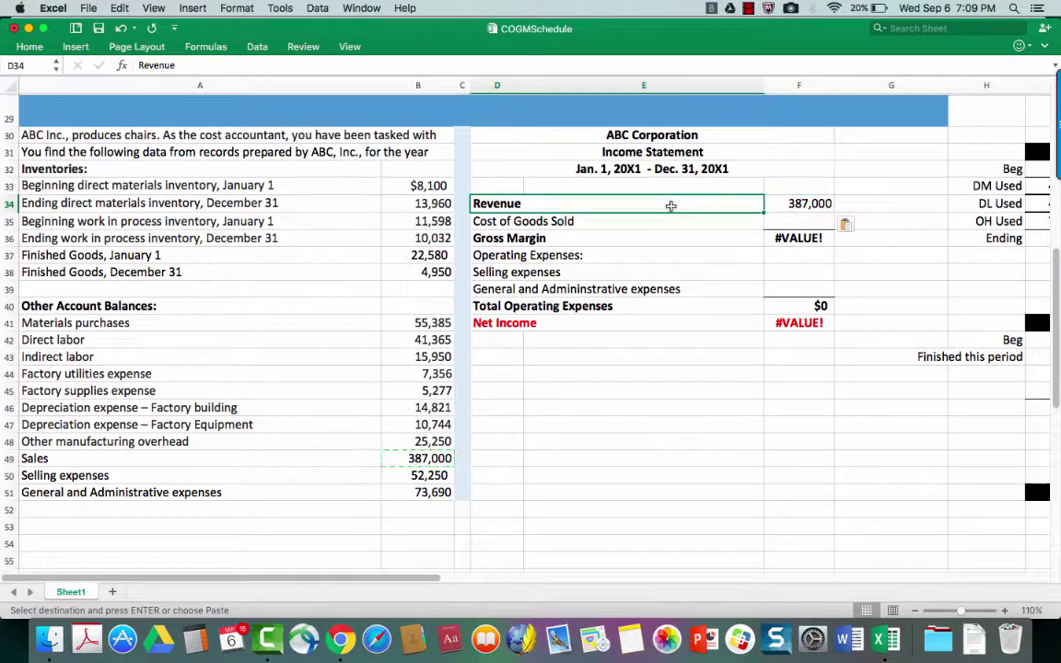
key(Down)
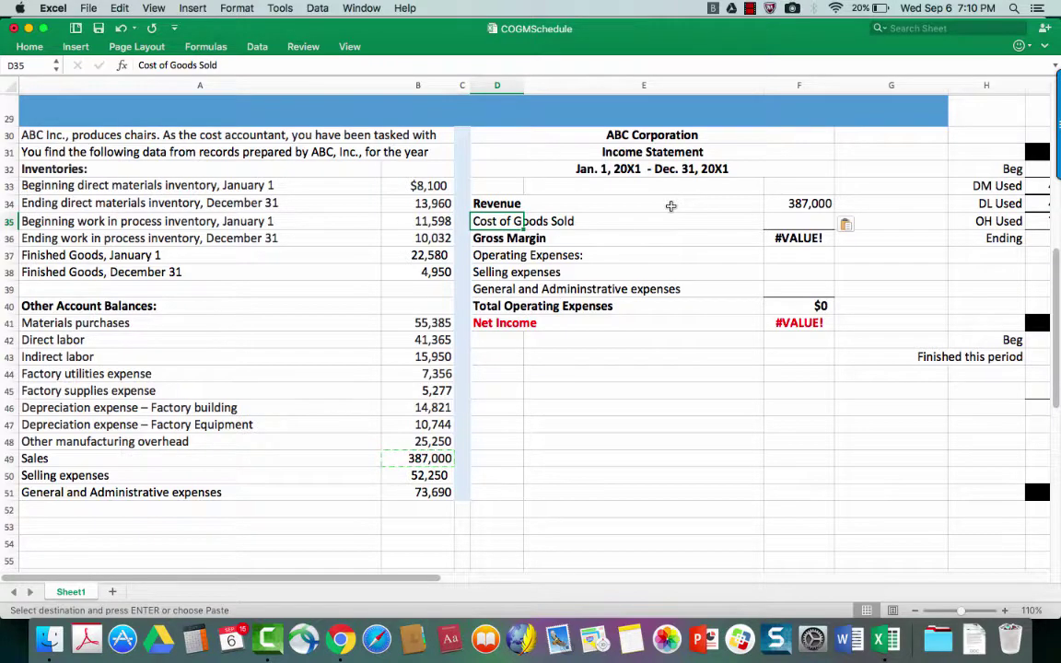
Check the 171,854 COGM total, then narrow column K of the T-accounts.
scroll(671, 206, up, 3)
click(797, 113)
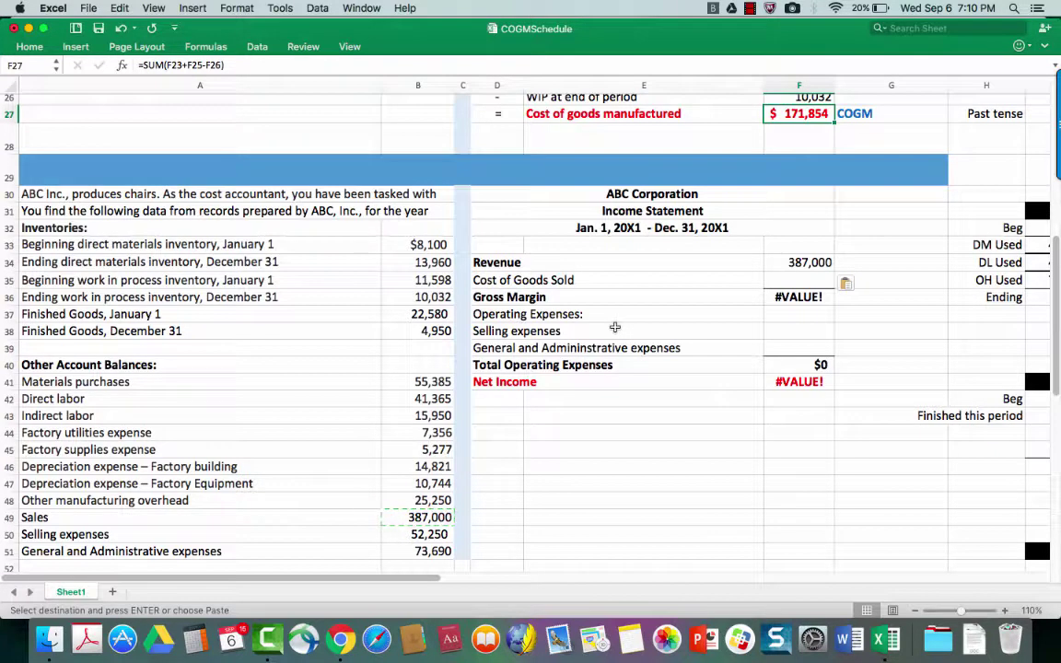
scroll(229, 376, down, 1)
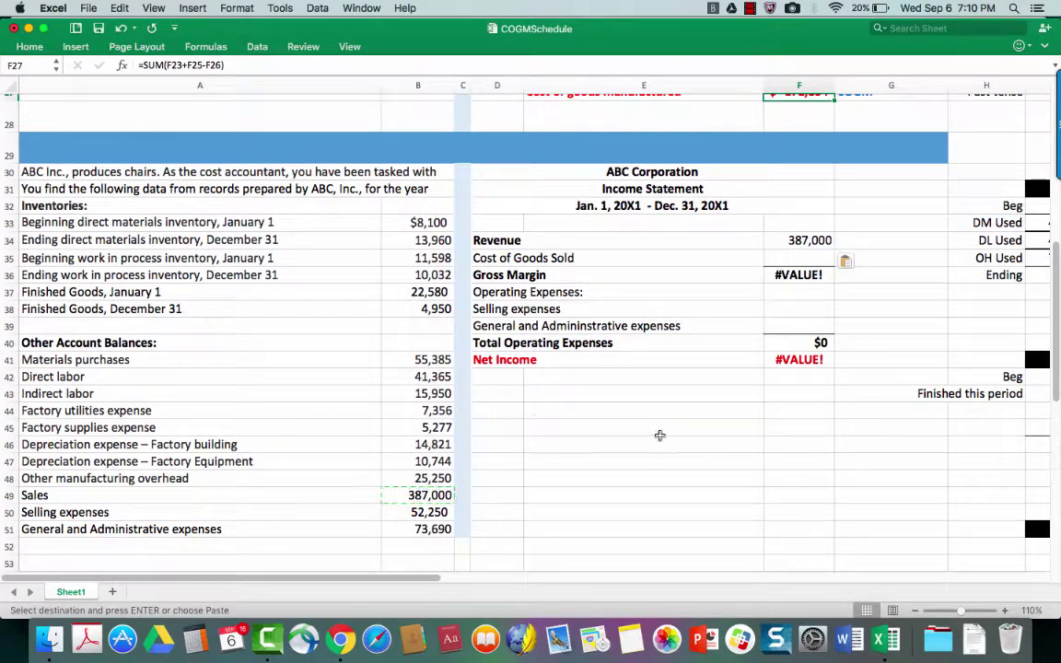
scroll(741, 463, right, 3)
scroll(741, 463, down, 2)
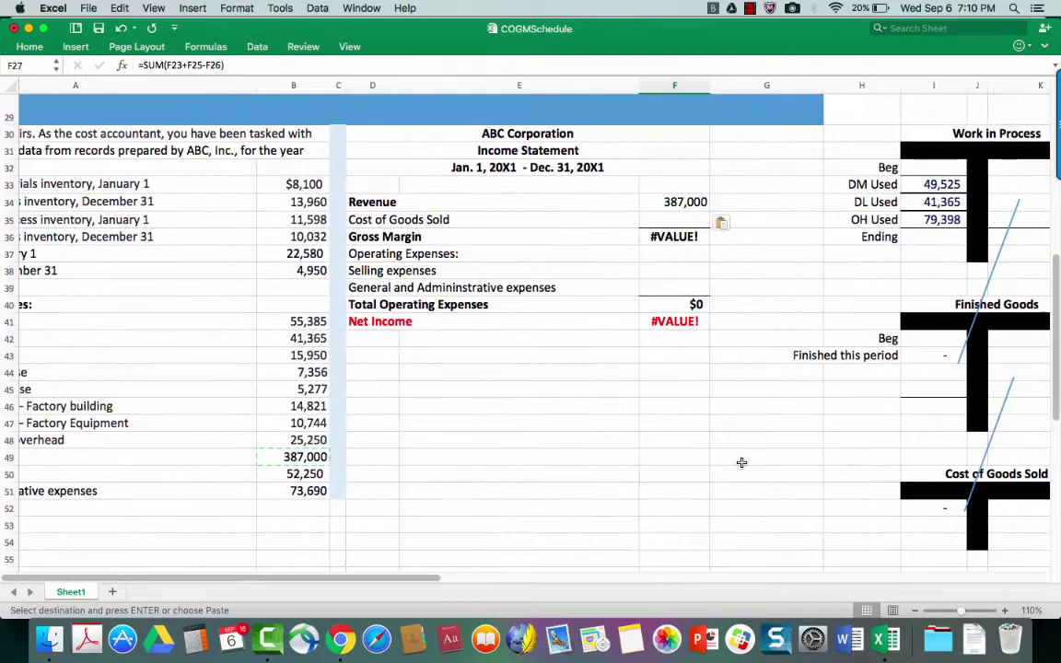
scroll(741, 462, right, 3)
scroll(741, 462, right, 3)
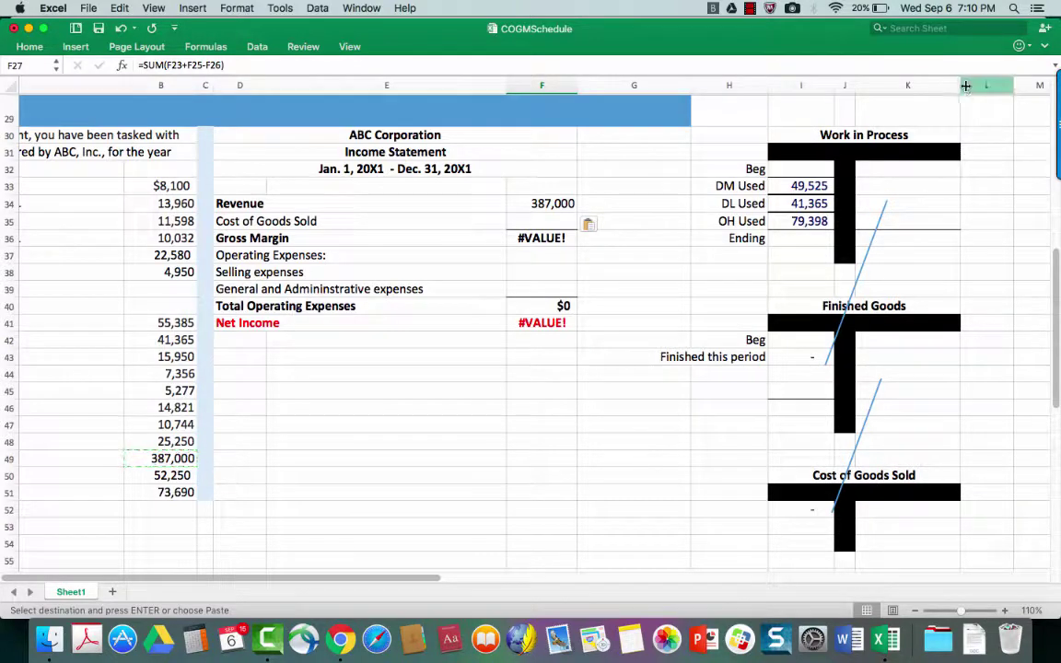
drag(960, 85, 923, 90)
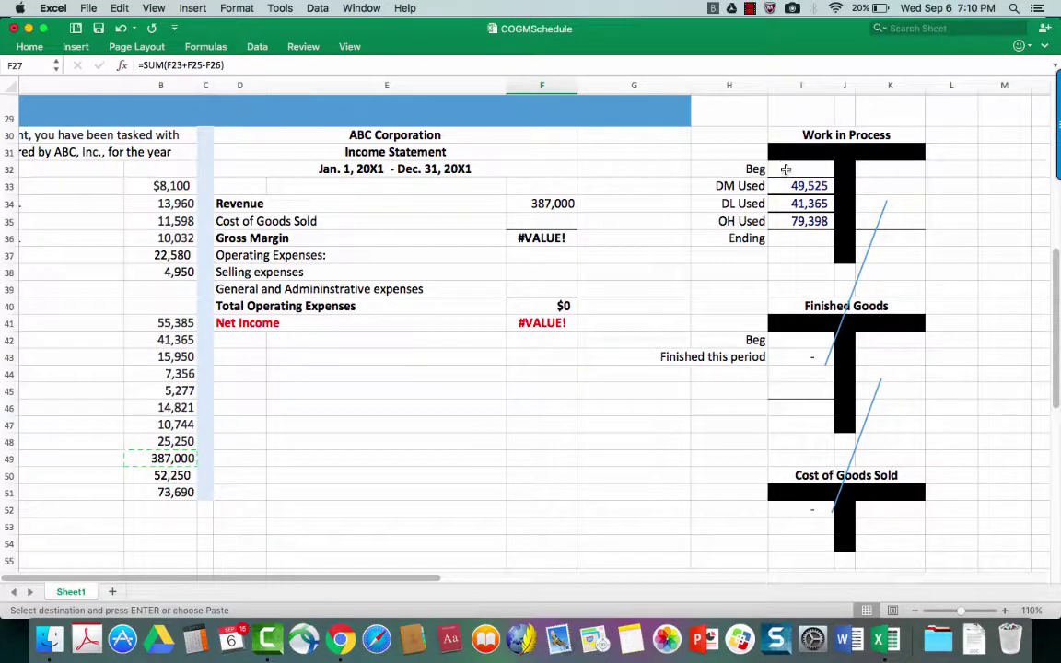
Review the Work in Process T-account's debit and credit cells.
drag(799, 170, 800, 237)
drag(866, 172, 870, 237)
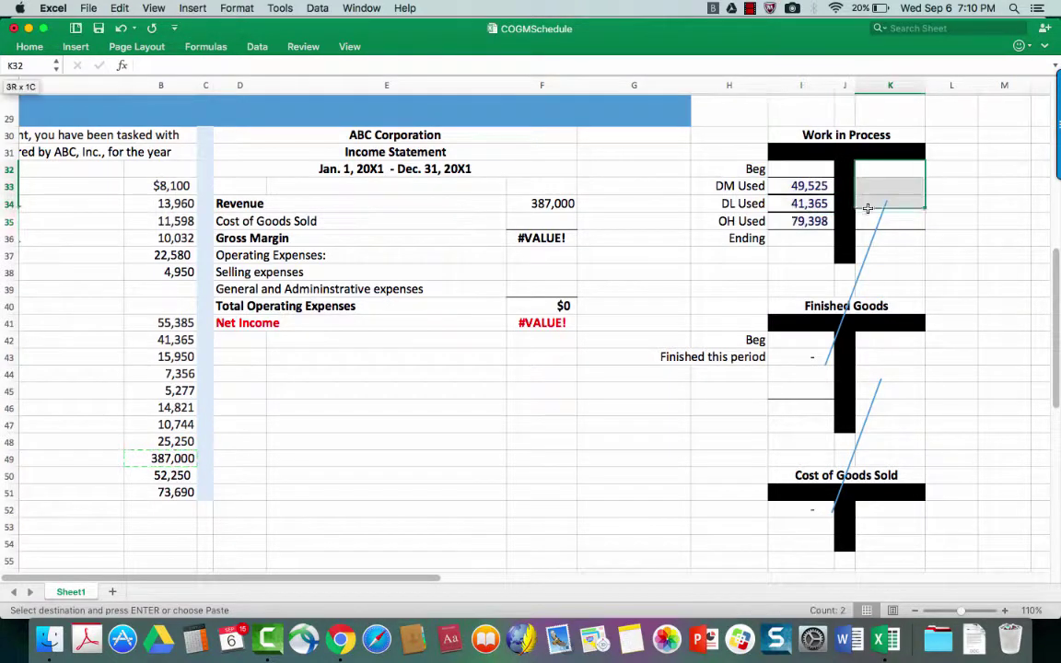
click(811, 133)
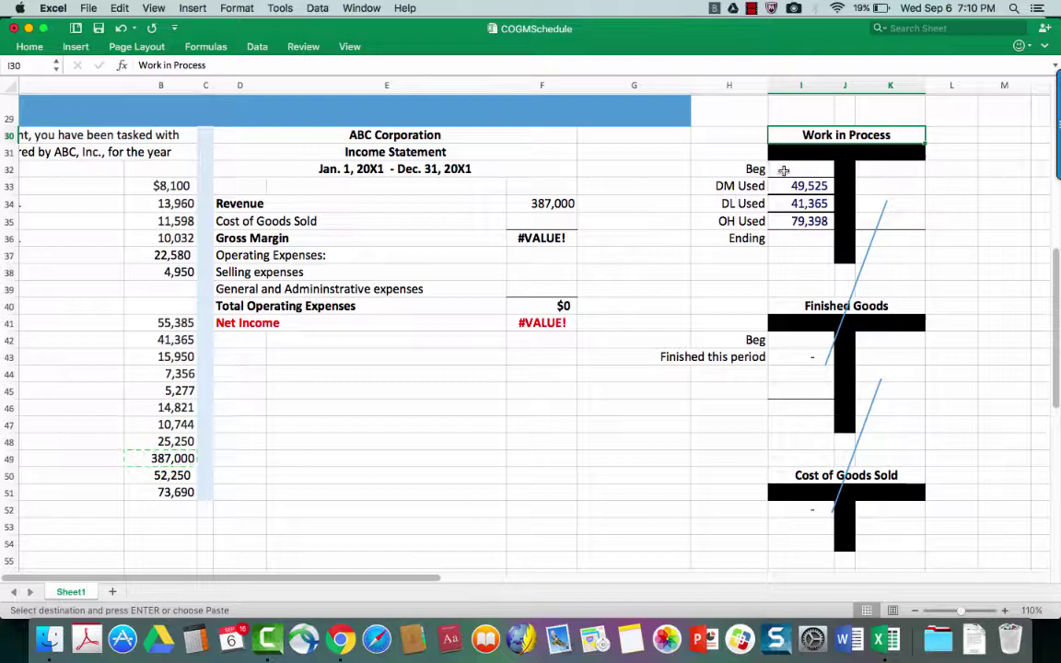
Paste the beginning work in process inventory 11,598 into the Work in Process Beg line.
click(784, 171)
scroll(546, 208, left, 3)
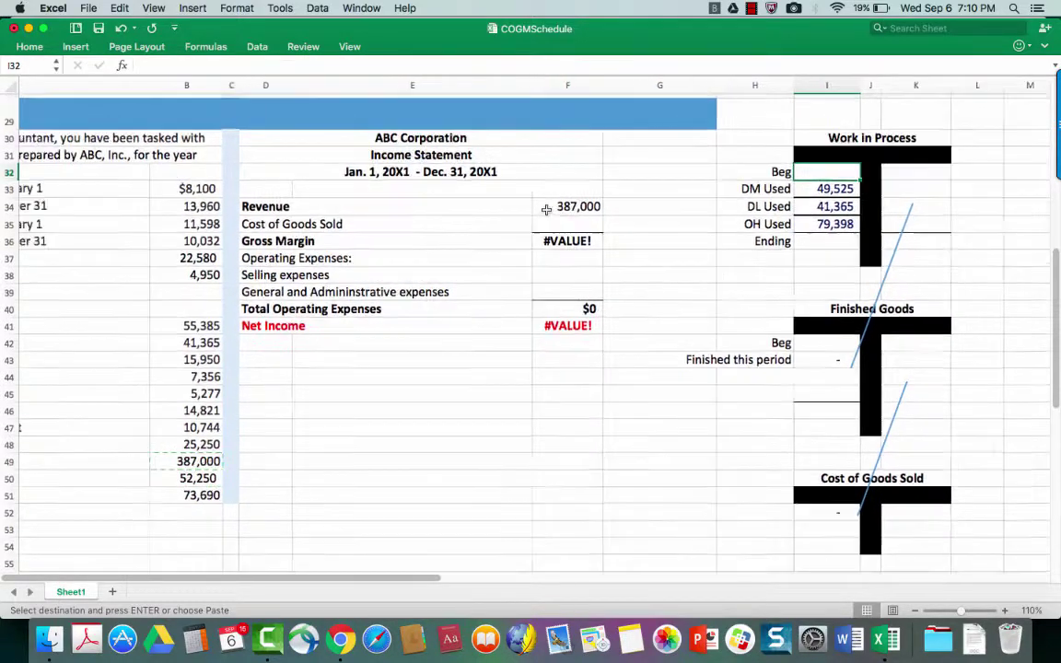
scroll(546, 208, left, 2)
scroll(546, 208, left, 3)
scroll(175, 200, left, 3)
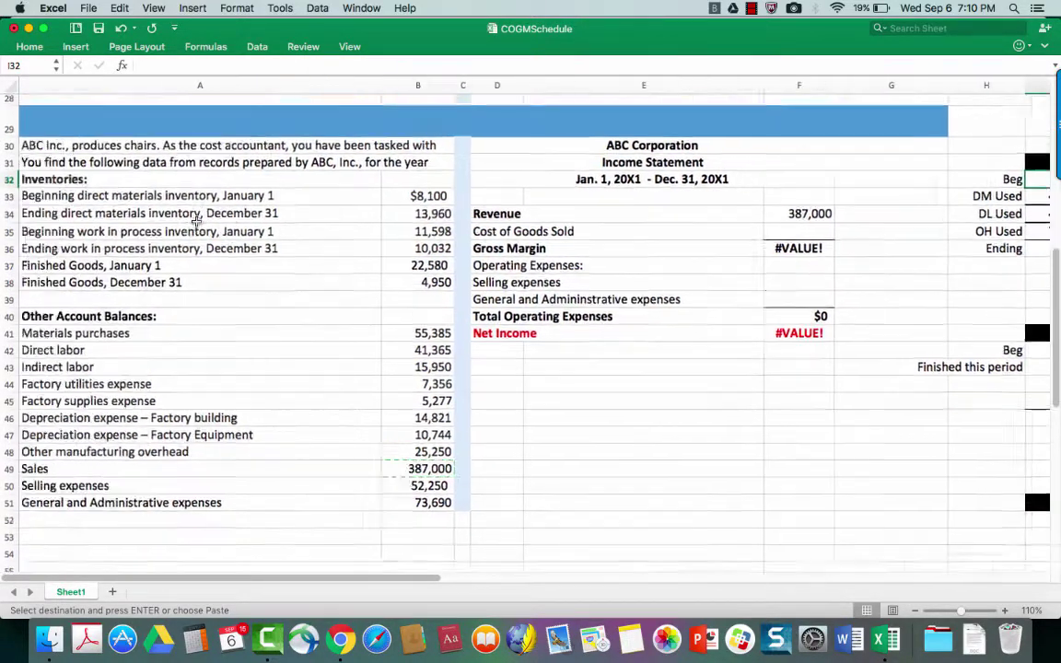
click(67, 218)
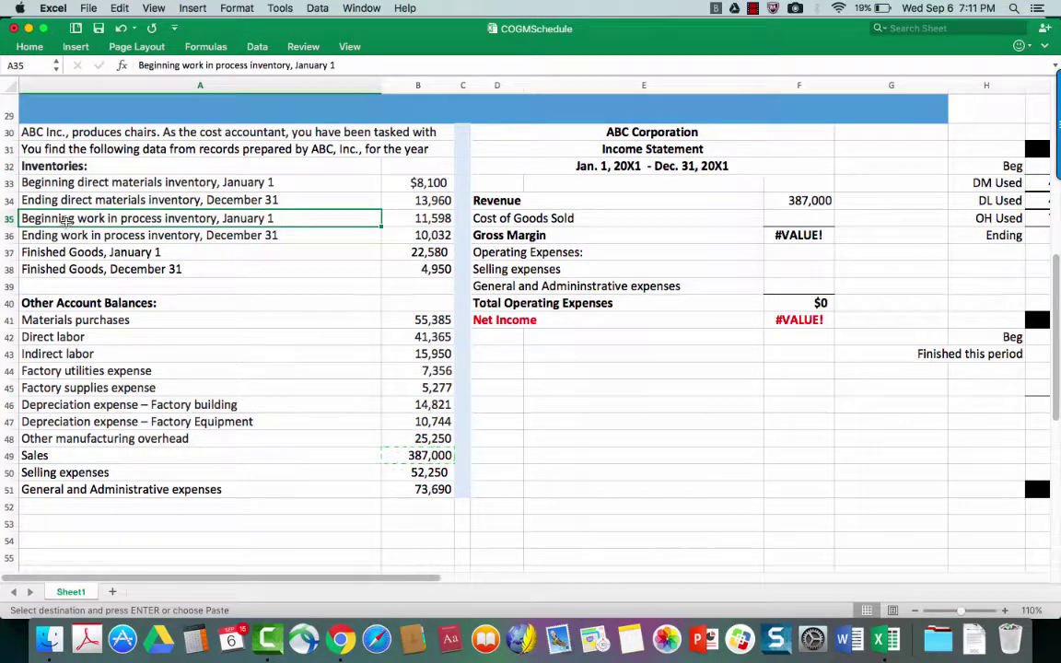
key(Right)
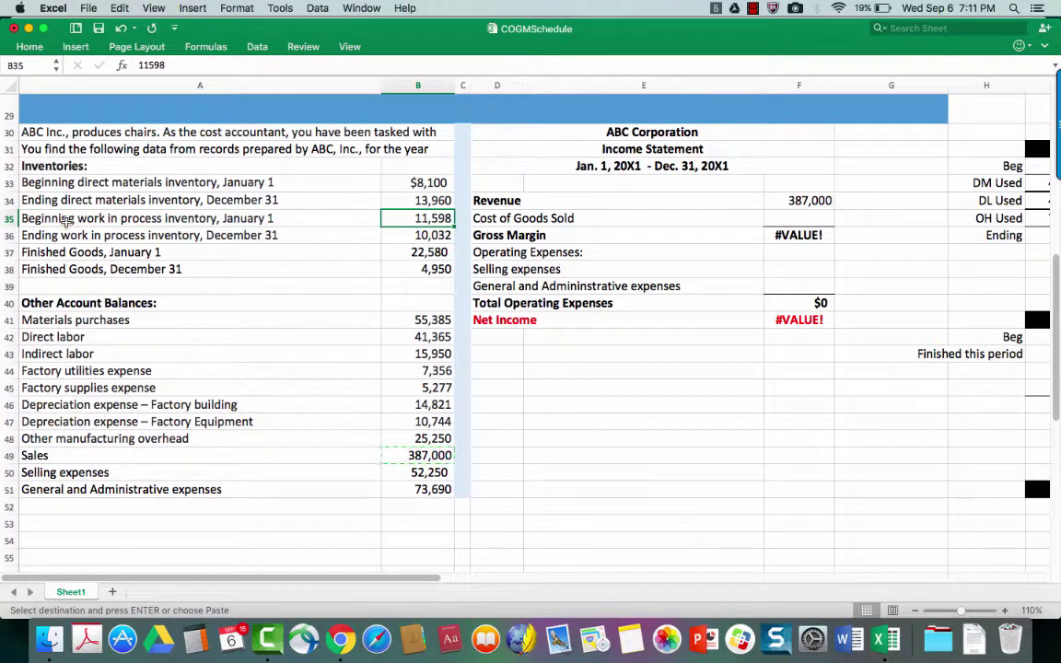
scroll(570, 274, right, 3)
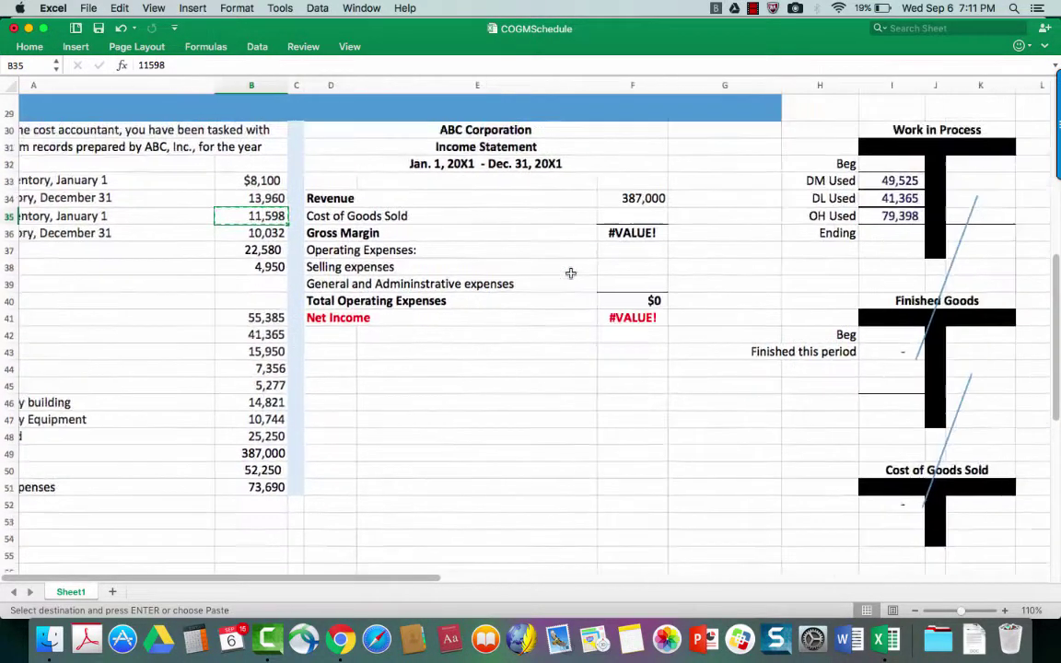
scroll(570, 273, right, 3)
click(746, 166)
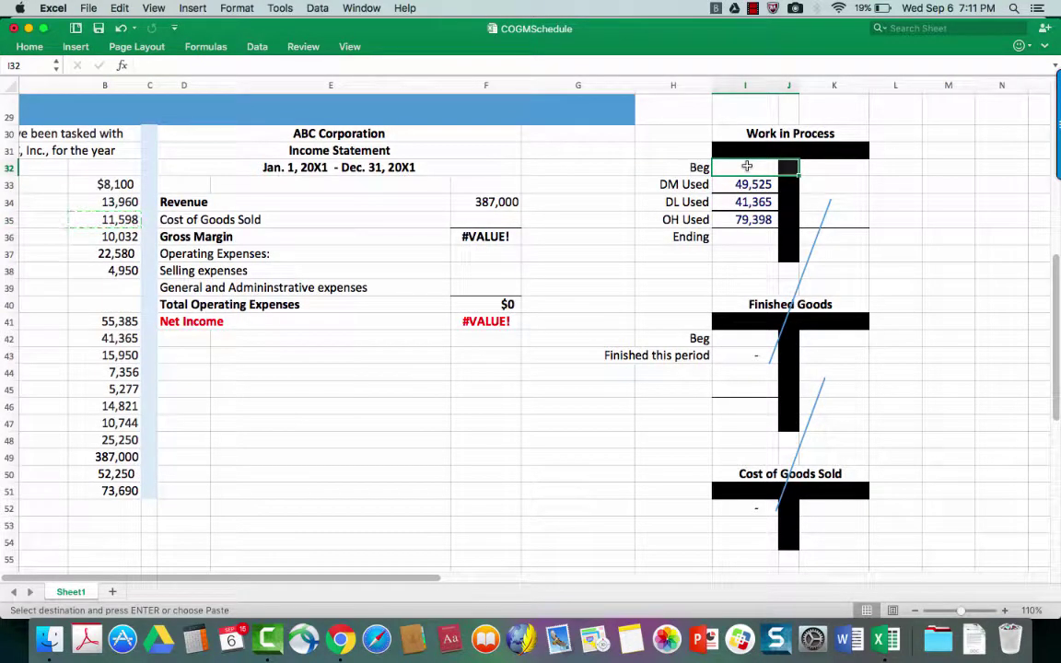
text(11,598)
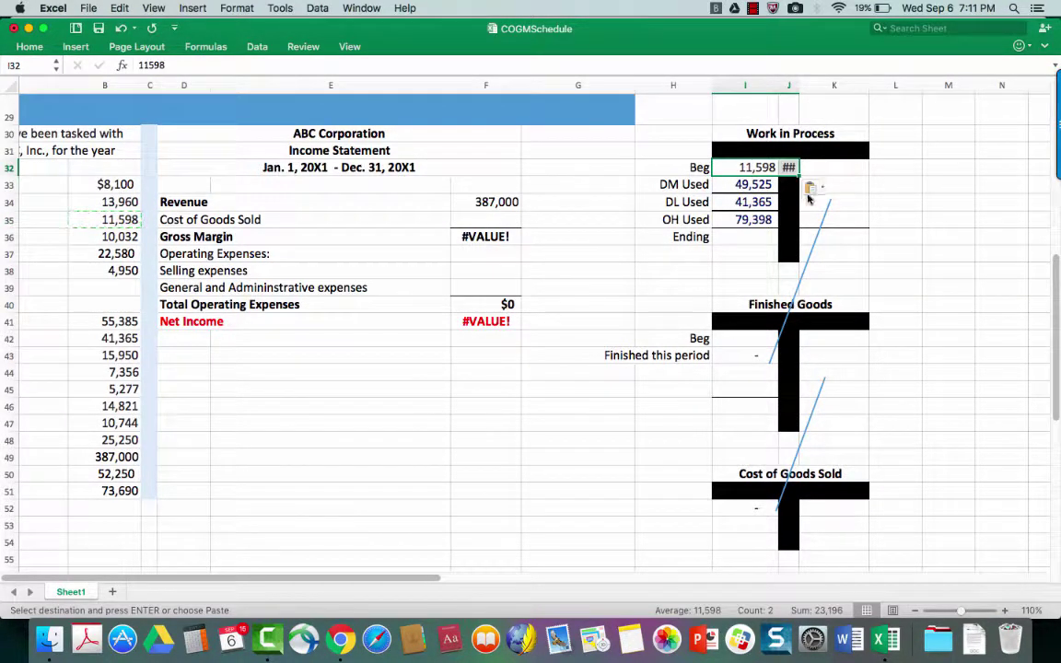
Clear the stray 11,598 duplicate from J32 and cancel the pending copy.
key(Right)
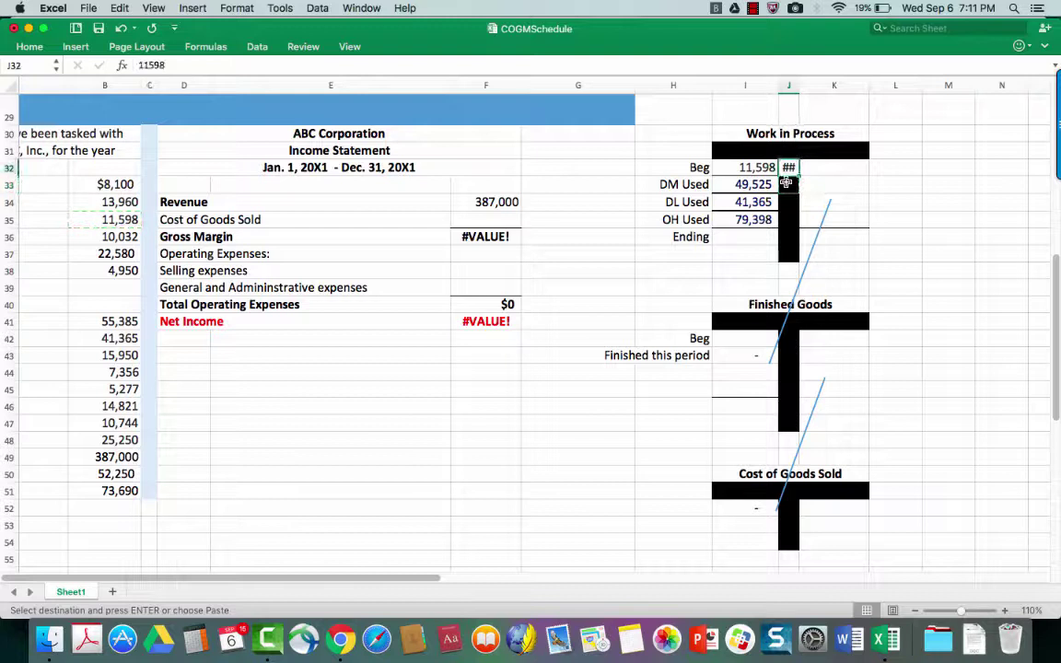
key(super+z)
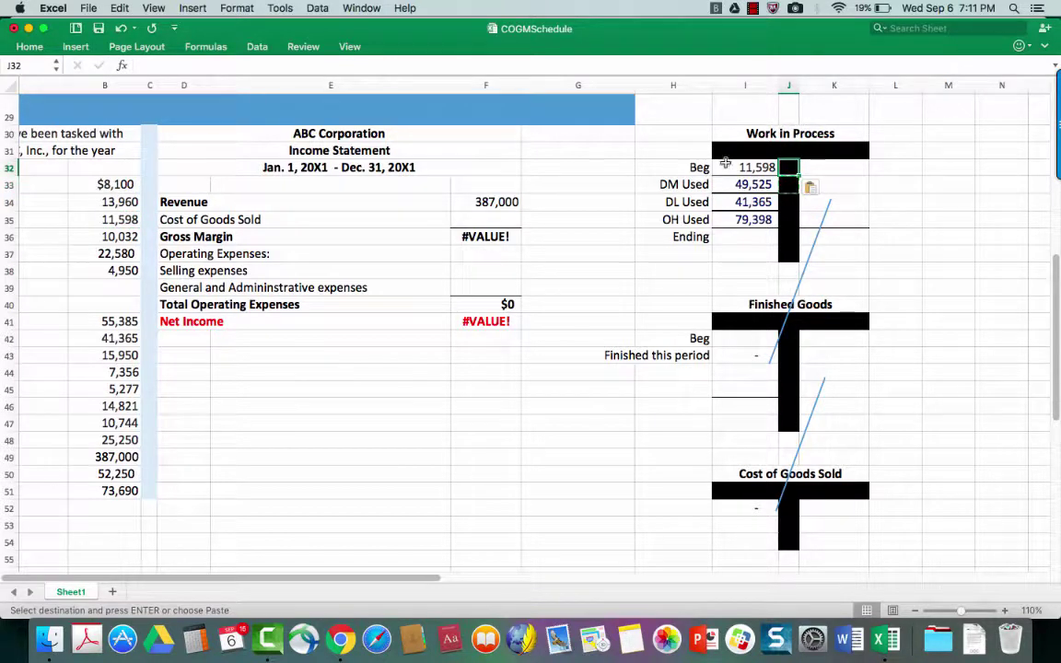
click(726, 164)
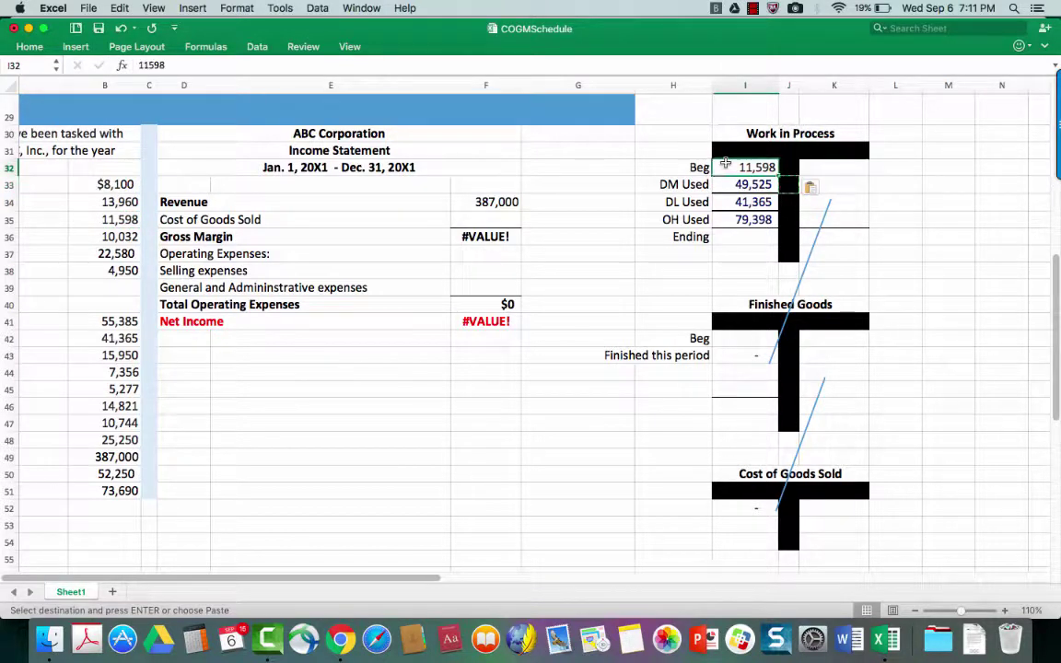
click(647, 181)
key(Escape)
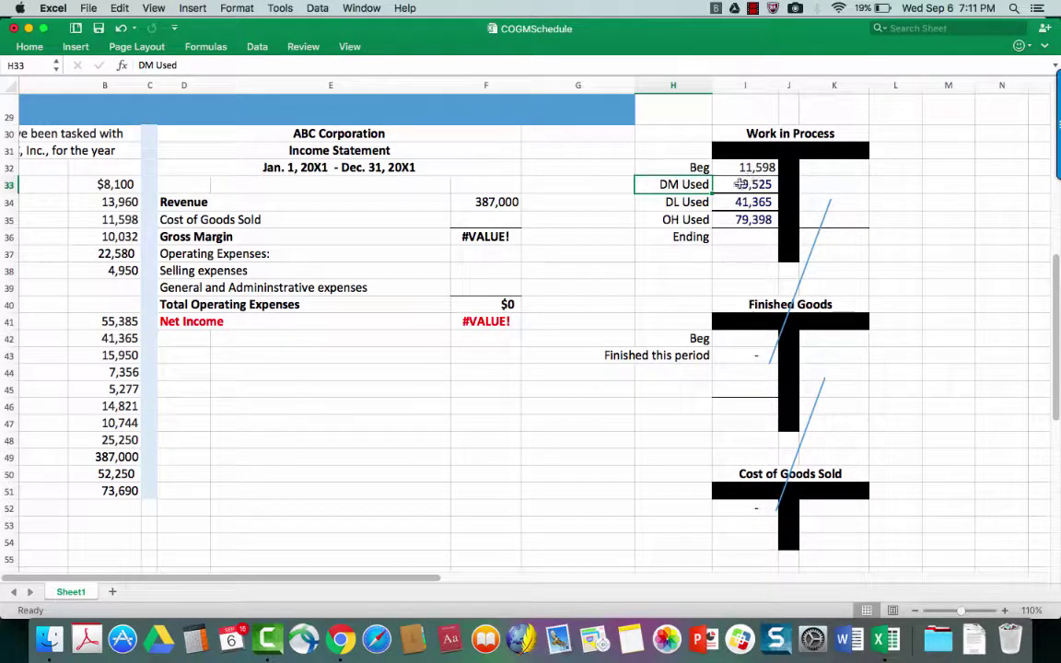
key(Right)
scroll(532, 199, up, 2)
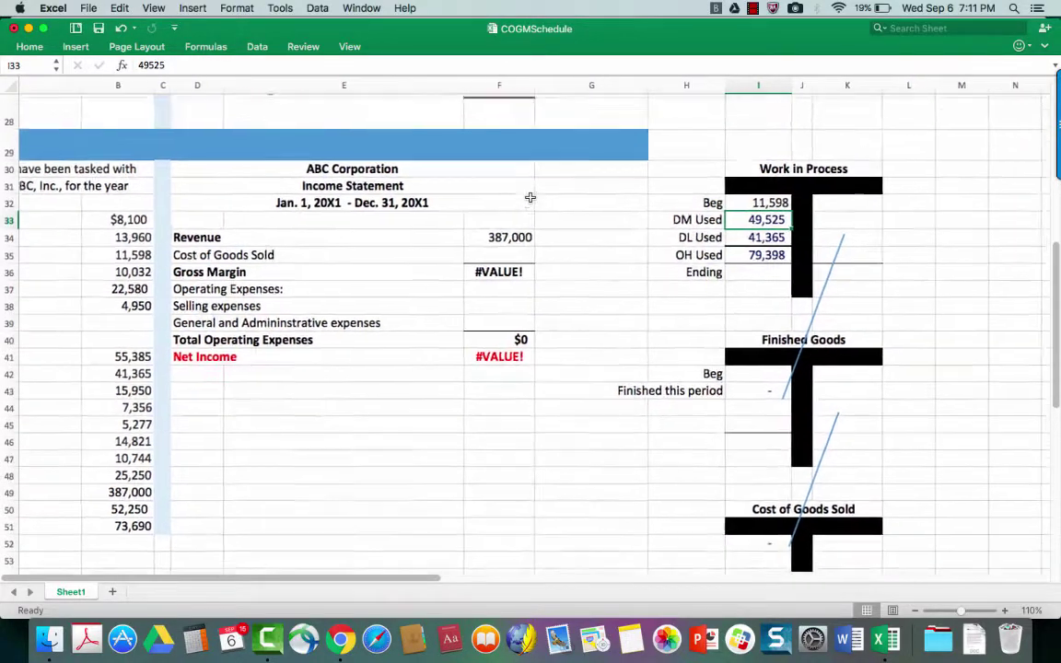
scroll(532, 199, up, 5)
scroll(530, 197, up, 7)
scroll(531, 198, up, 4)
scroll(530, 198, up, 2)
scroll(531, 199, right, 1)
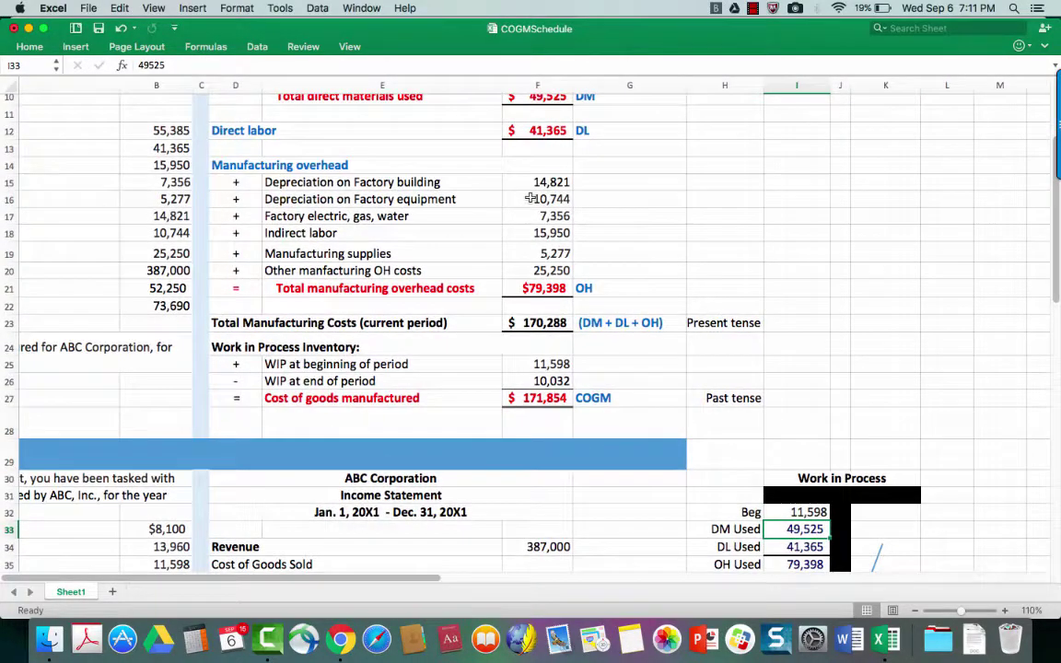
scroll(594, 130, up, 1)
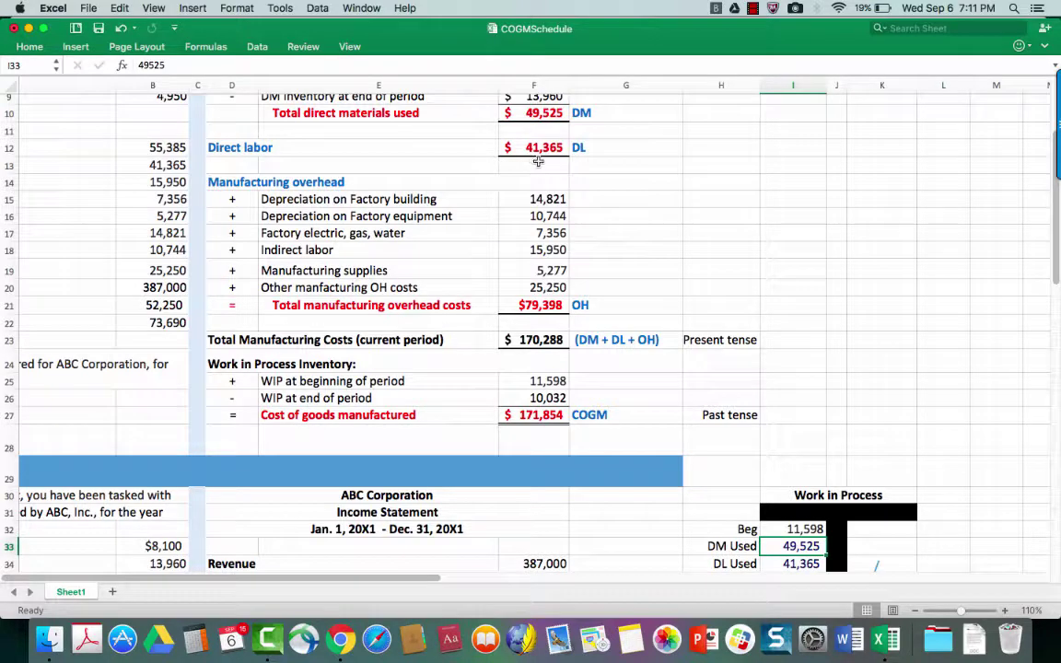
scroll(688, 224, down, 1)
scroll(688, 224, down, 2)
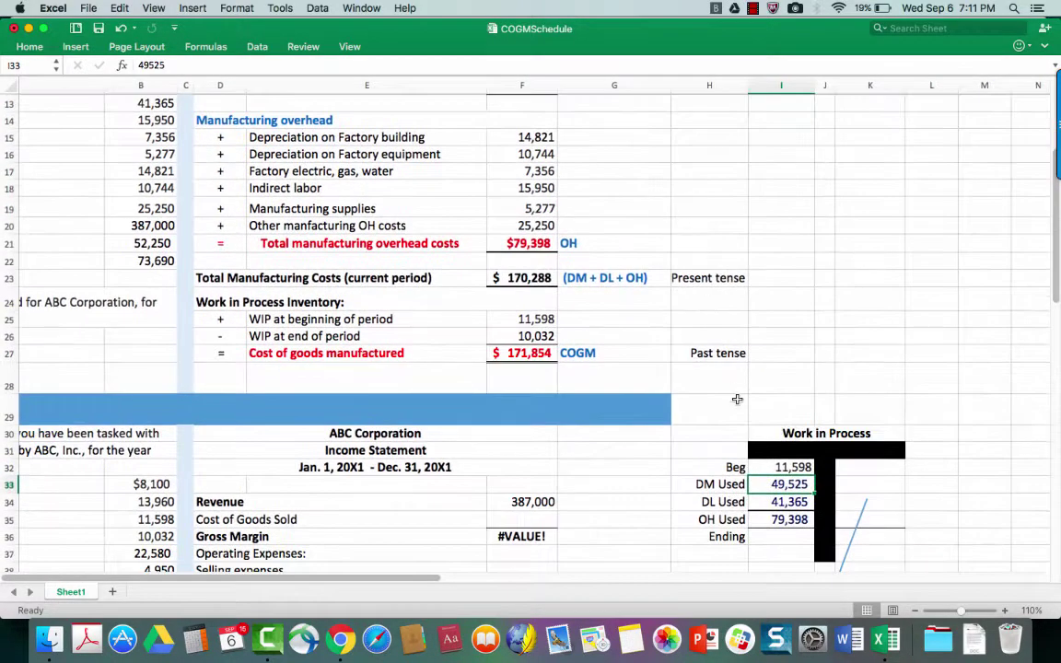
click(780, 503)
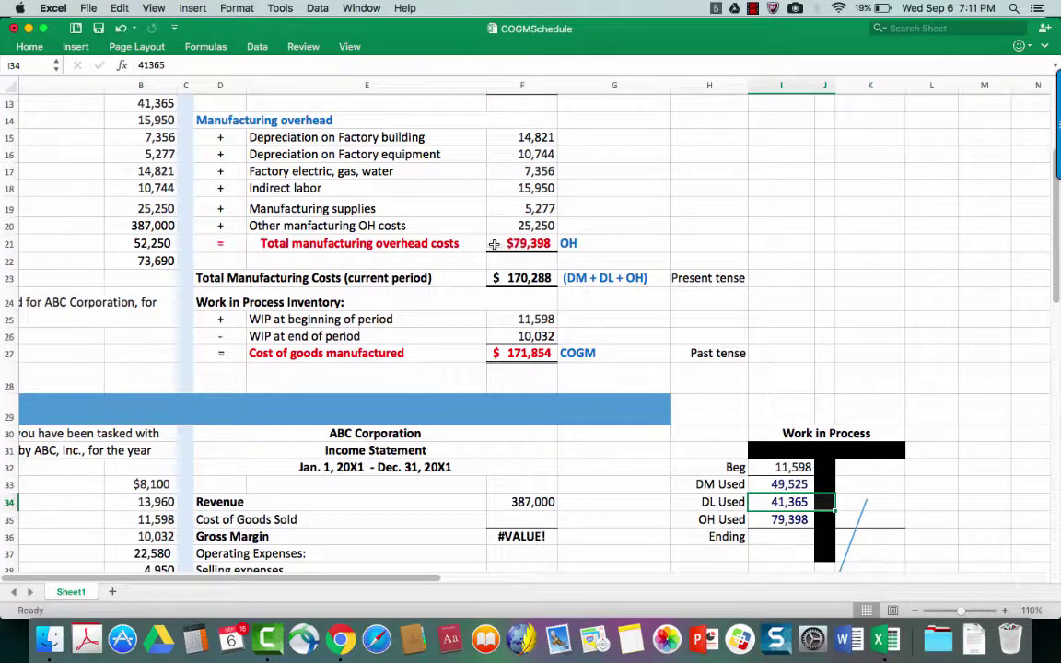
click(784, 521)
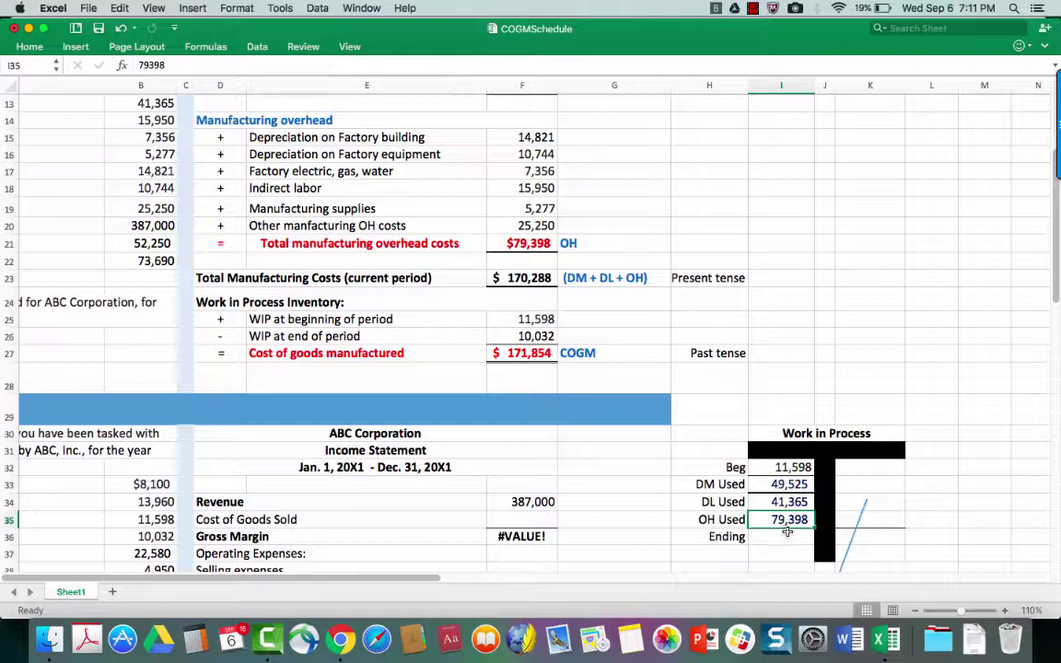
click(787, 533)
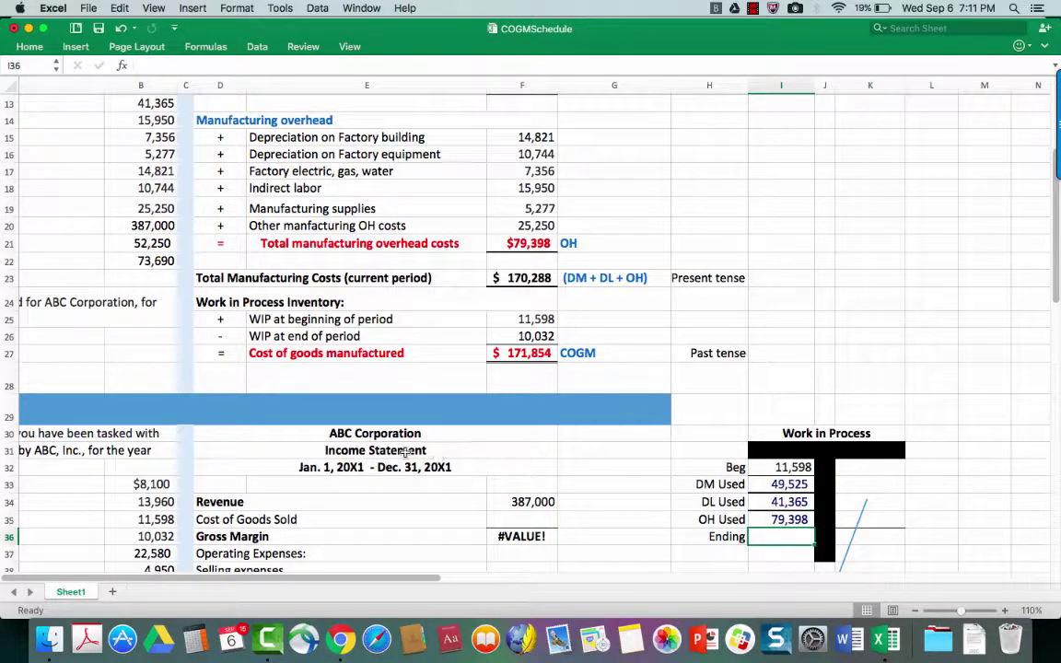
Copy the ending WIP inventory 10,032 into the Work in Process Ending line.
scroll(406, 450, left, 5)
scroll(405, 450, down, 3)
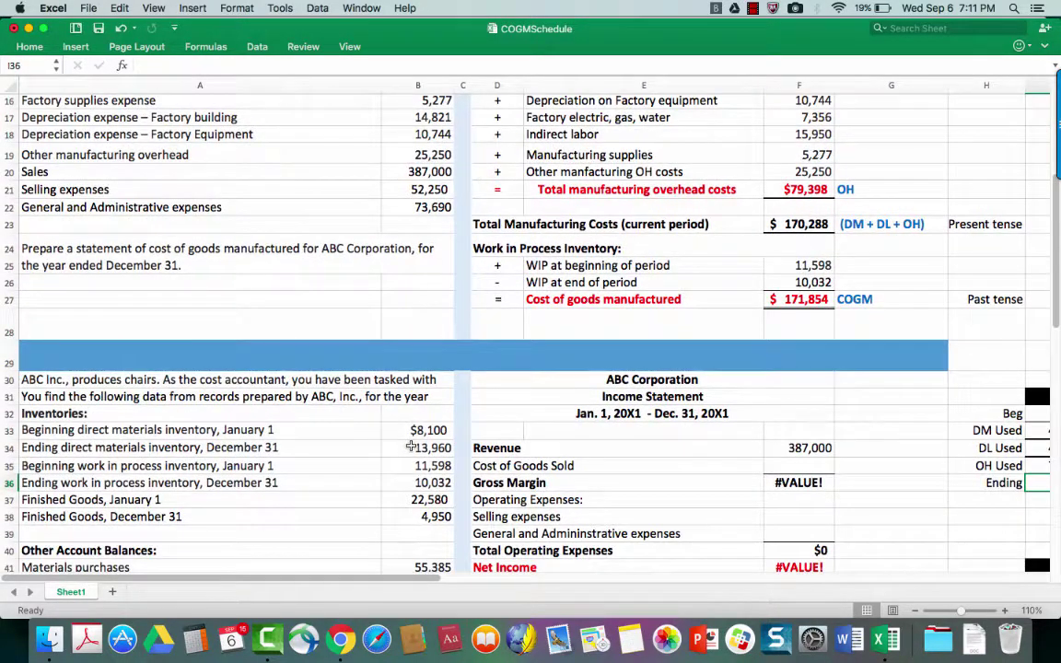
click(101, 467)
key(Down)
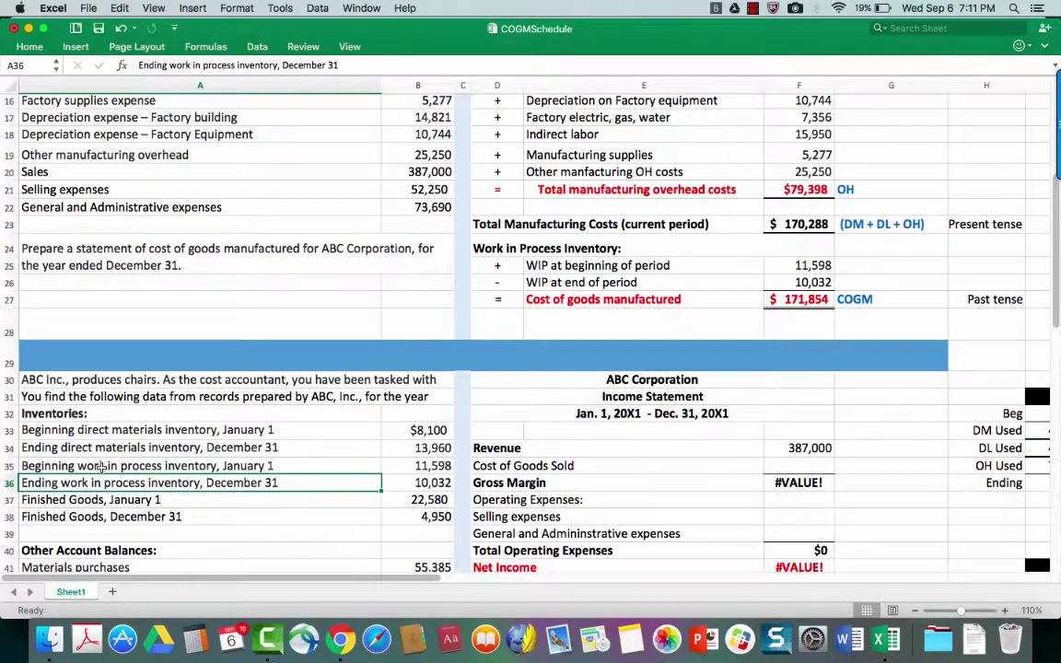
key(Right)
key(super+c)
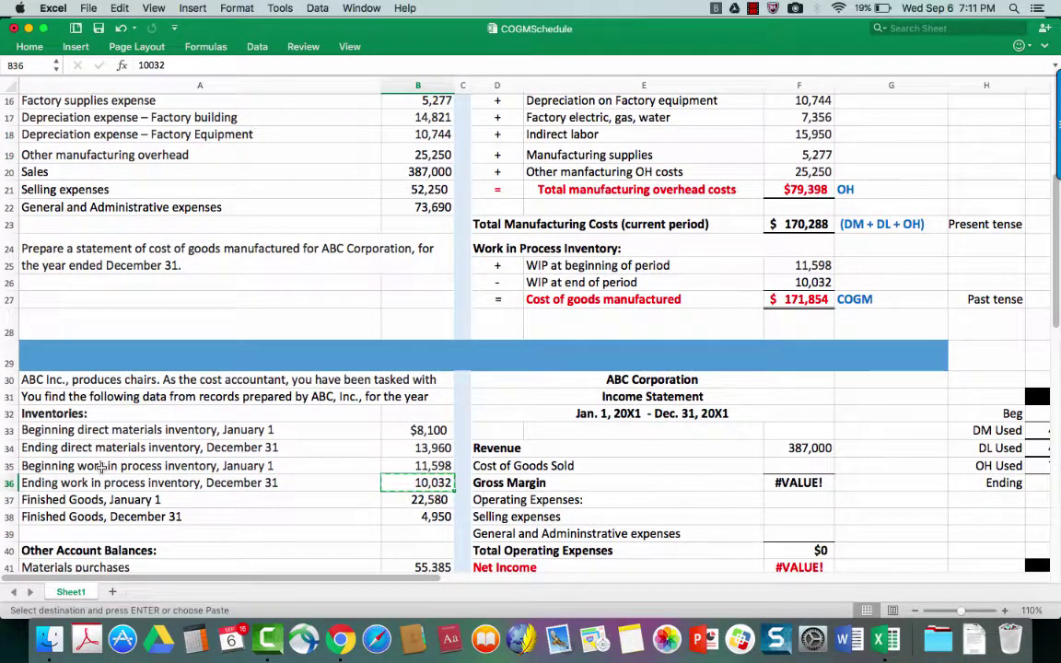
click(1033, 482)
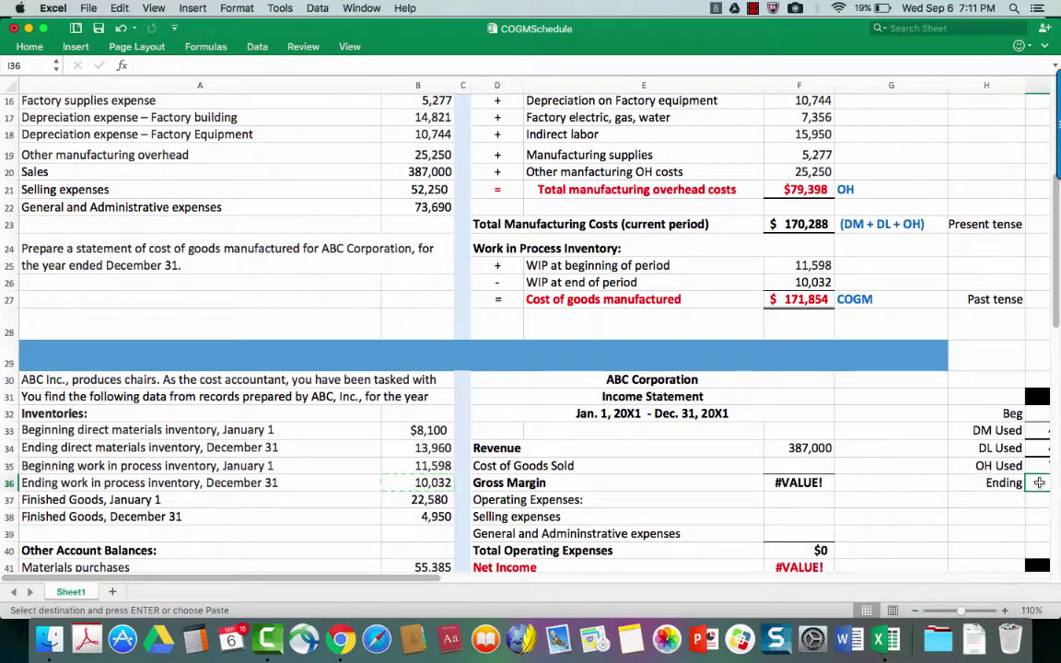
key(super+v)
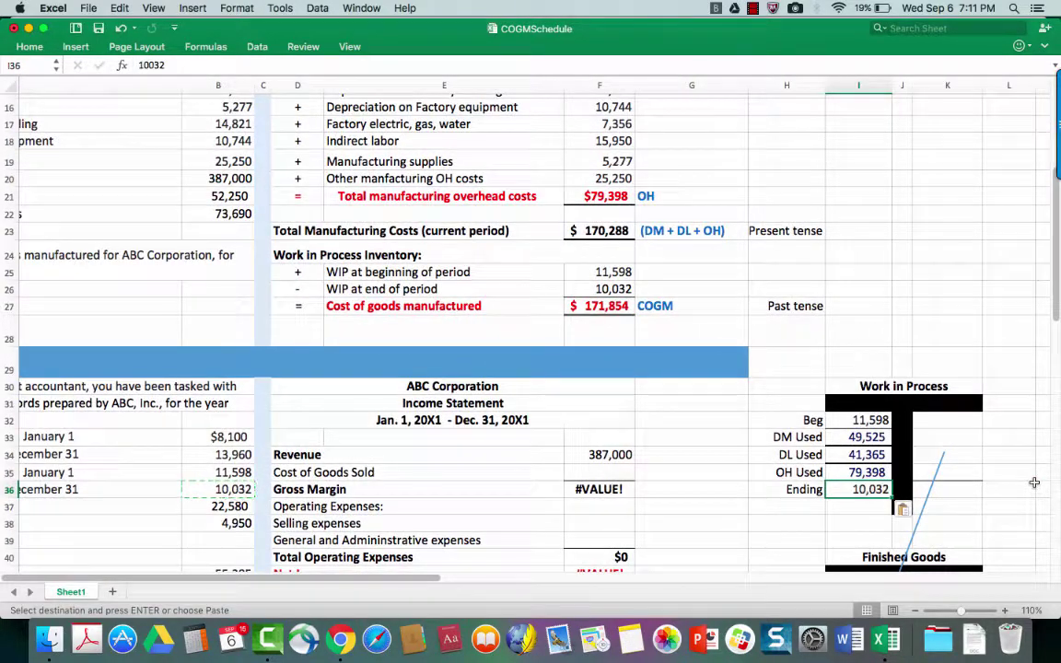
Review the Work in Process debits: Beg 11,598, DM, DL and OH used.
click(840, 420)
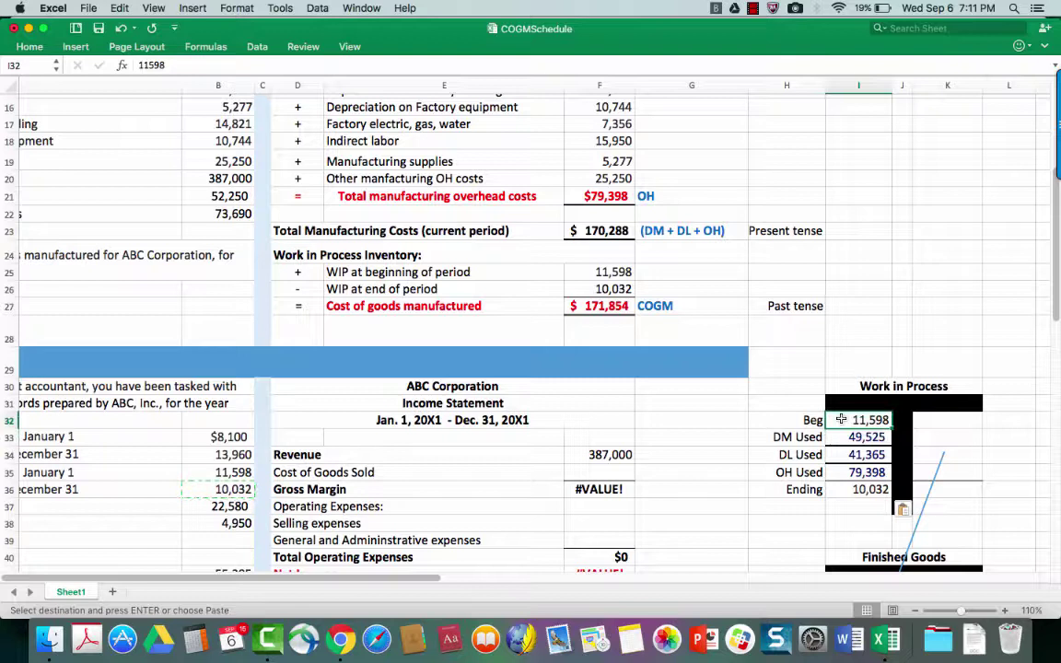
key(Down)
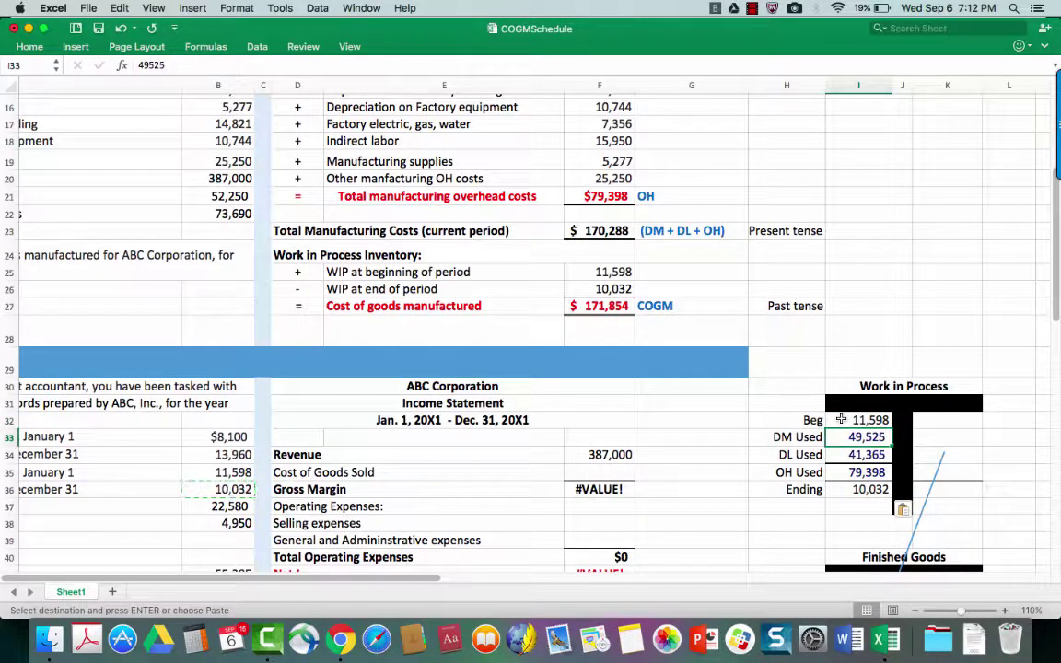
key(Down)
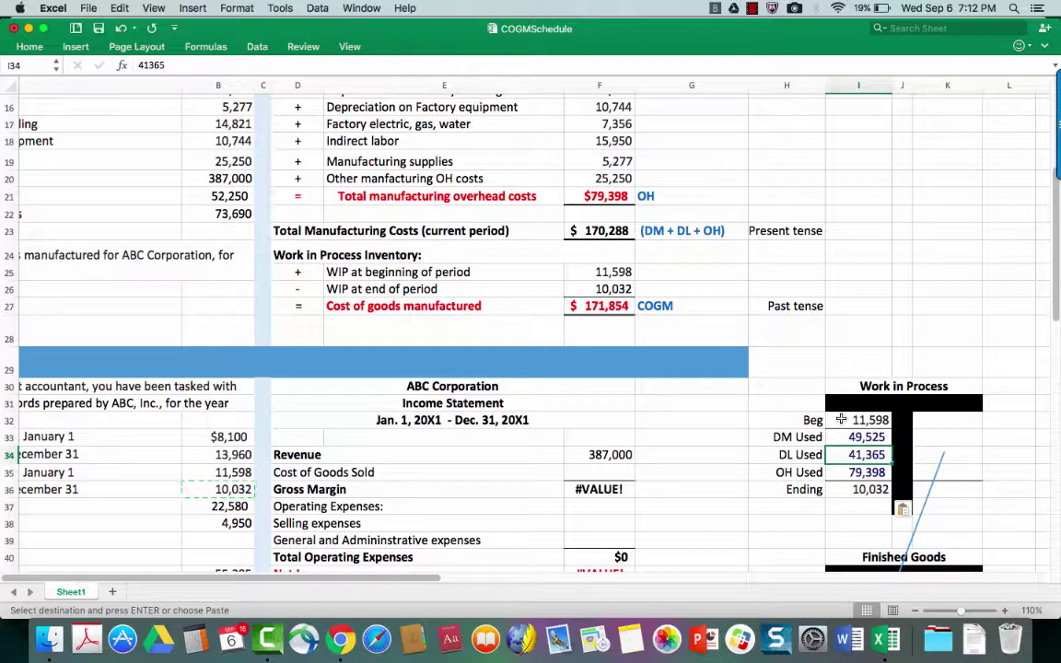
key(Down)
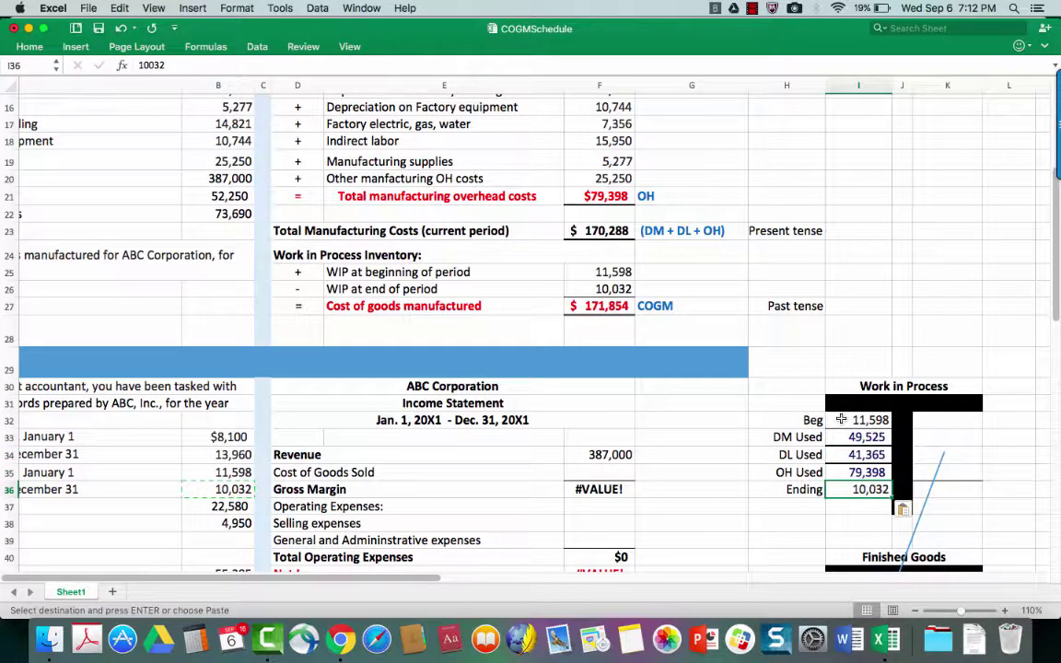
Select K33 on the Work in Process credit side after rechecking the 10,032 ending balance.
click(960, 438)
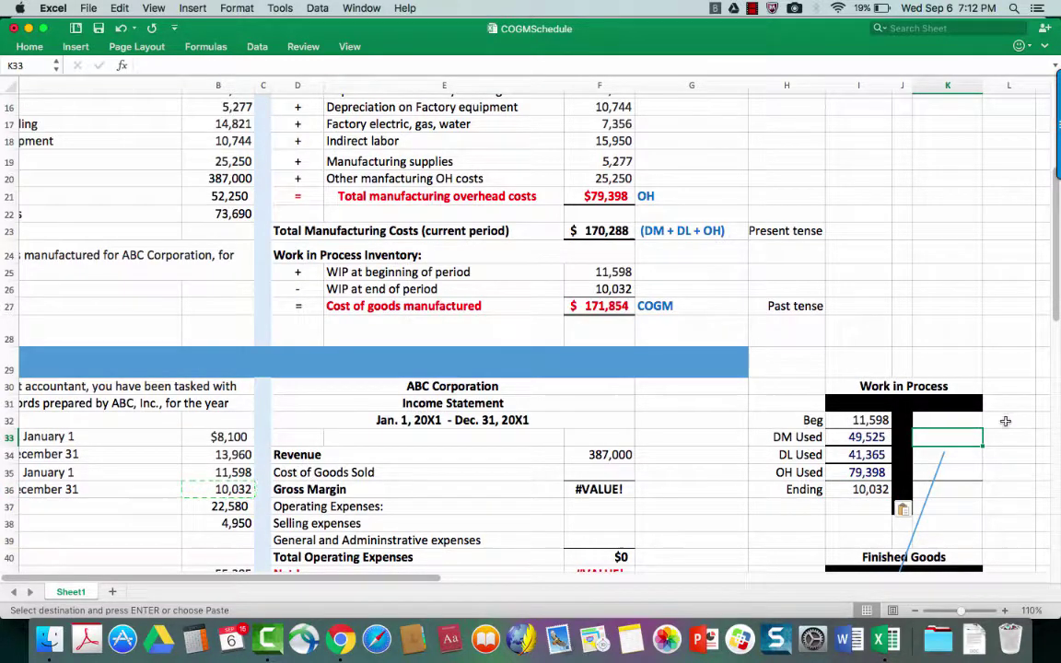
click(865, 489)
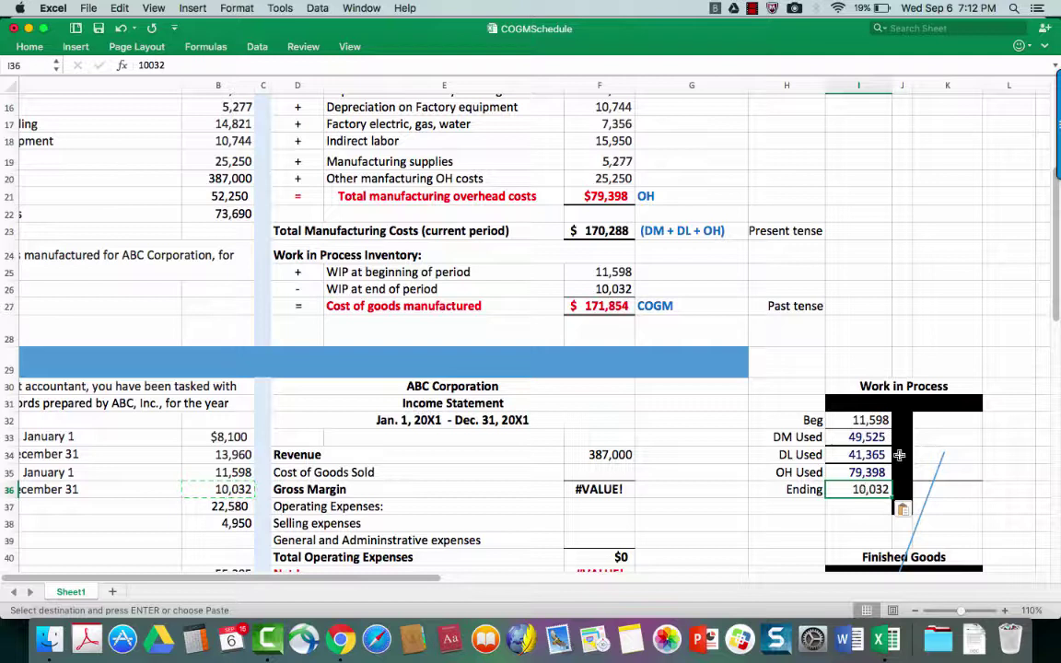
click(937, 440)
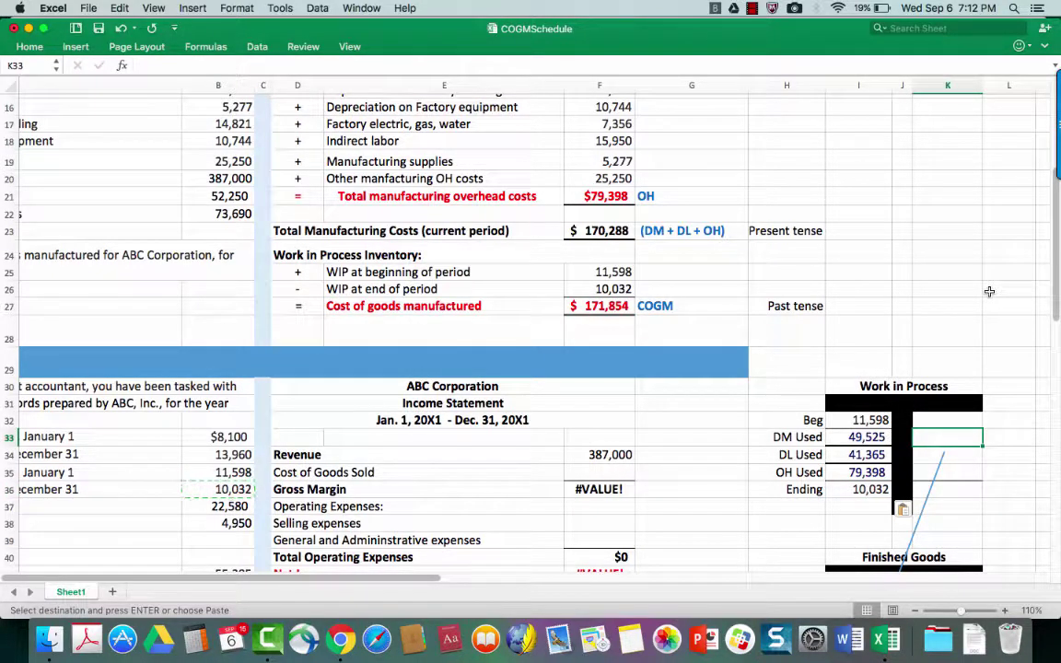
In Calculator, add 11,598 + 49,525 + 41,365 + 79,398 to get 181,886.
click(202, 645)
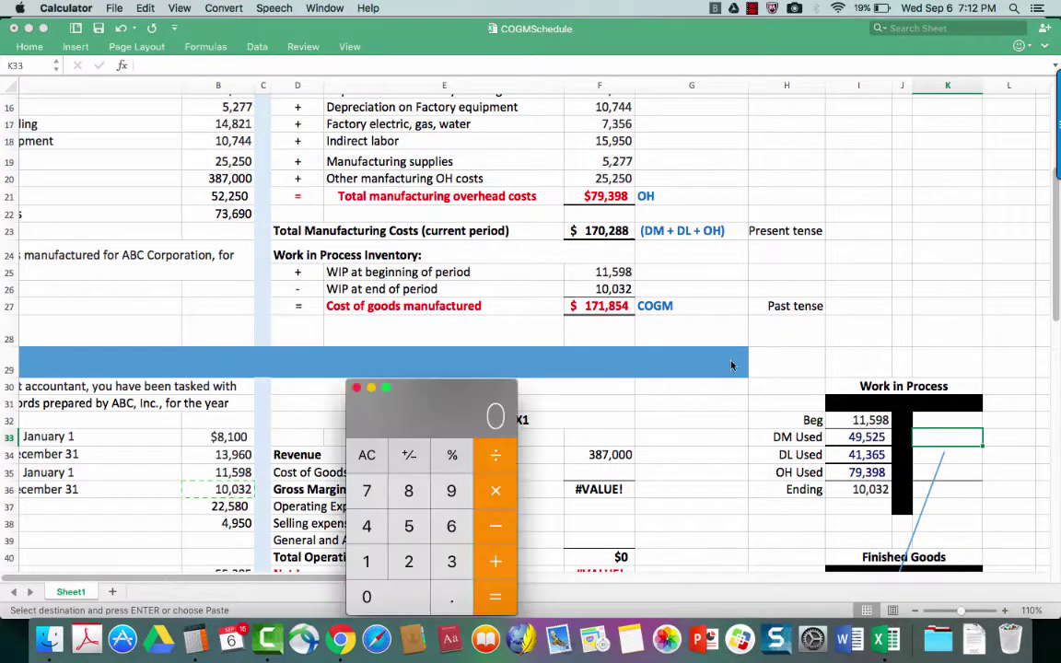
drag(454, 414, 710, 371)
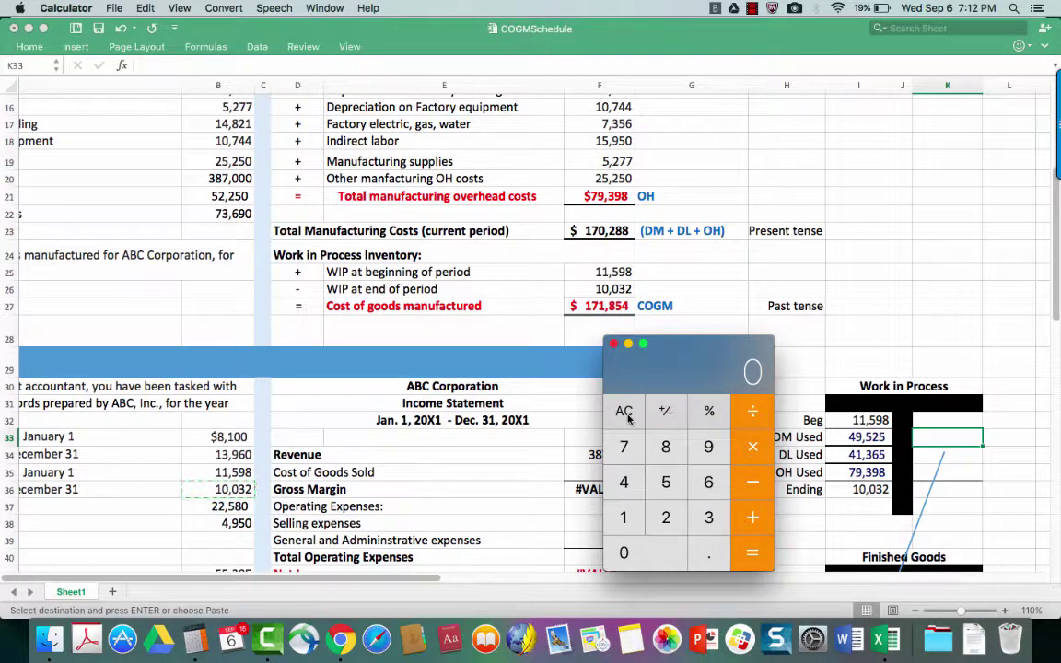
text(115)
text(98)
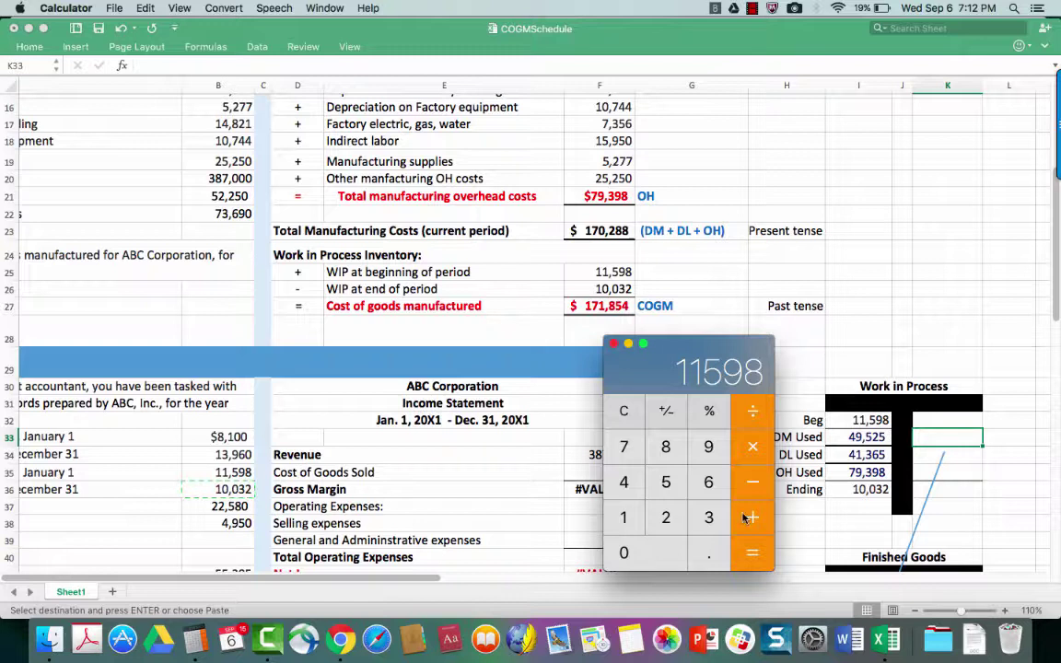
click(753, 519)
text(49)
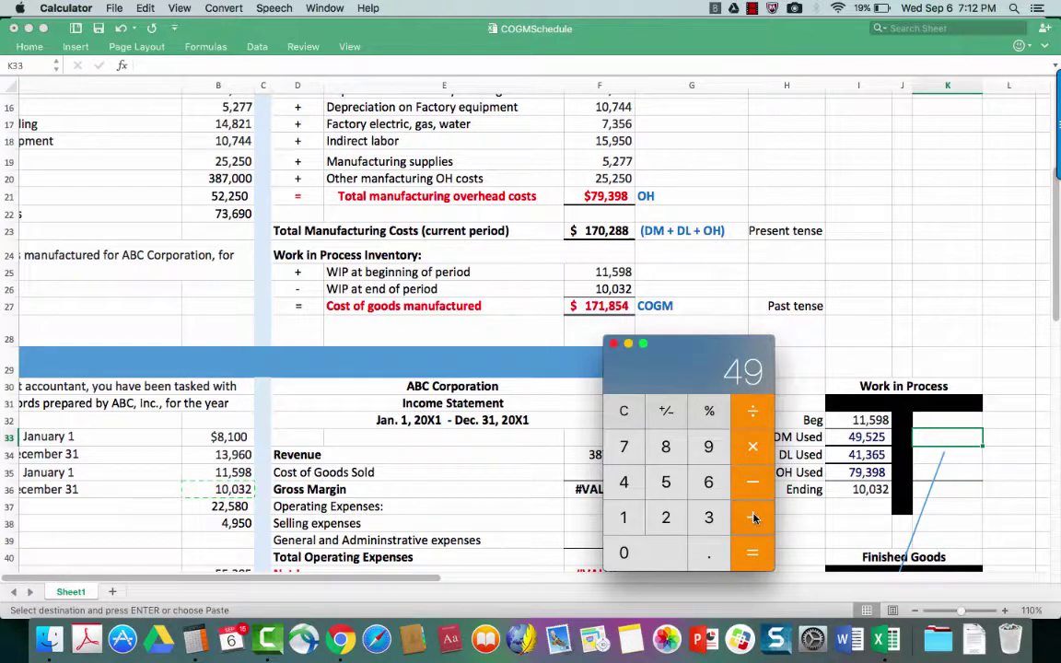
text(525)
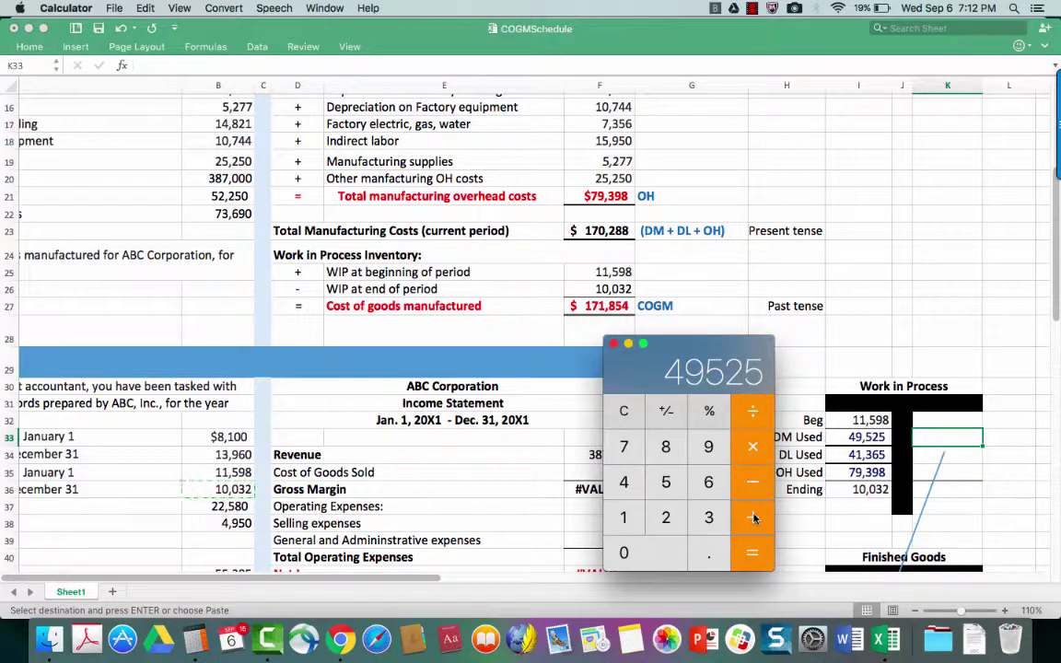
click(754, 518)
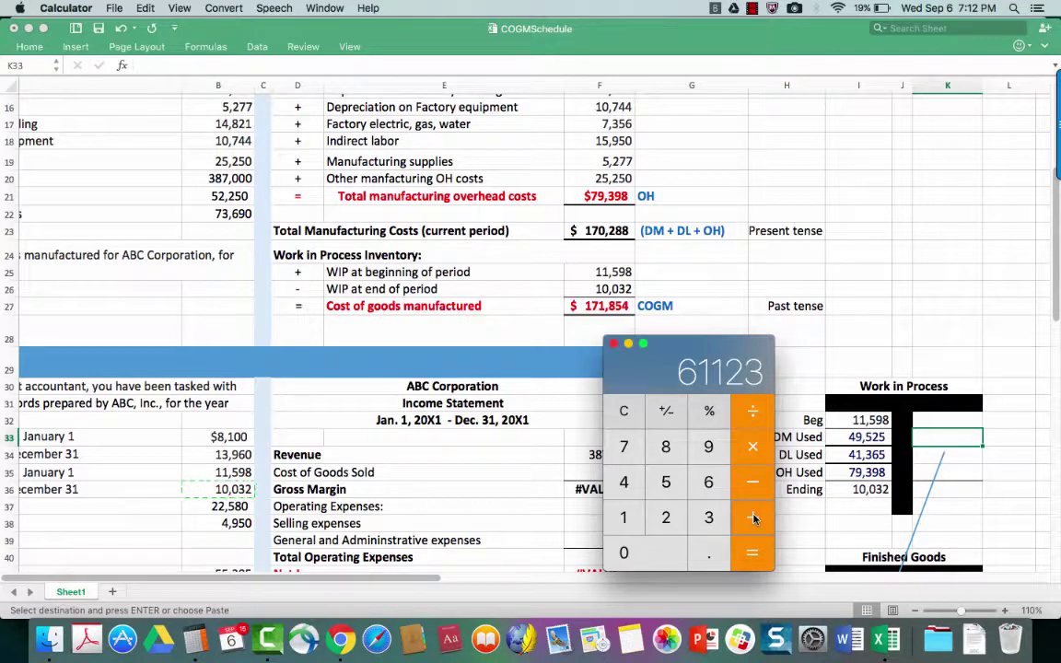
text(413)
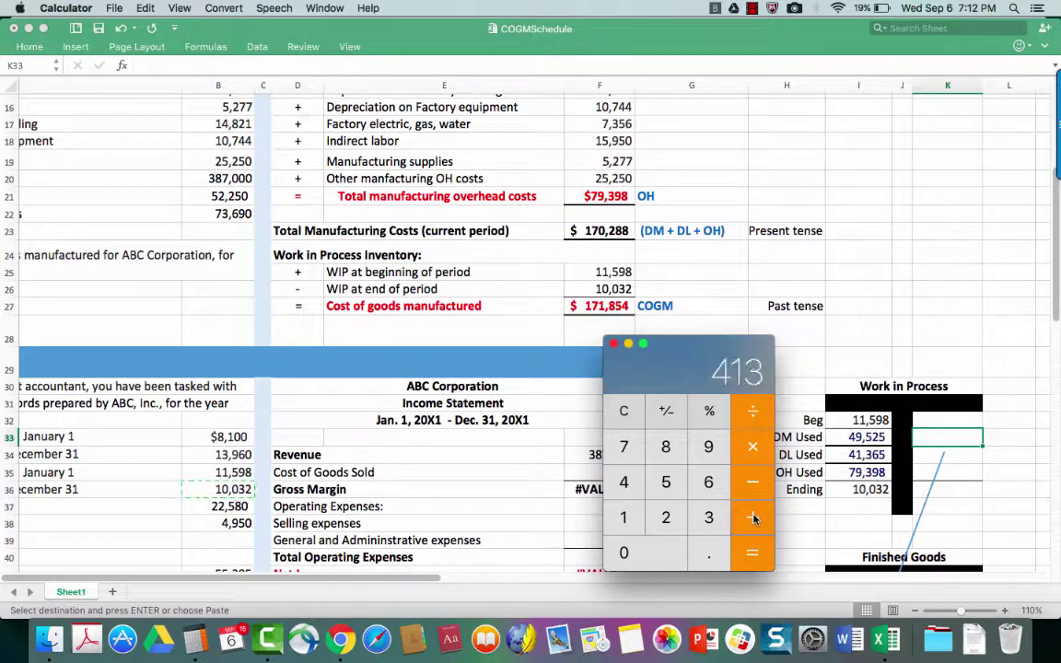
text(65)
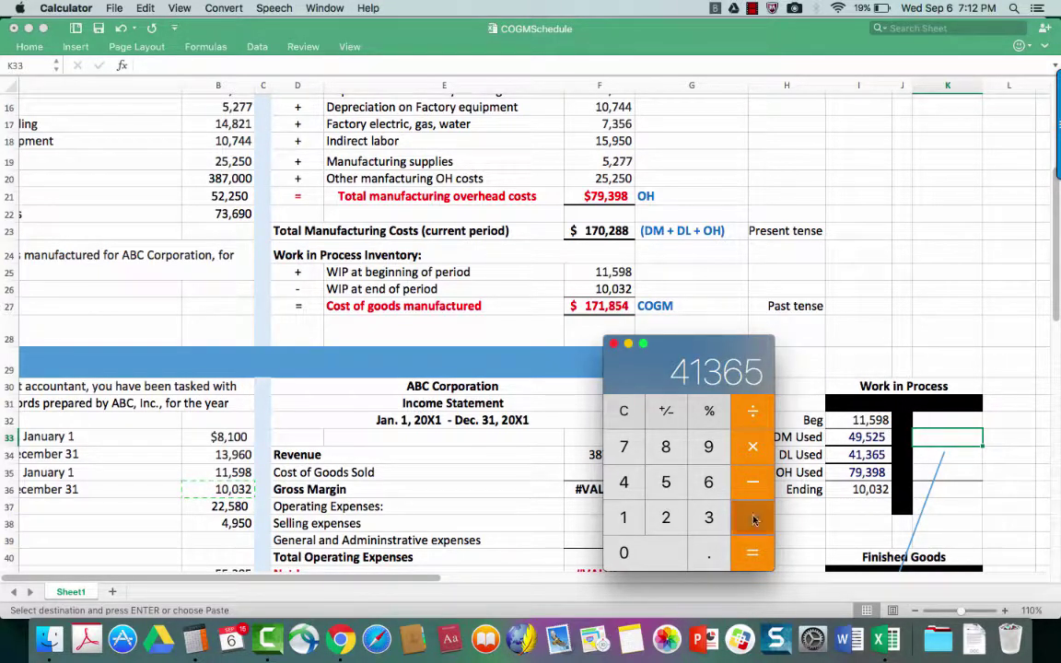
click(753, 519)
text(79)
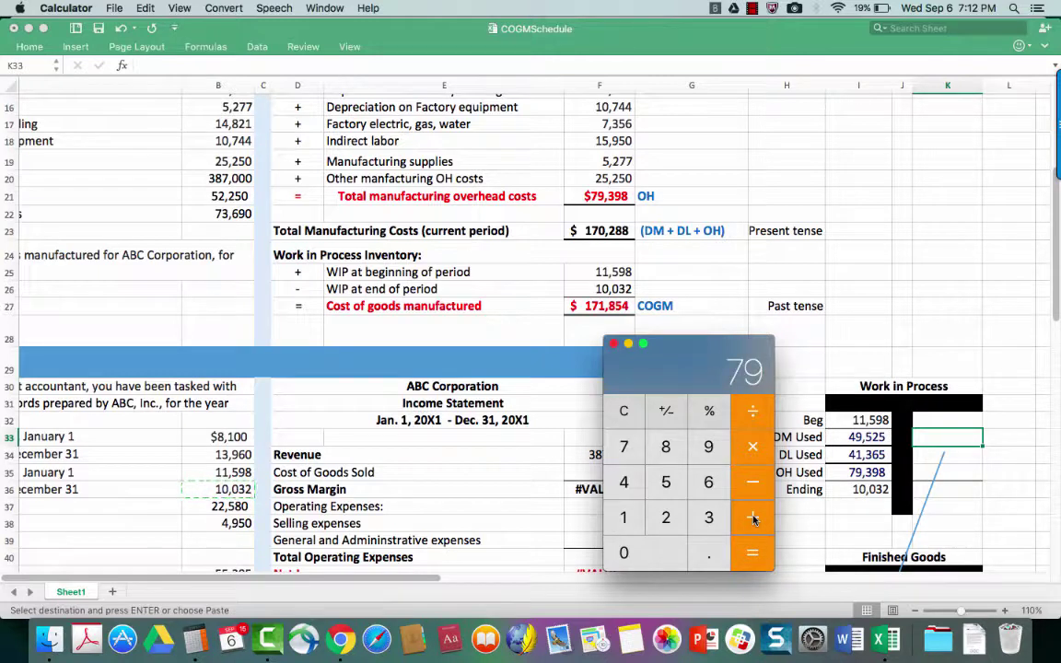
text(398)
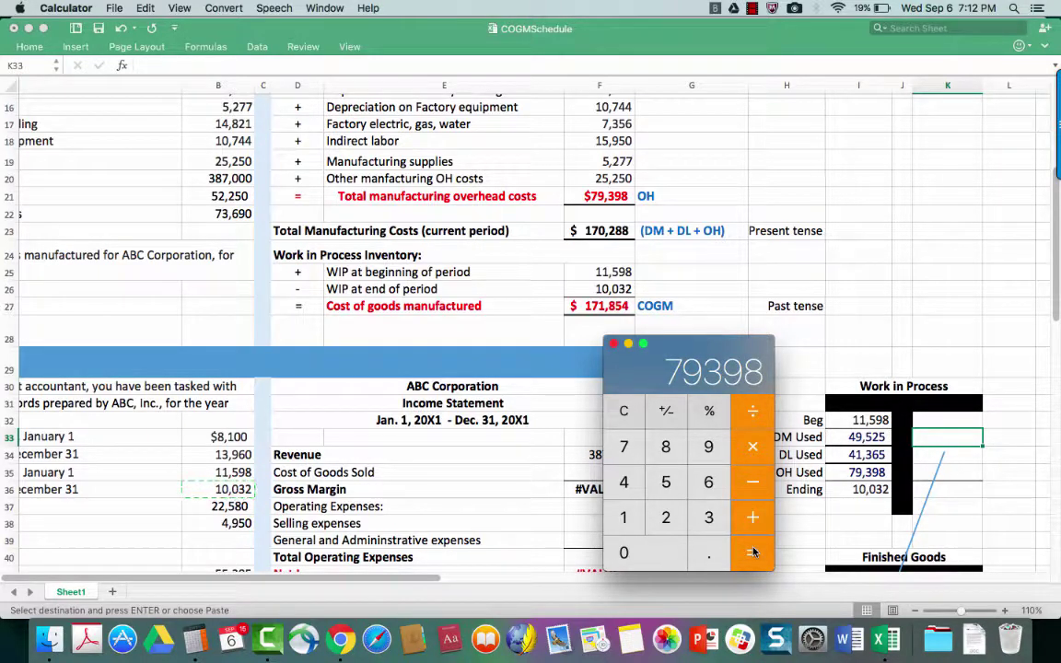
click(753, 553)
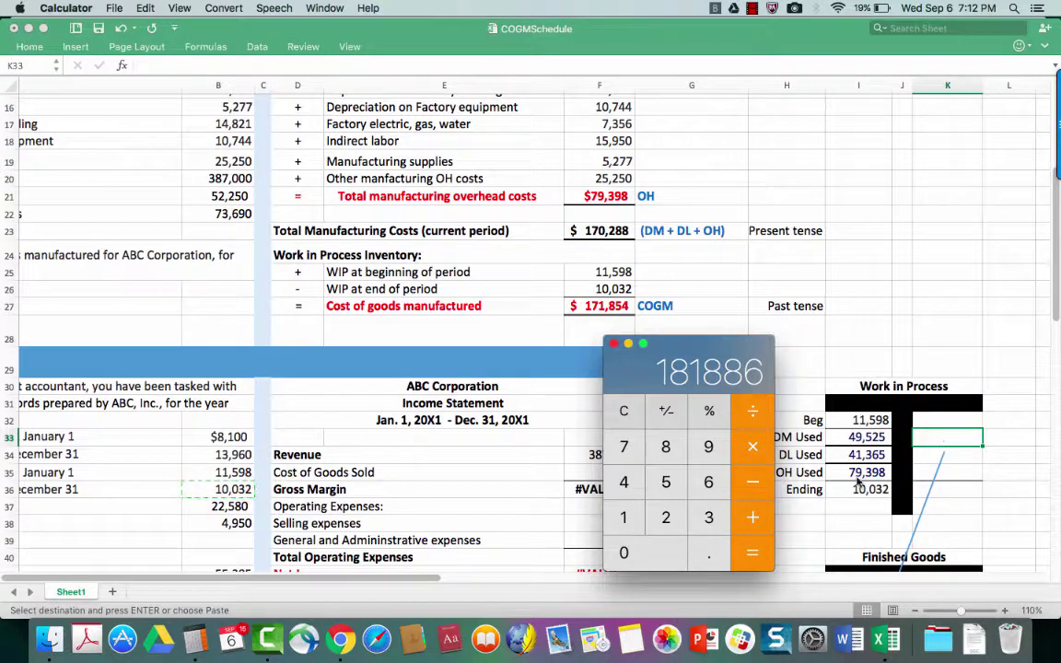
Subtract the 10,032 ending balance to get 171,854 and move the calculator aside.
click(756, 482)
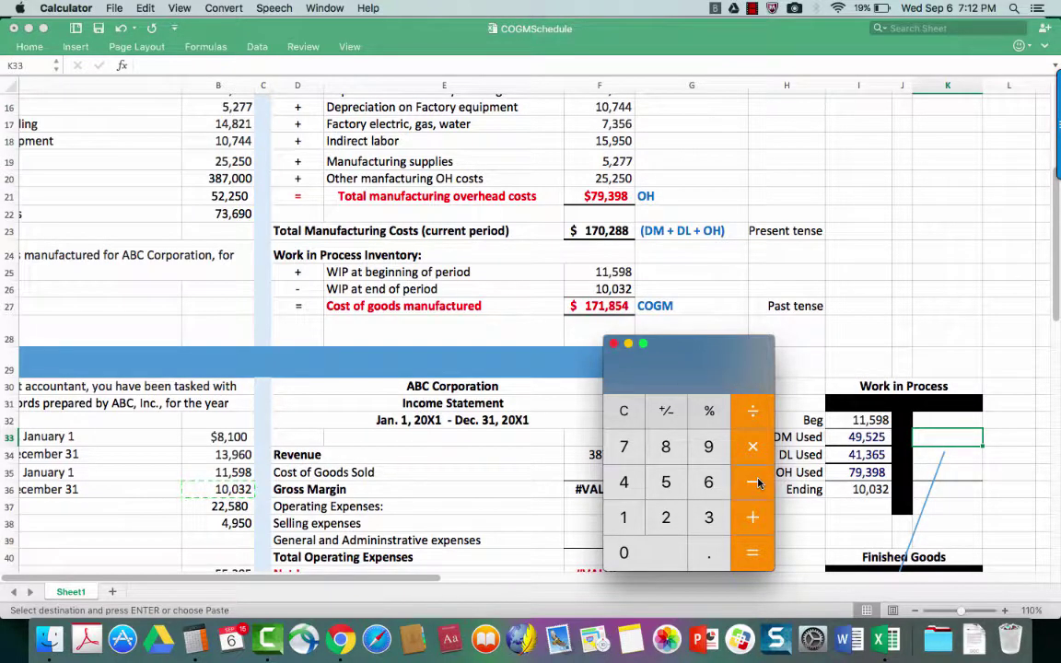
text(100)
text(32)
click(752, 553)
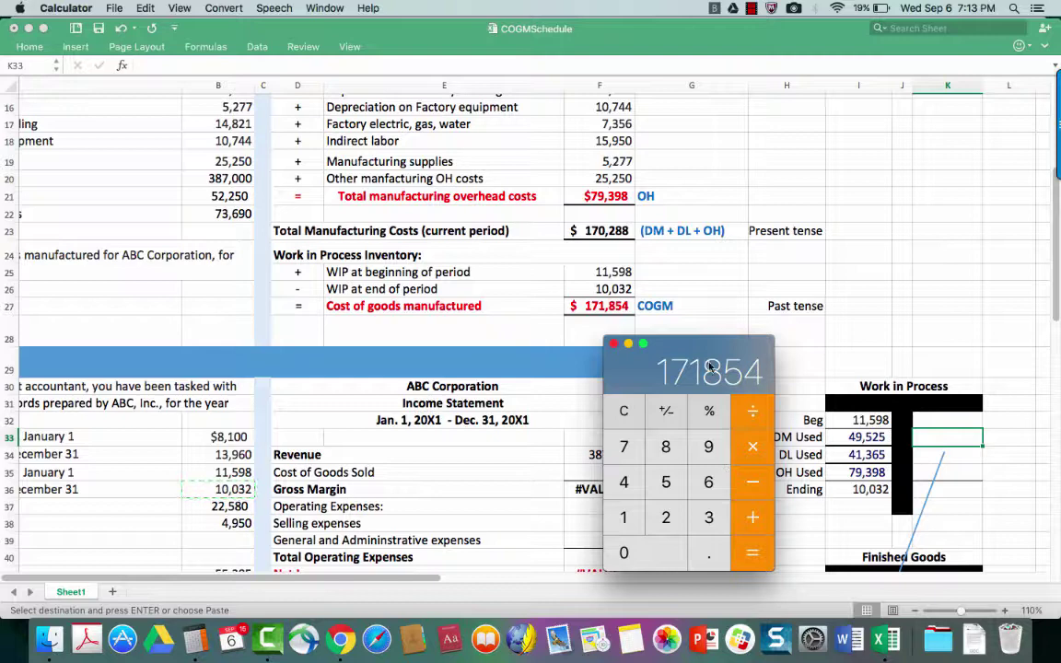
drag(710, 349, 609, 332)
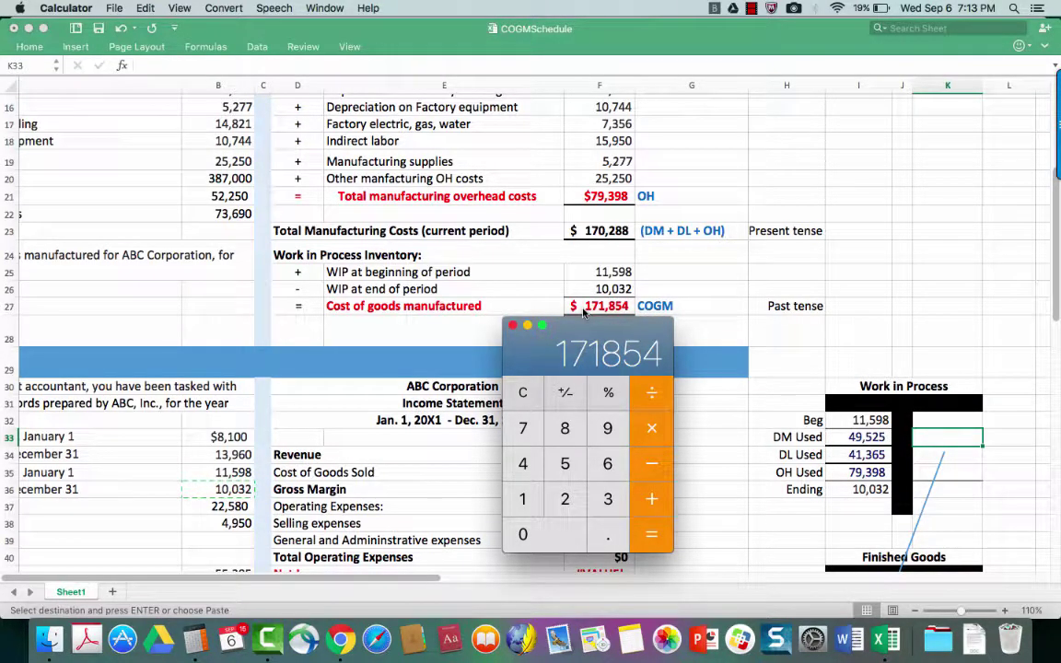
Enter 171,854 in K33 as the Work in Process credit, correcting it in the formula bar.
click(944, 437)
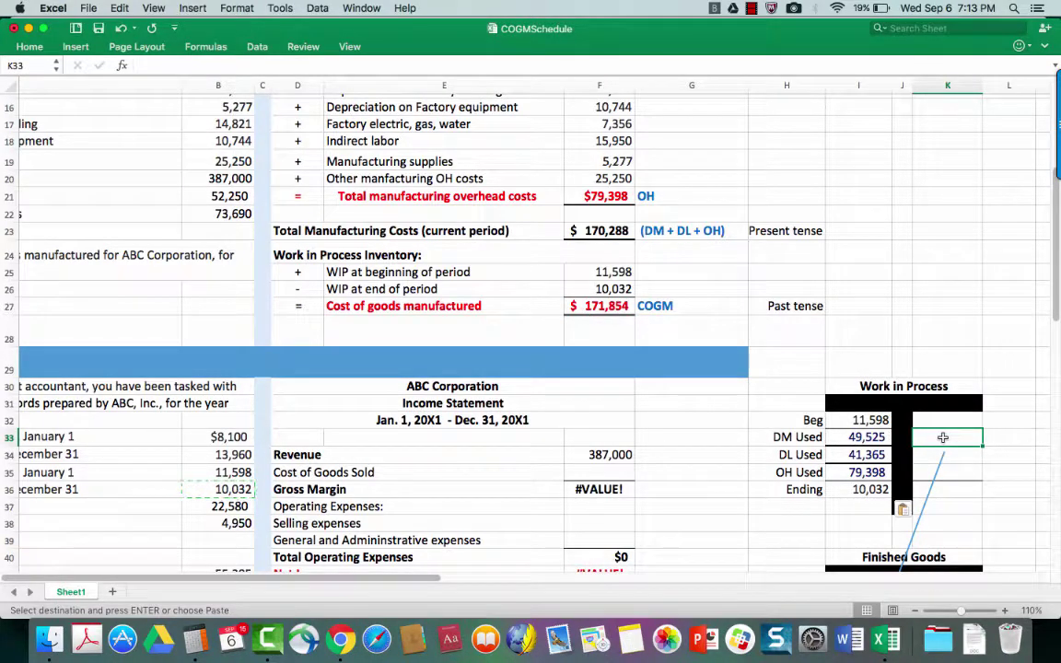
text(171,85)
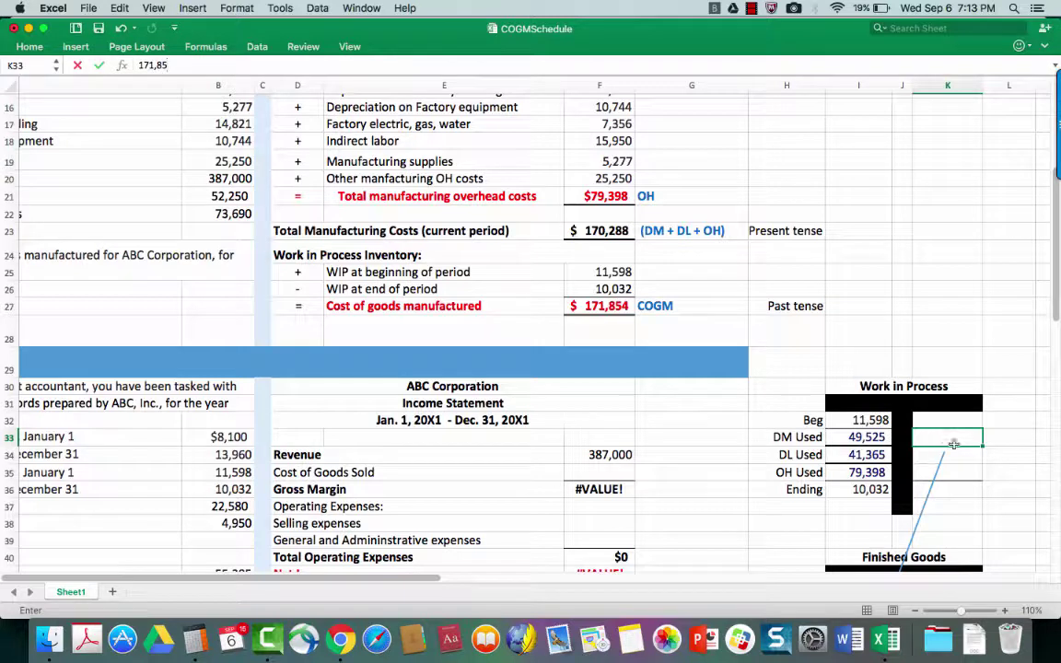
click(946, 437)
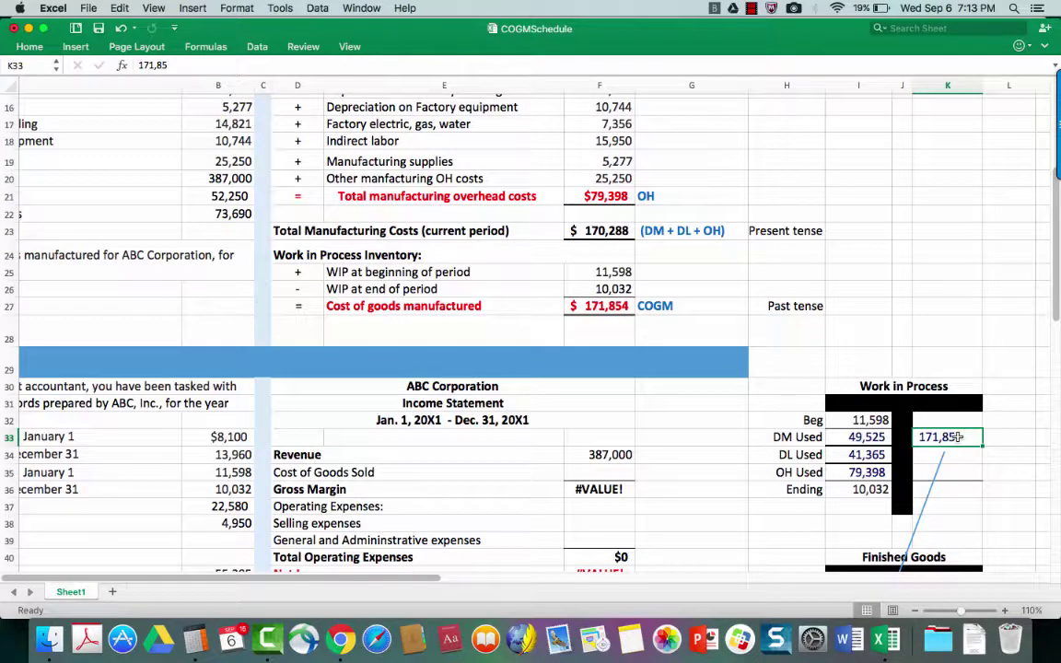
click(175, 65)
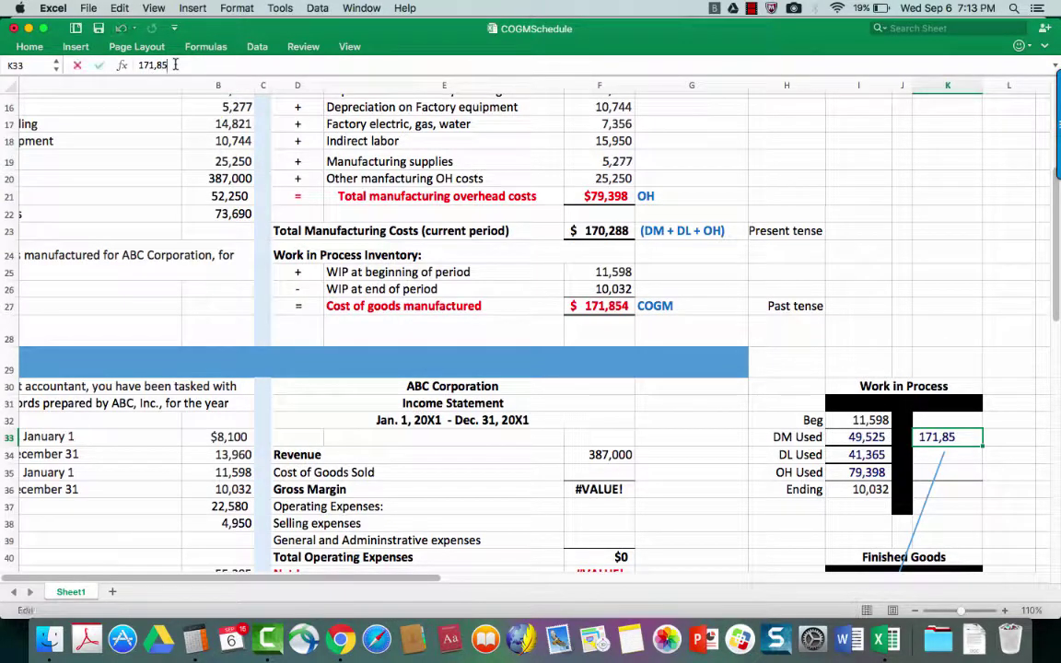
text(4)
key(Return)
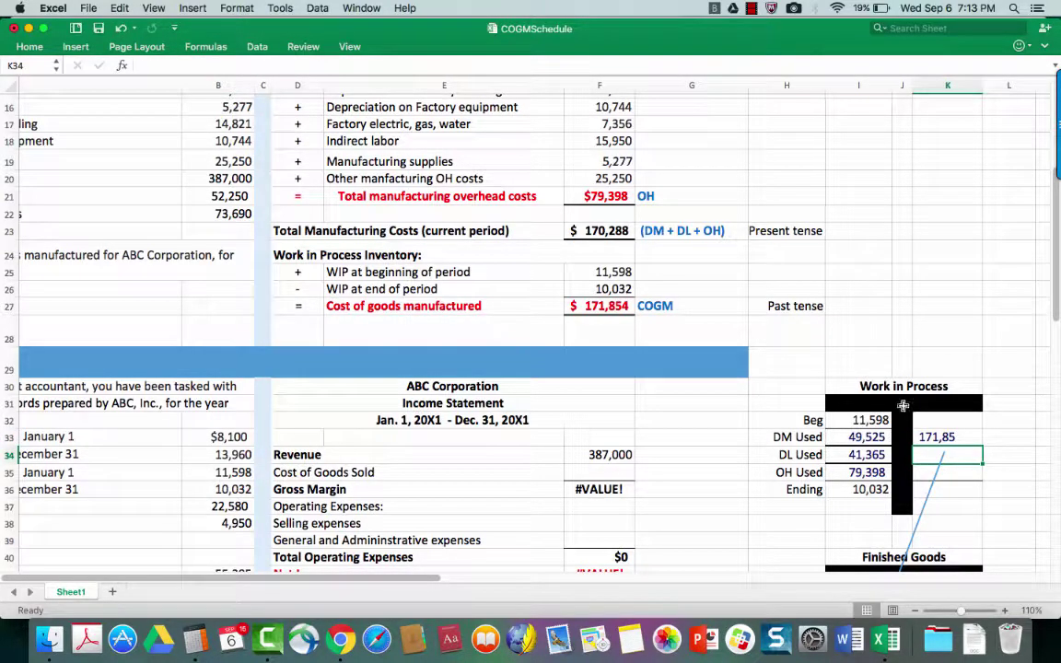
click(960, 434)
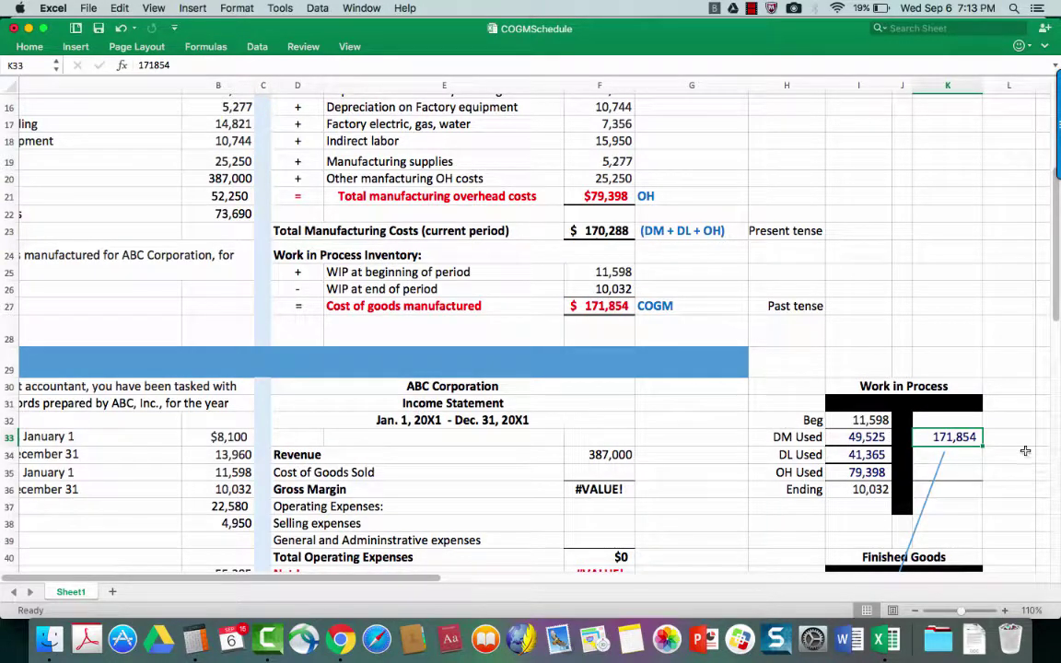
click(880, 417)
key(Down)
key(Down)
key(Down)
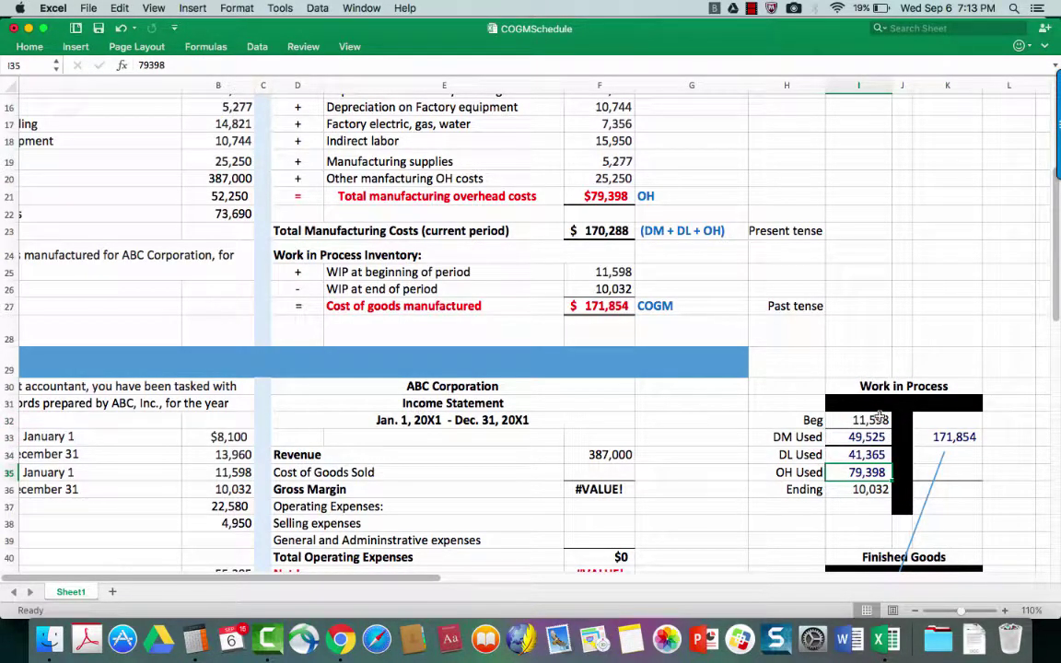
key(Up)
key(Right)
key(Right)
key(Up)
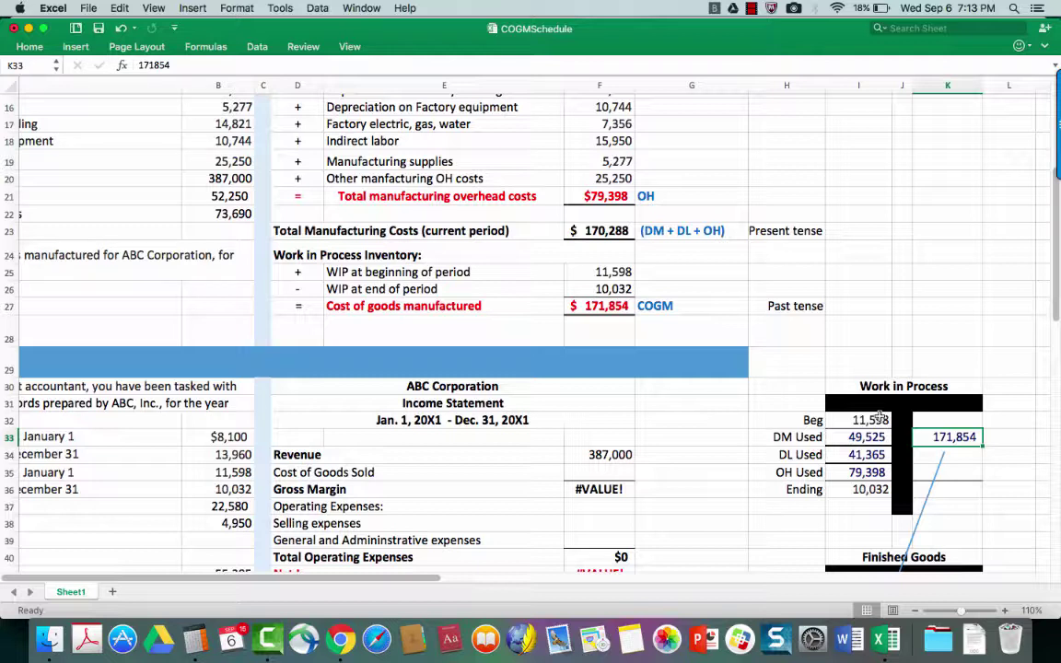
click(837, 491)
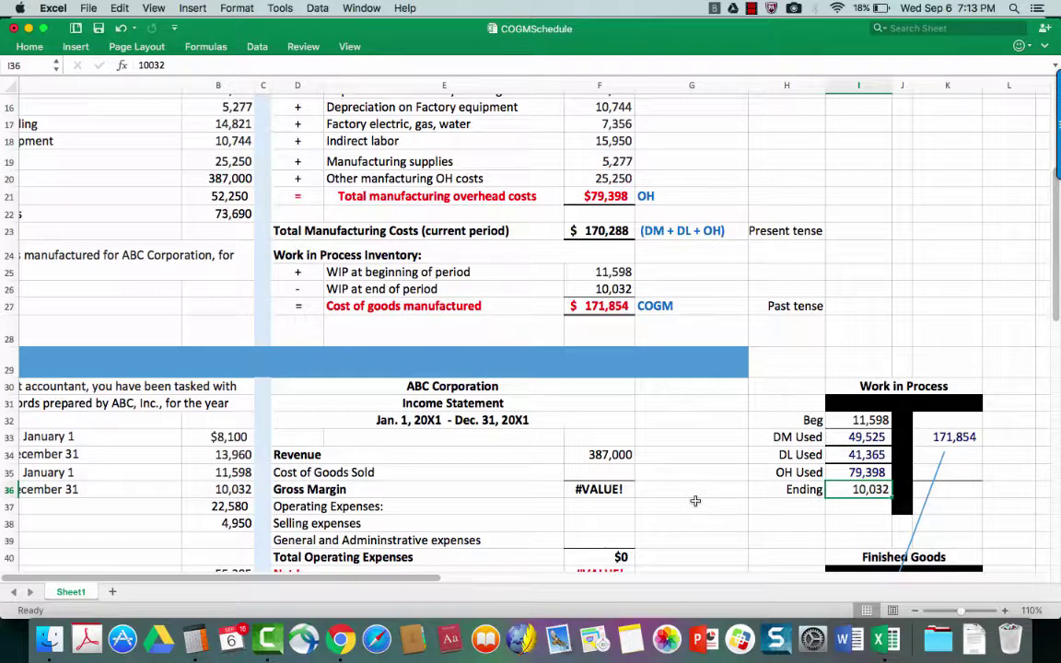
click(924, 437)
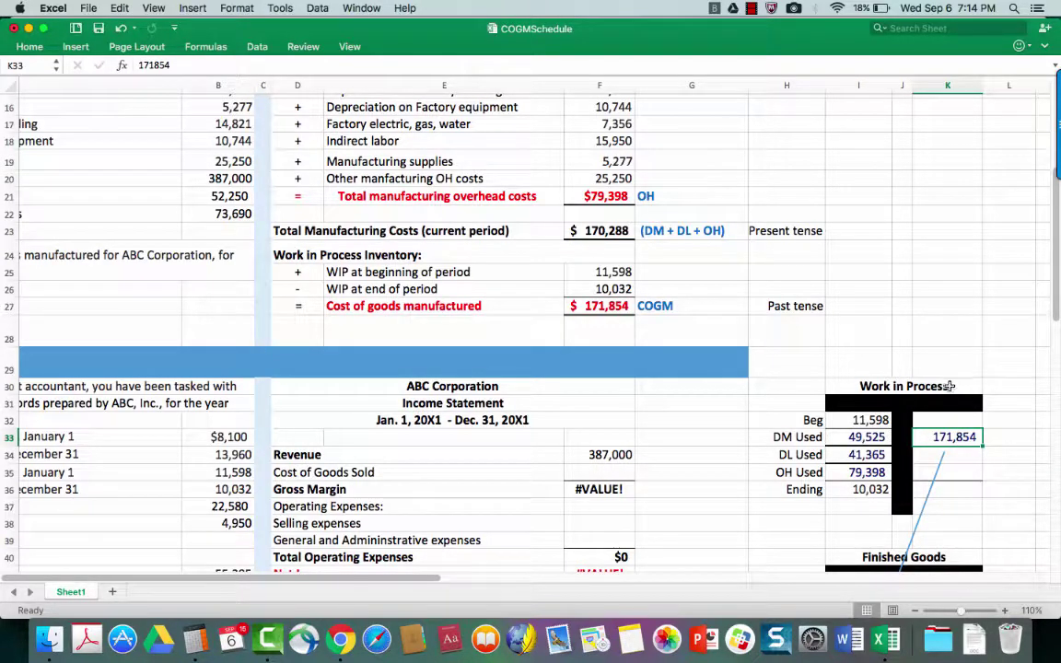
Add a bold 'Inventory' label beside the heading and widen column L to fit.
double_click(948, 387)
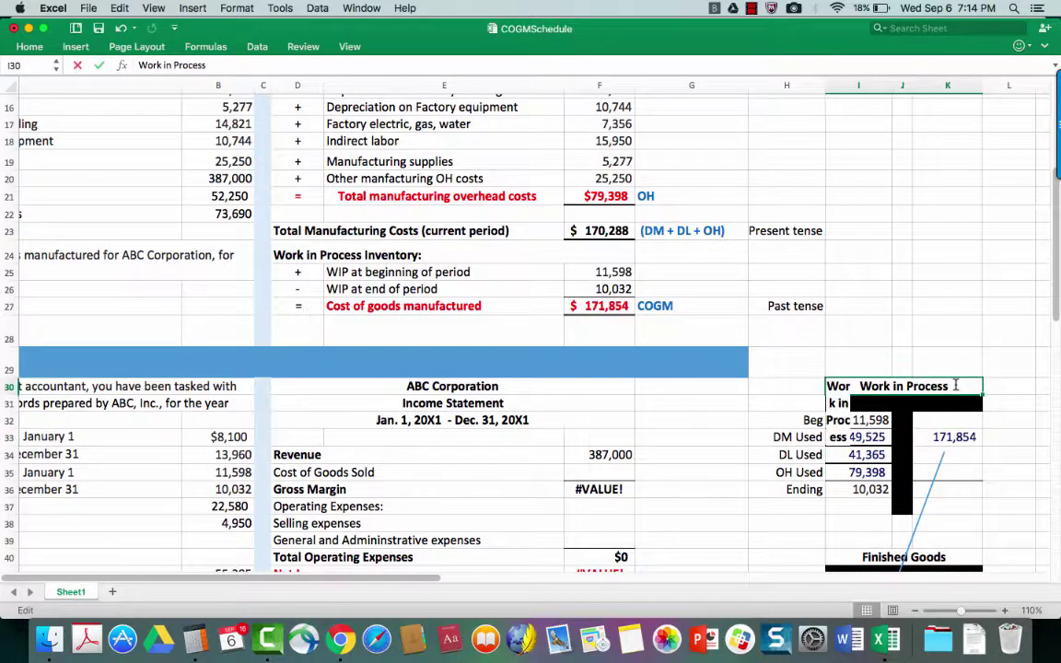
text(IN)
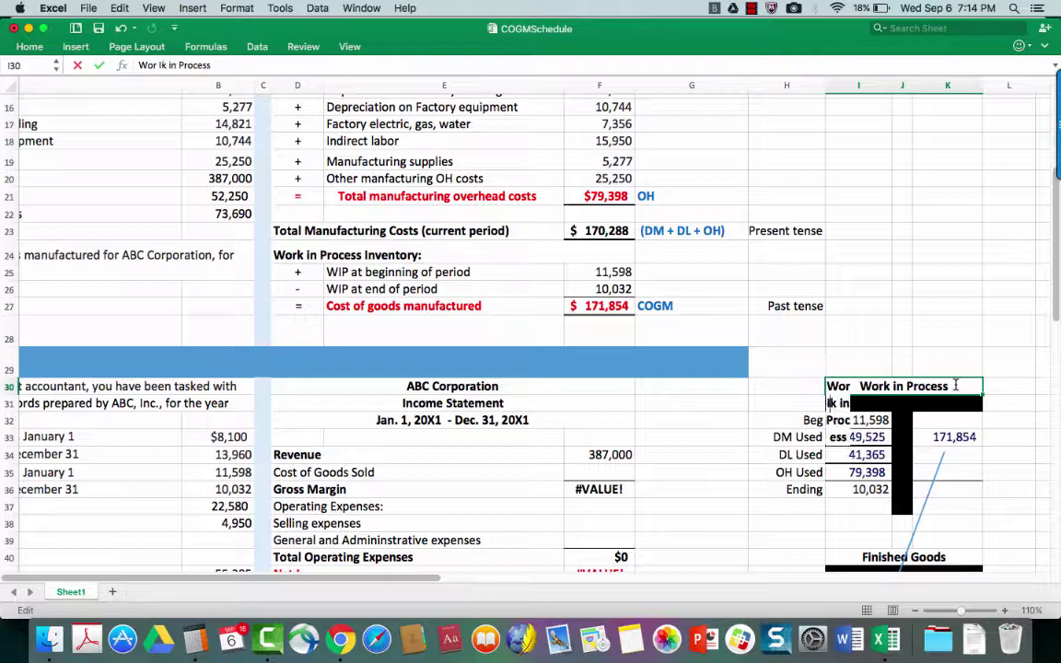
key(Escape)
click(1002, 388)
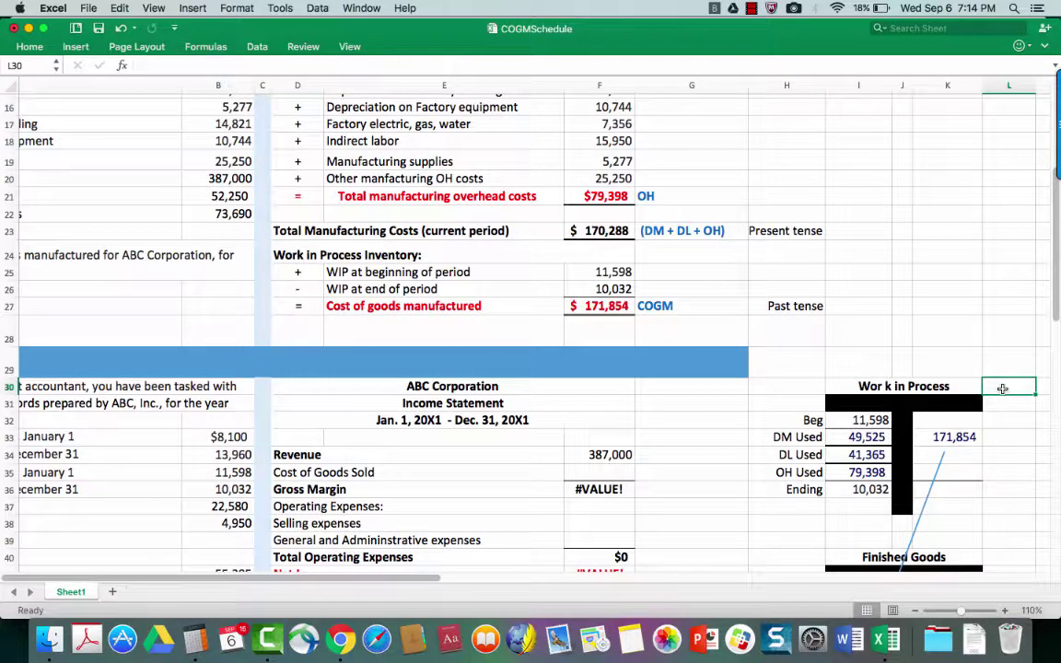
text(Inventory)
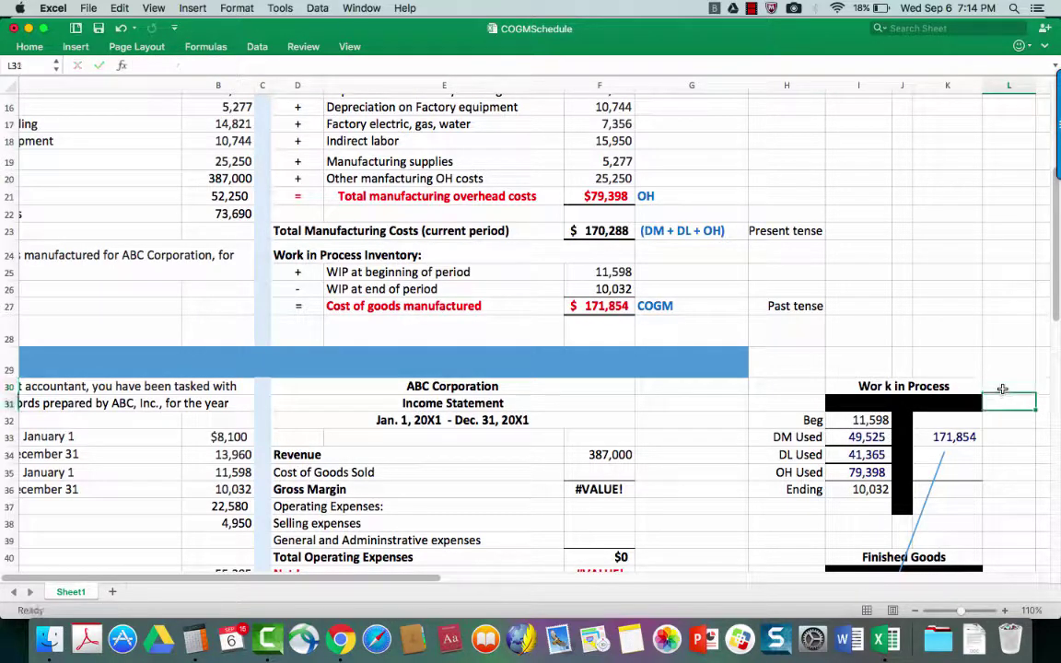
key(ctrl+Return)
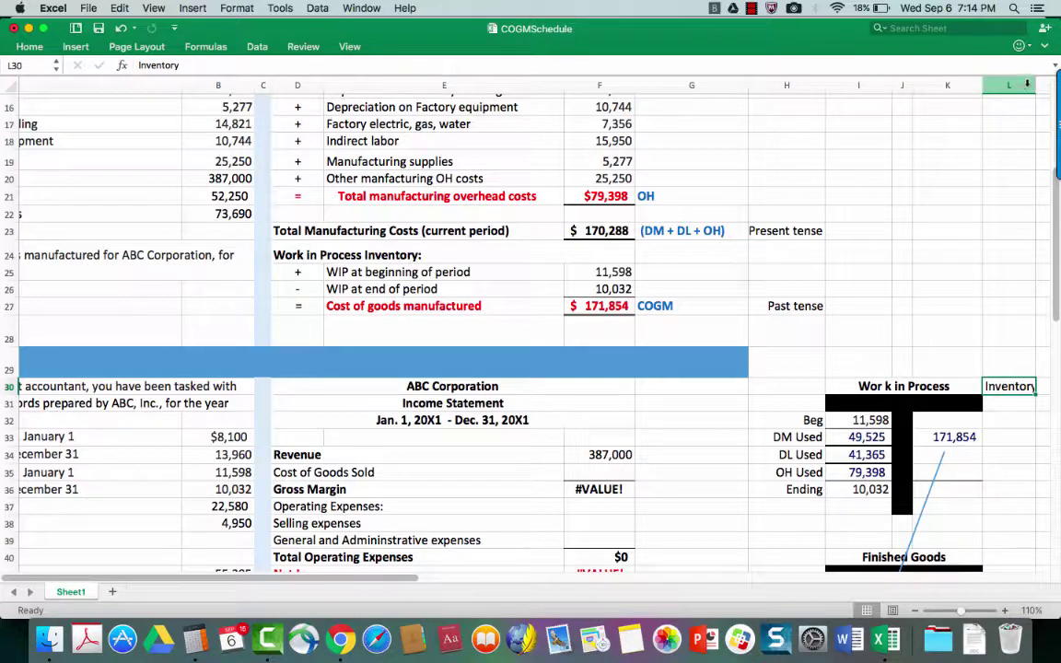
drag(1036, 85, 1048, 84)
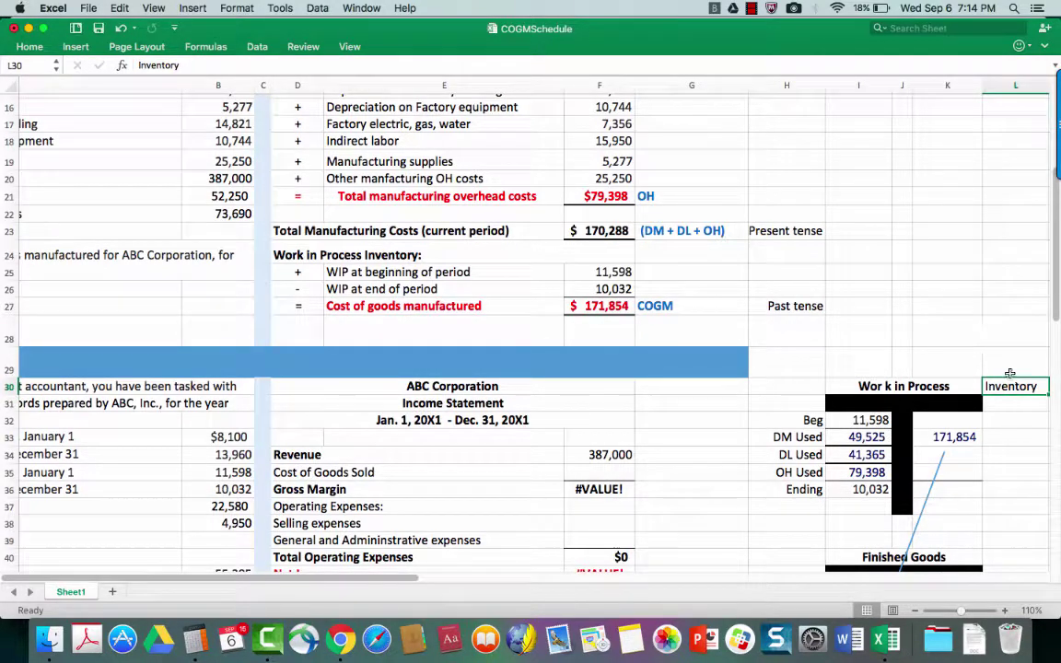
key(super+b)
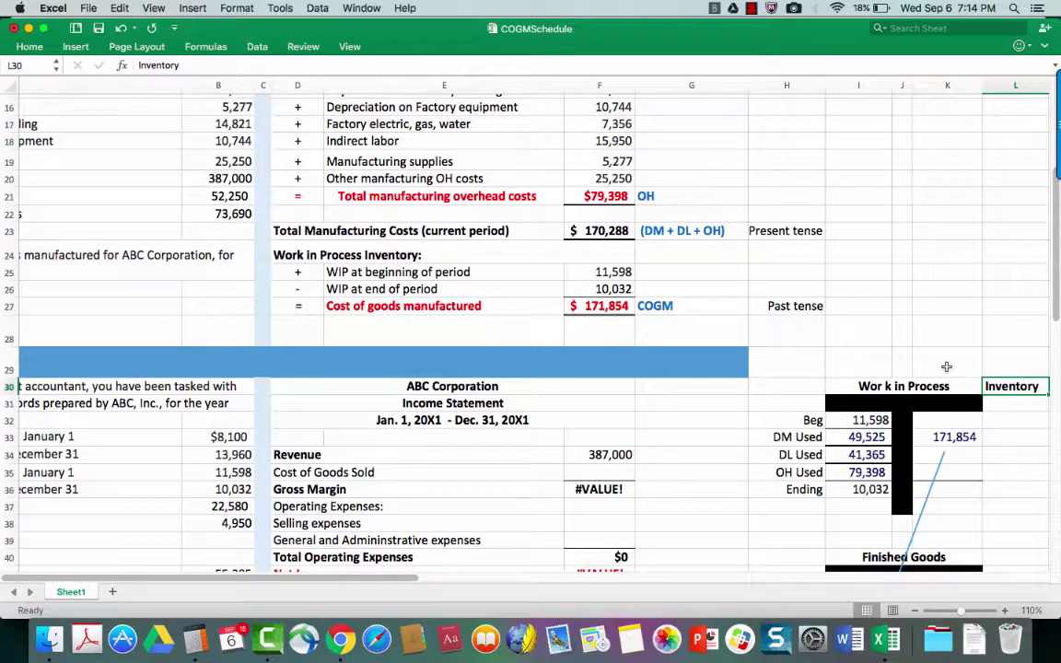
Correct the T-account heading's spelling to 'Work in Process' and check the 171,854 credit.
double_click(886, 386)
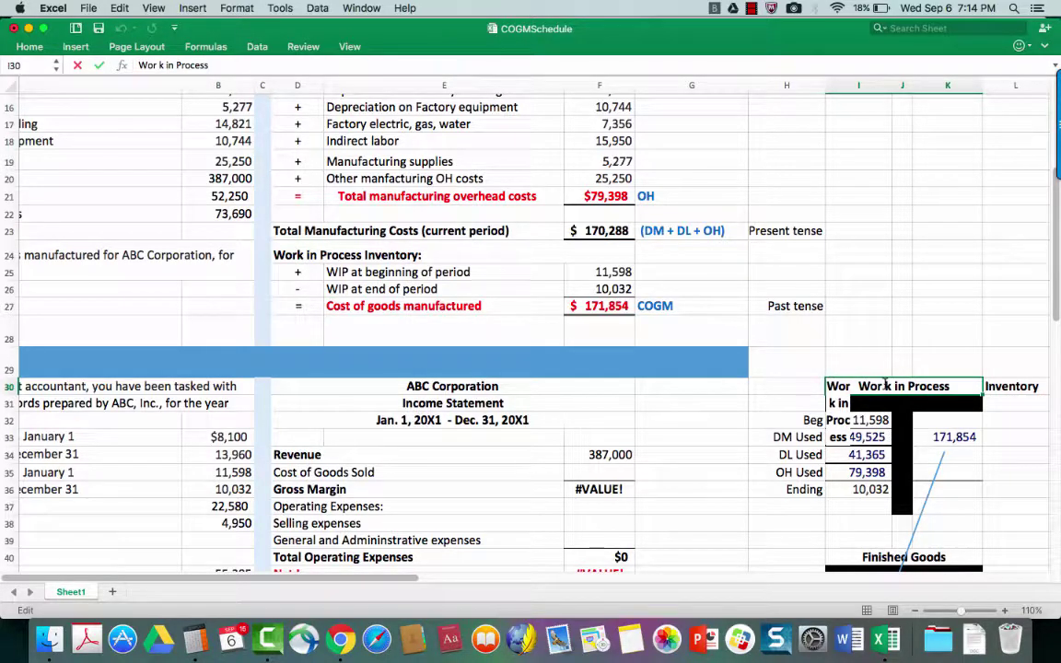
key(BackSpace)
key(Return)
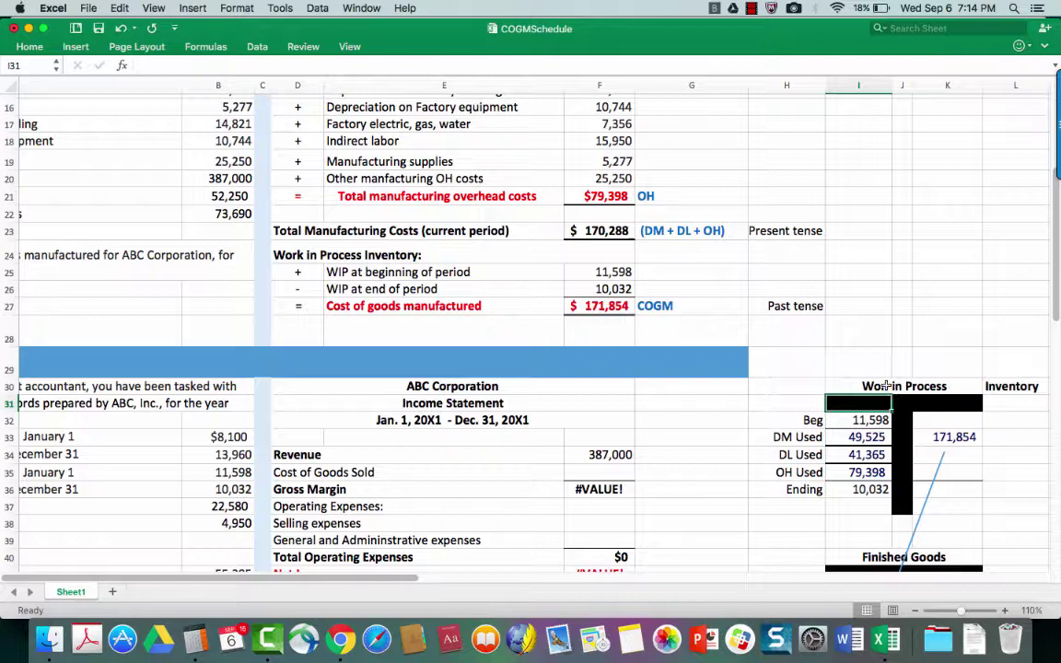
click(887, 386)
double_click(887, 385)
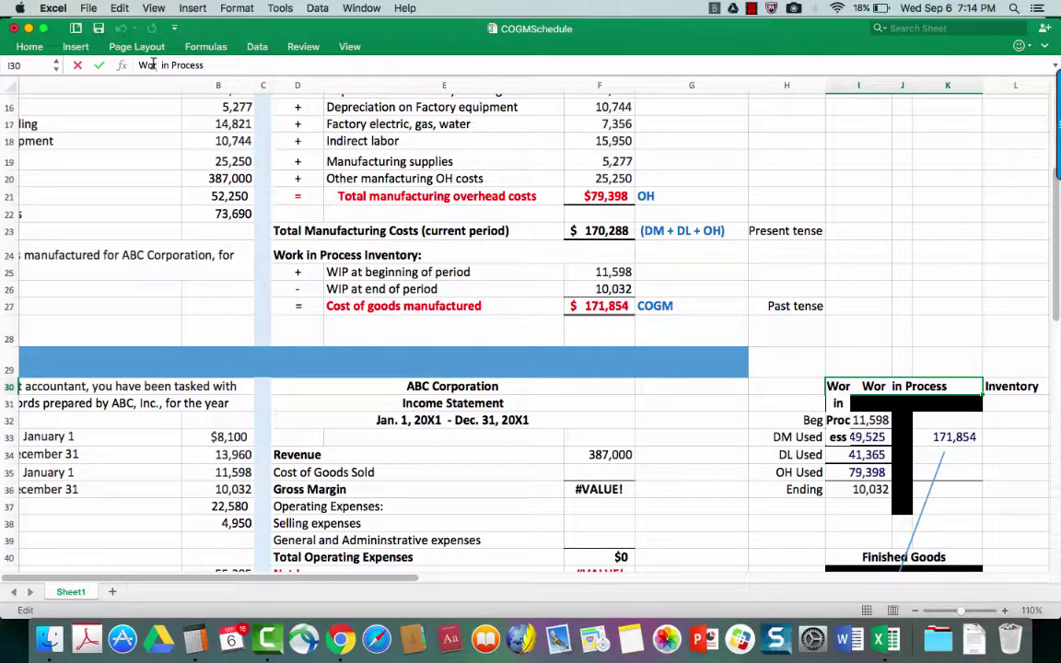
text(k)
key(Return)
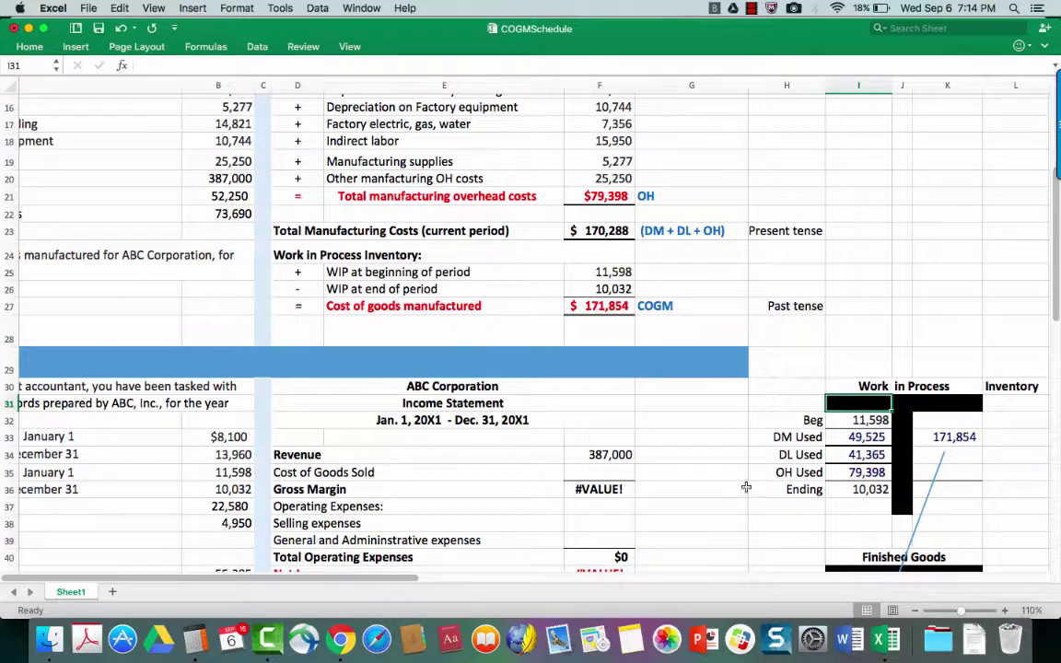
click(962, 441)
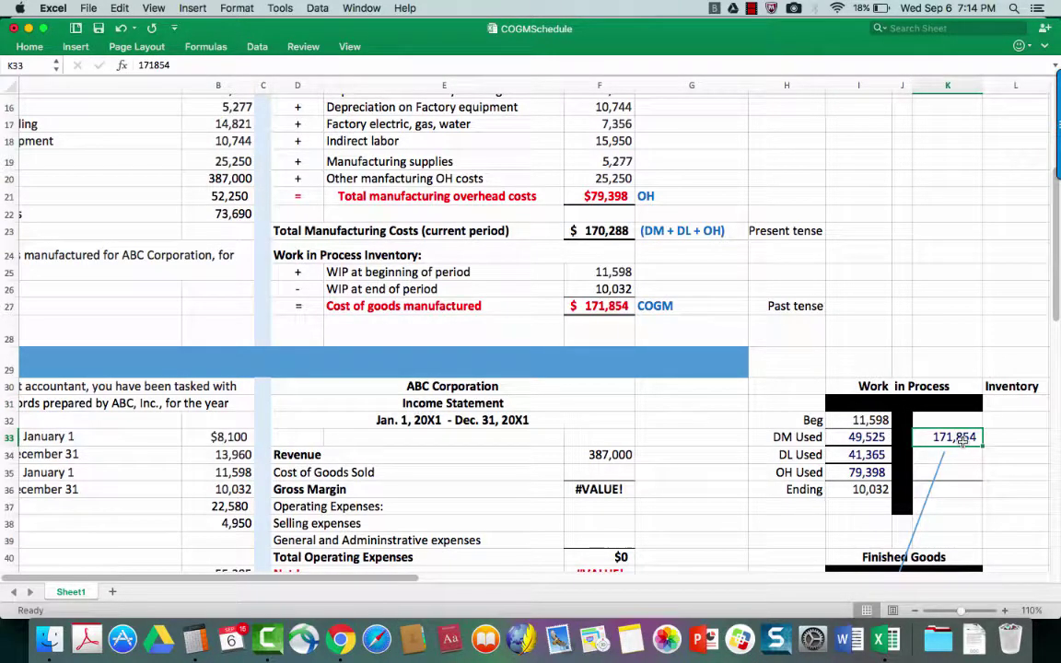
scroll(962, 441, down, 2)
scroll(962, 441, down, 4)
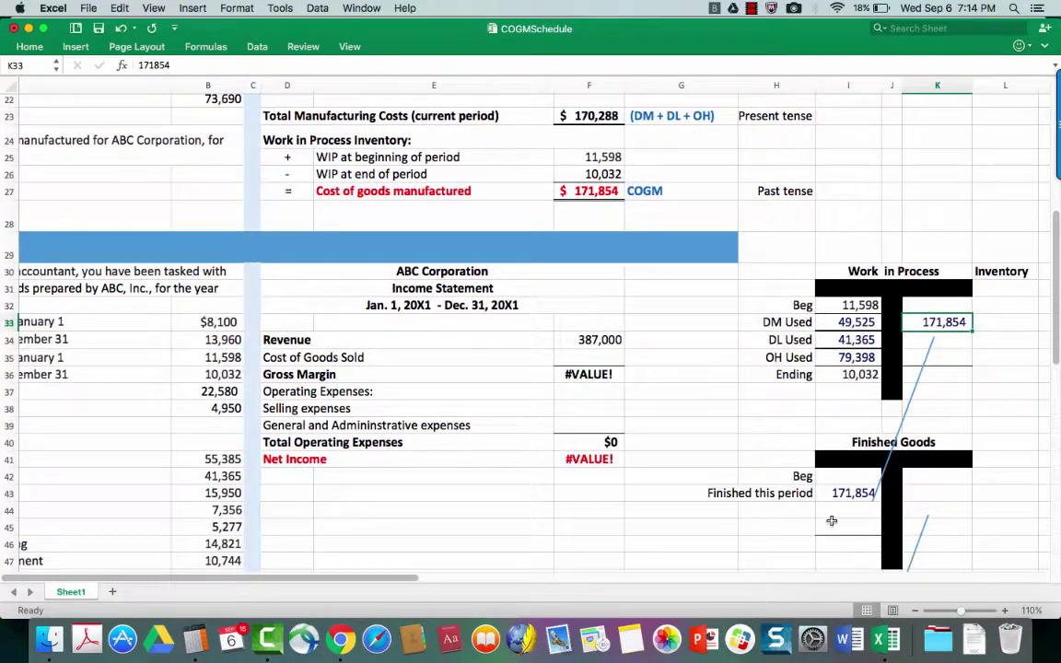
click(830, 494)
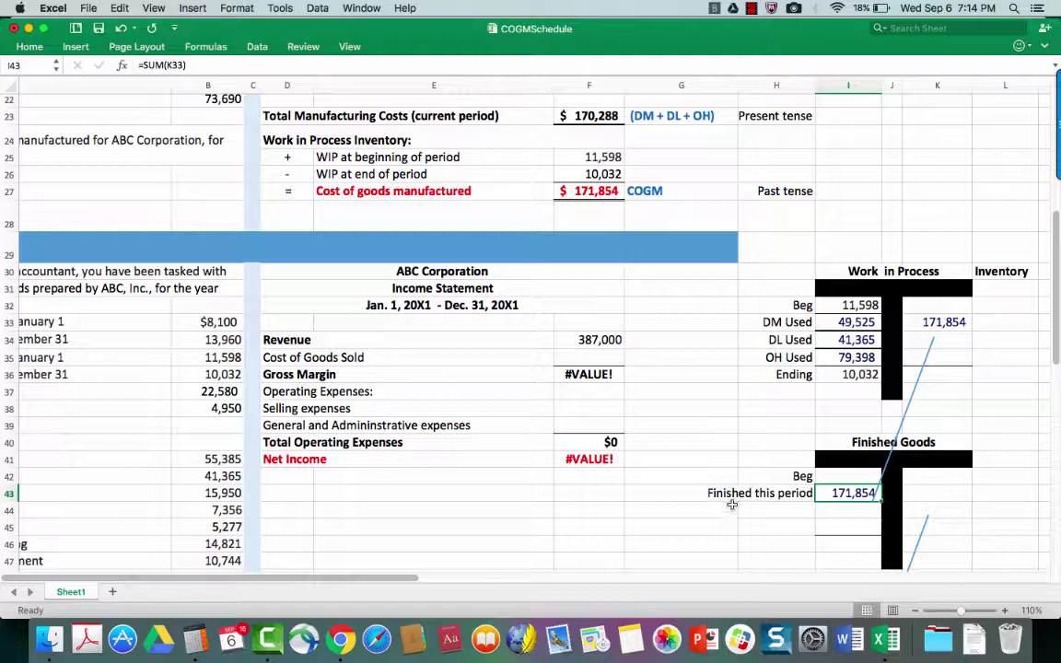
click(922, 322)
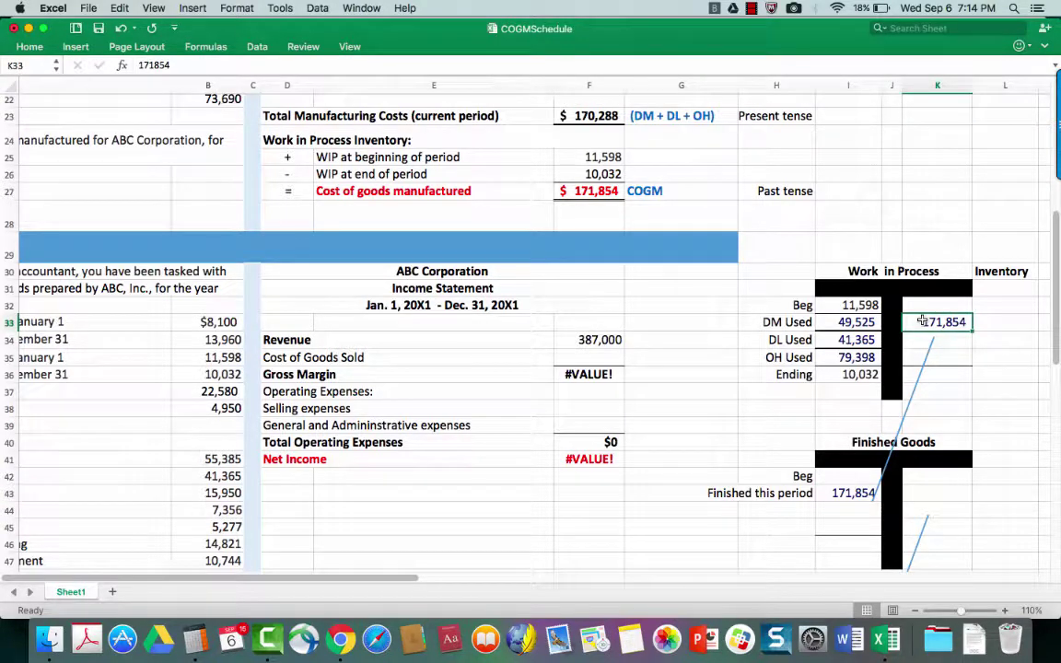
click(831, 494)
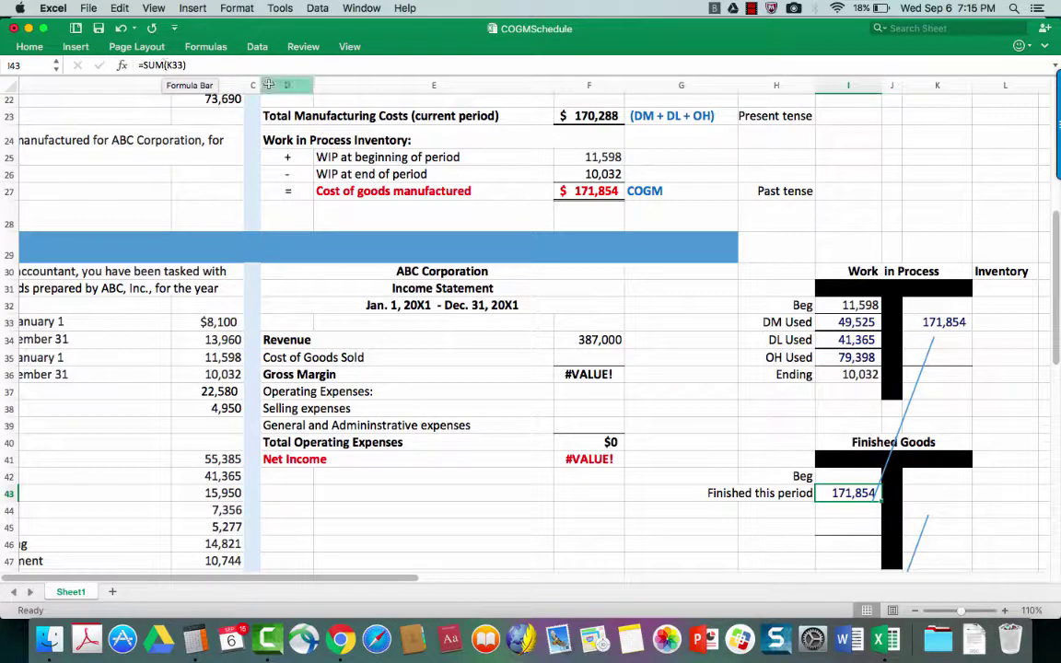
click(942, 325)
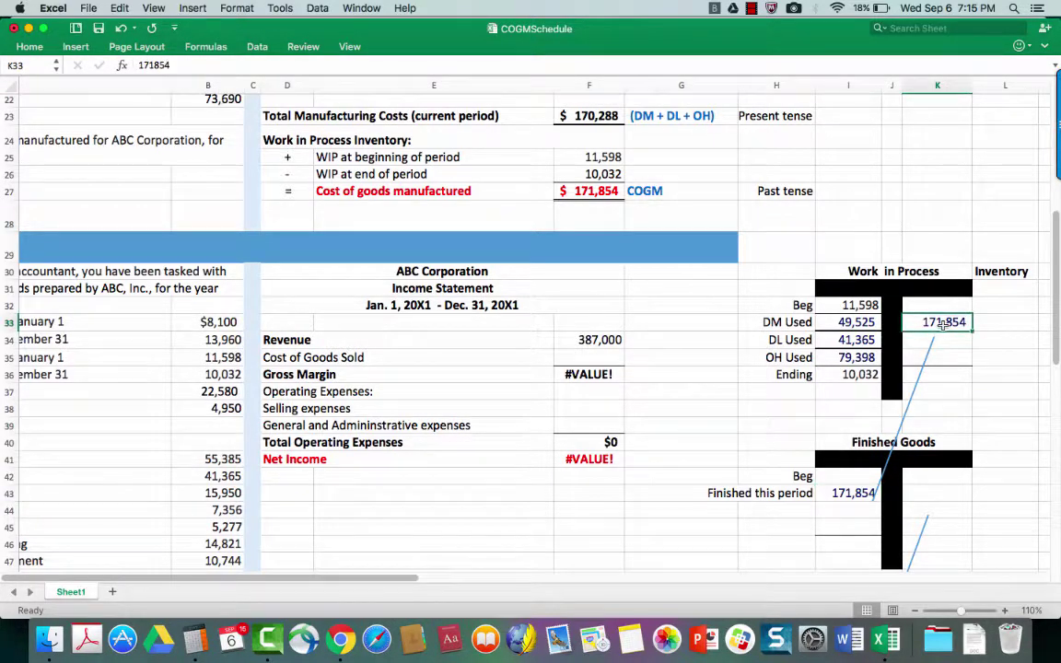
click(847, 476)
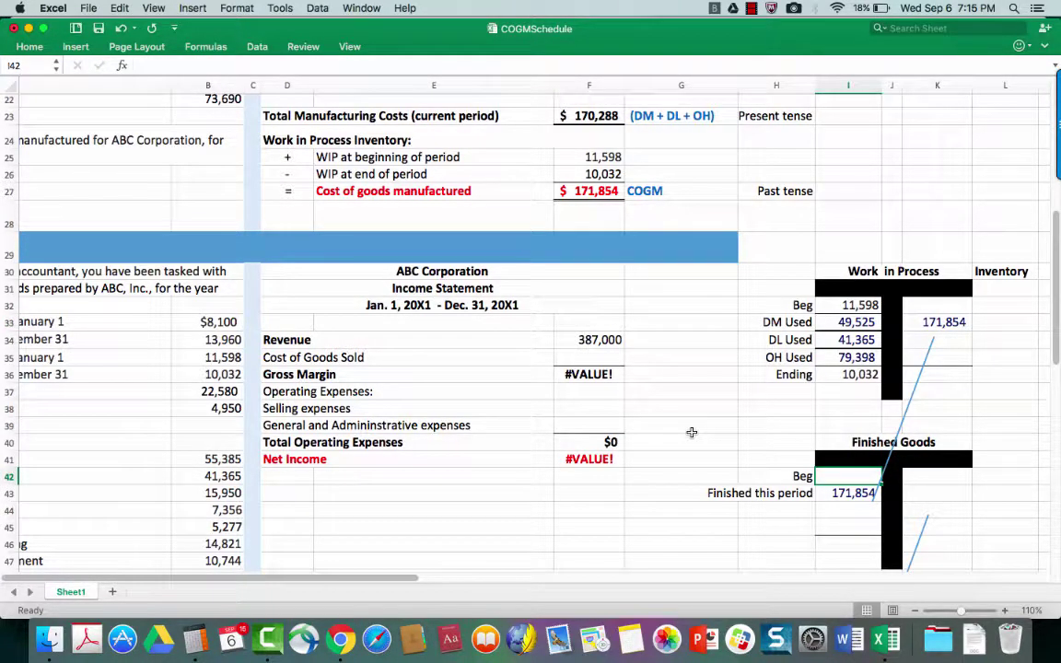
Copy the January 1 finished goods amount 22,580 into the Finished Goods beginning balance.
scroll(692, 432, left, 5)
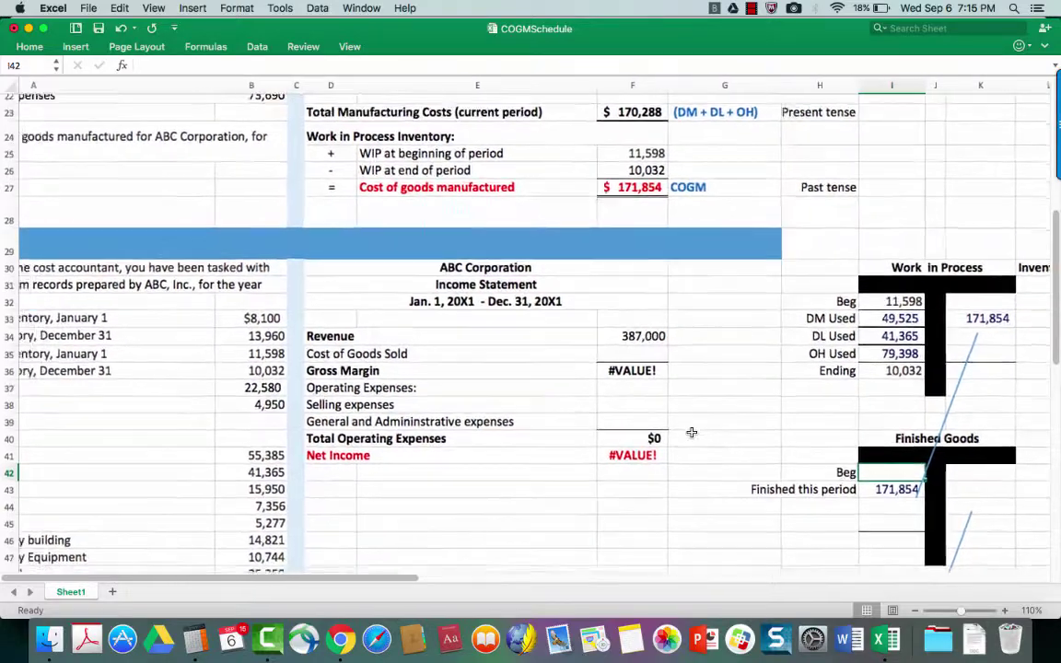
scroll(692, 432, down, 1)
scroll(691, 432, left, 2)
scroll(692, 432, down, 1)
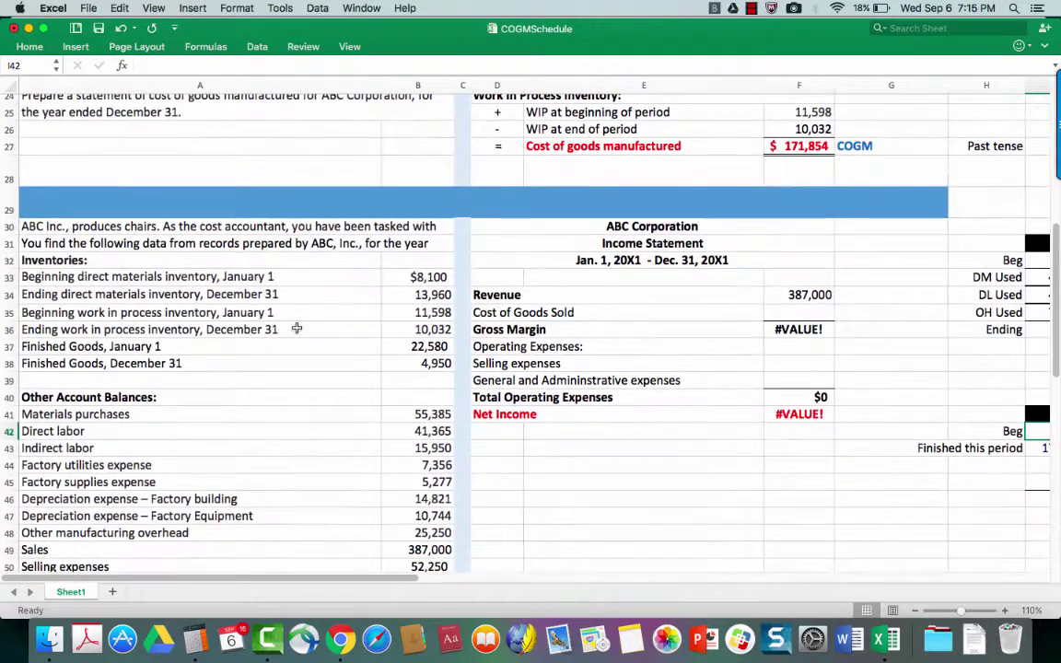
click(175, 348)
key(Right)
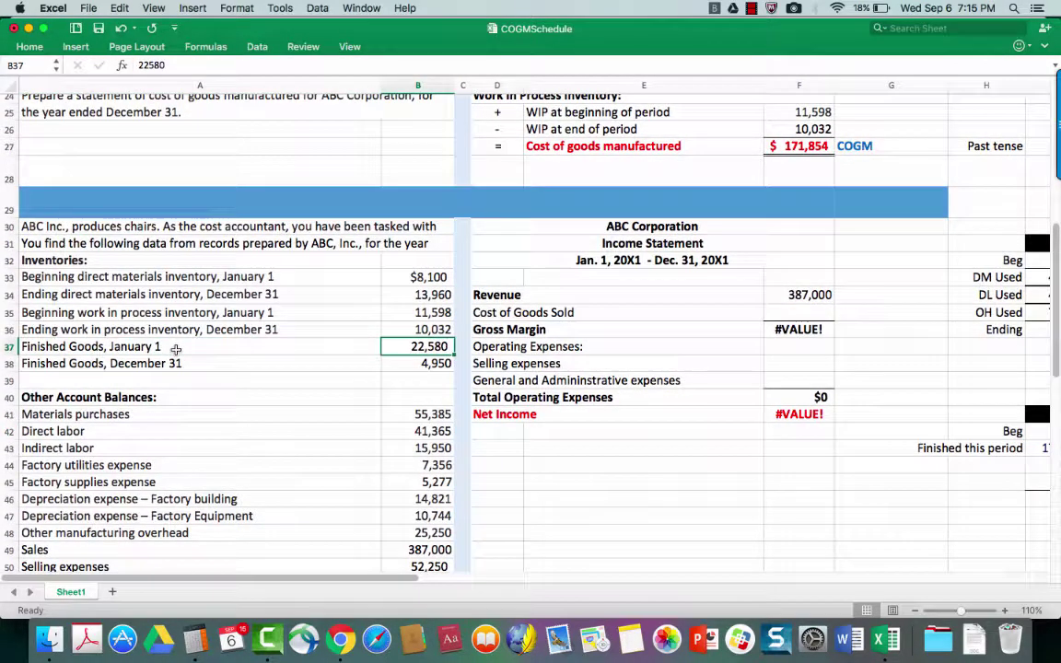
key(super+c)
scroll(733, 474, right, 3)
scroll(733, 474, right, 2)
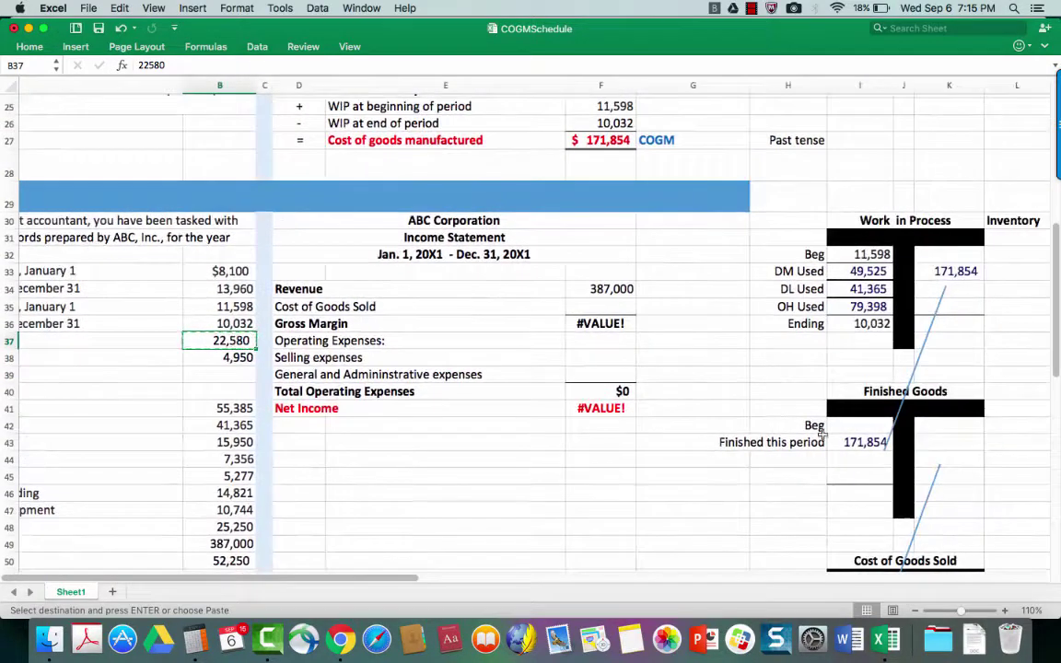
click(851, 421)
key(Return)
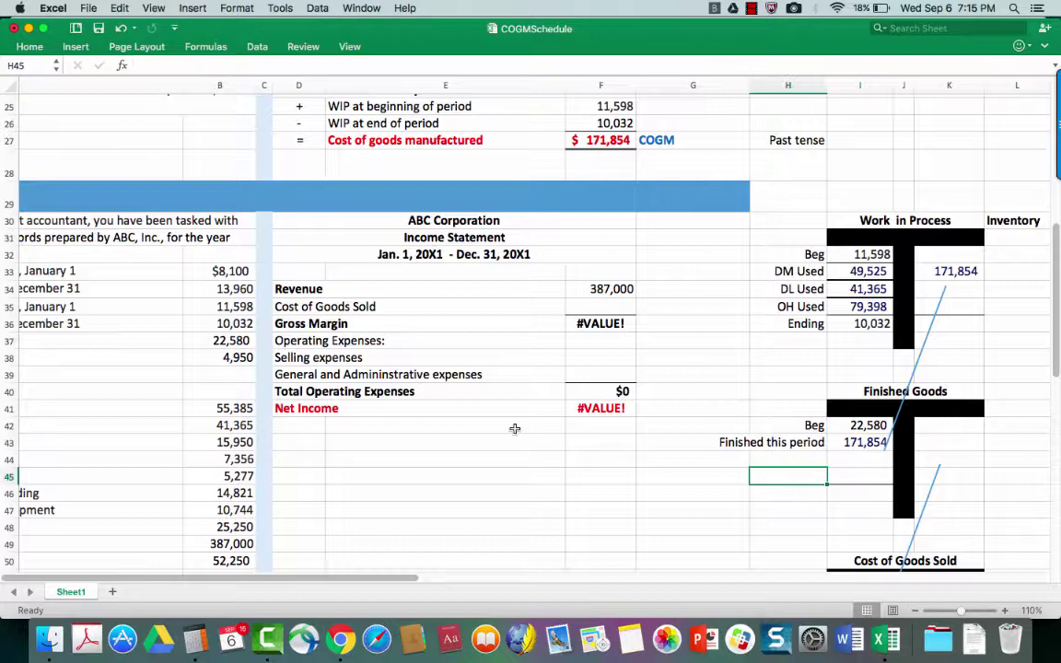
Copy the December 31 finished goods amount 4,950 into the Finished Goods ending balance.
scroll(516, 433, left, 5)
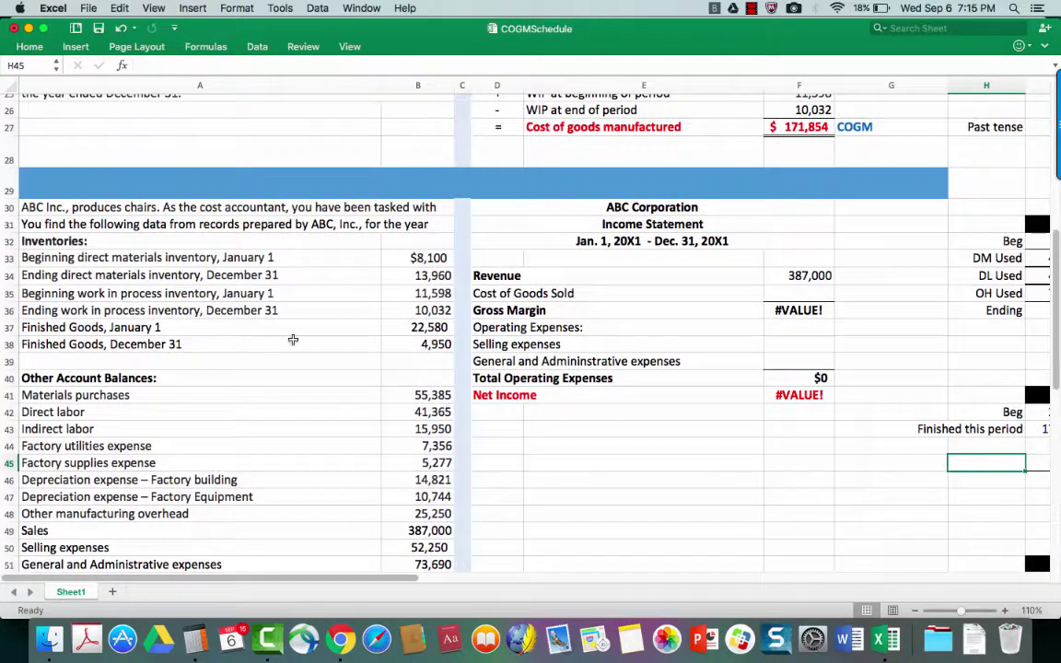
click(435, 343)
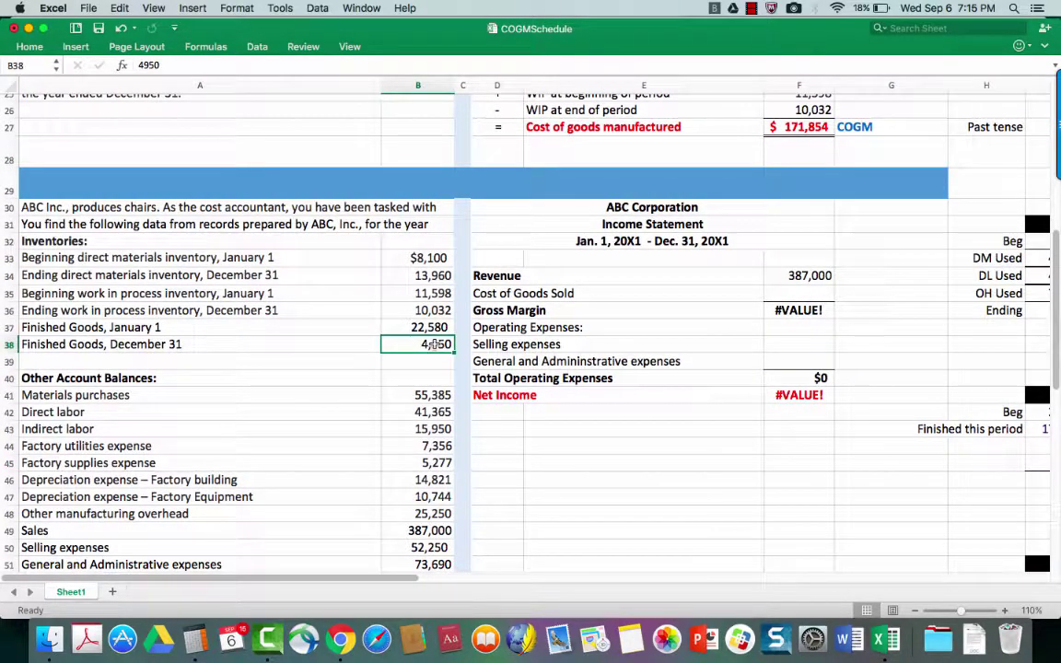
key(super+c)
scroll(824, 464, right, 3)
scroll(824, 464, down, 1)
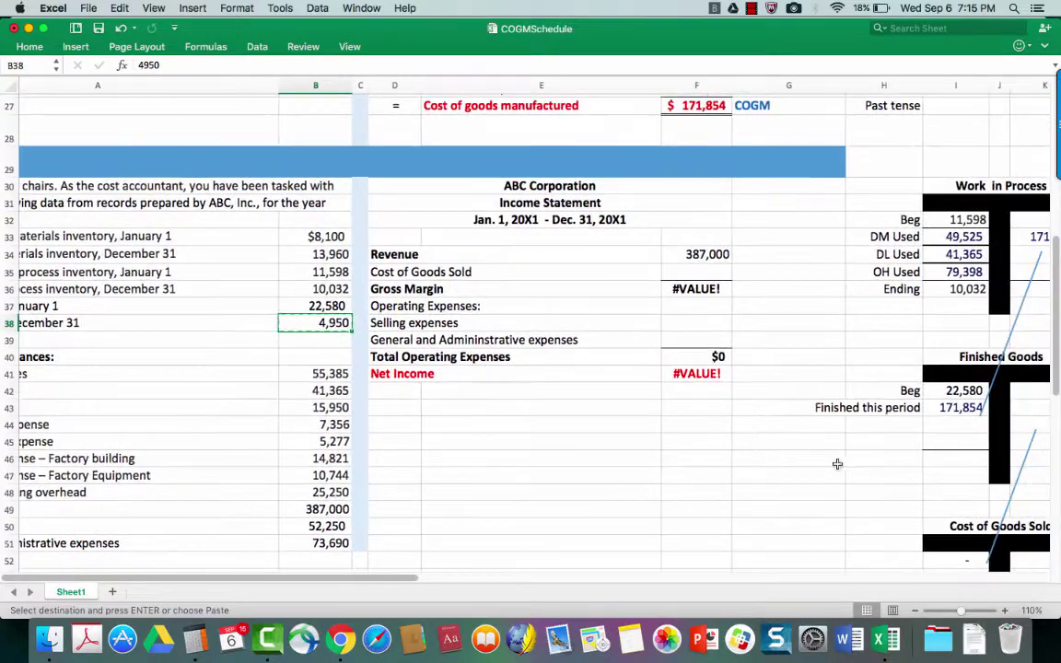
click(946, 459)
key(super+v)
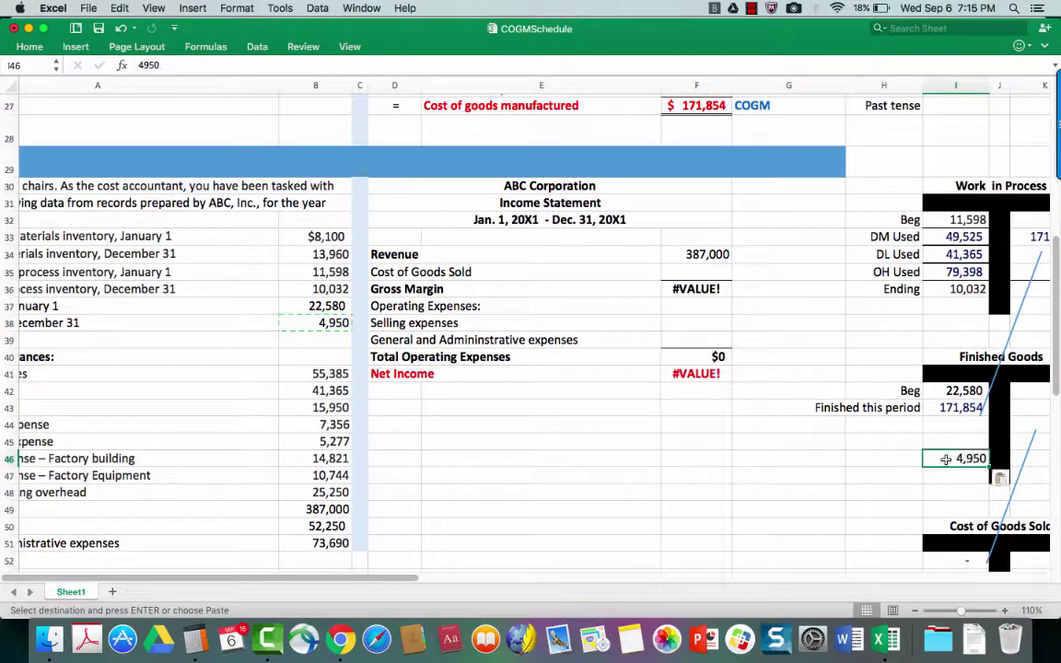
scroll(946, 459, right, 3)
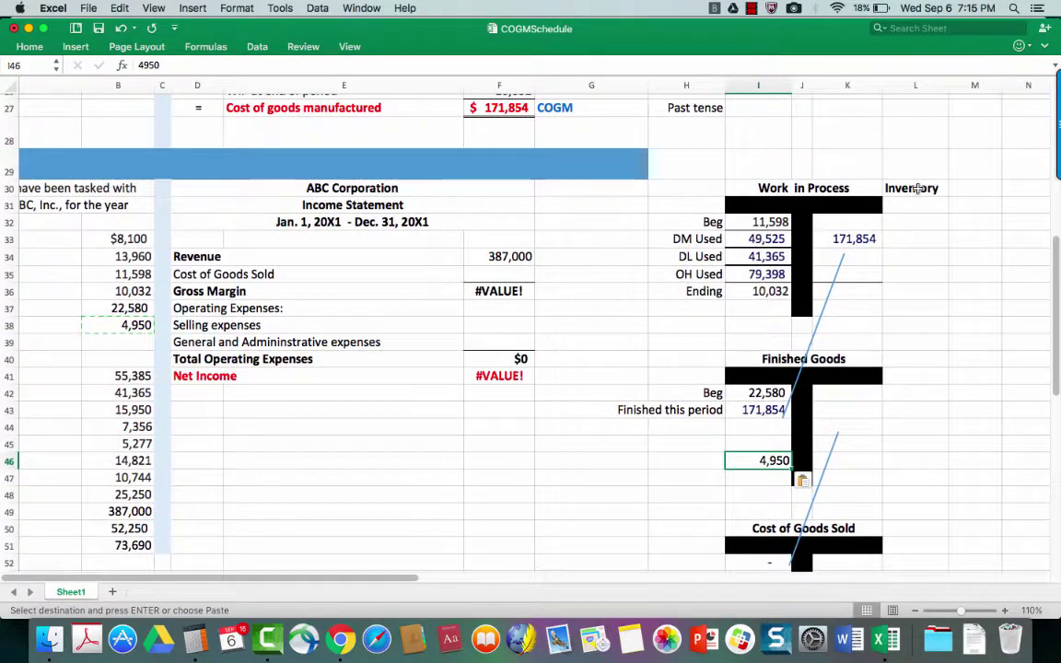
Paste the Inventory label beside the Finished Goods heading.
click(917, 187)
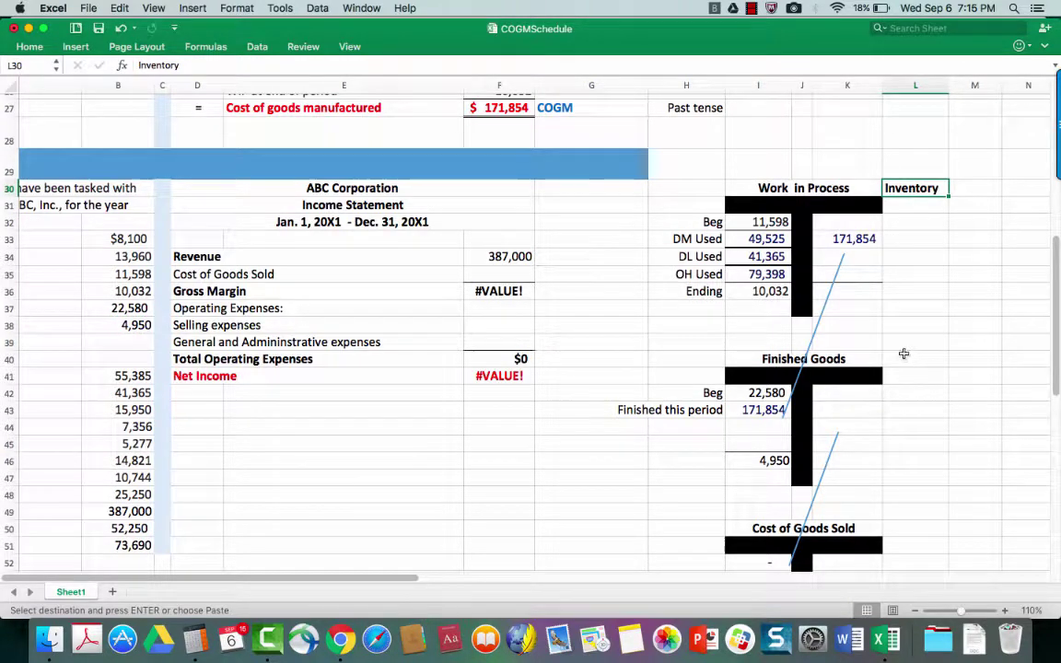
click(903, 355)
key(super+v)
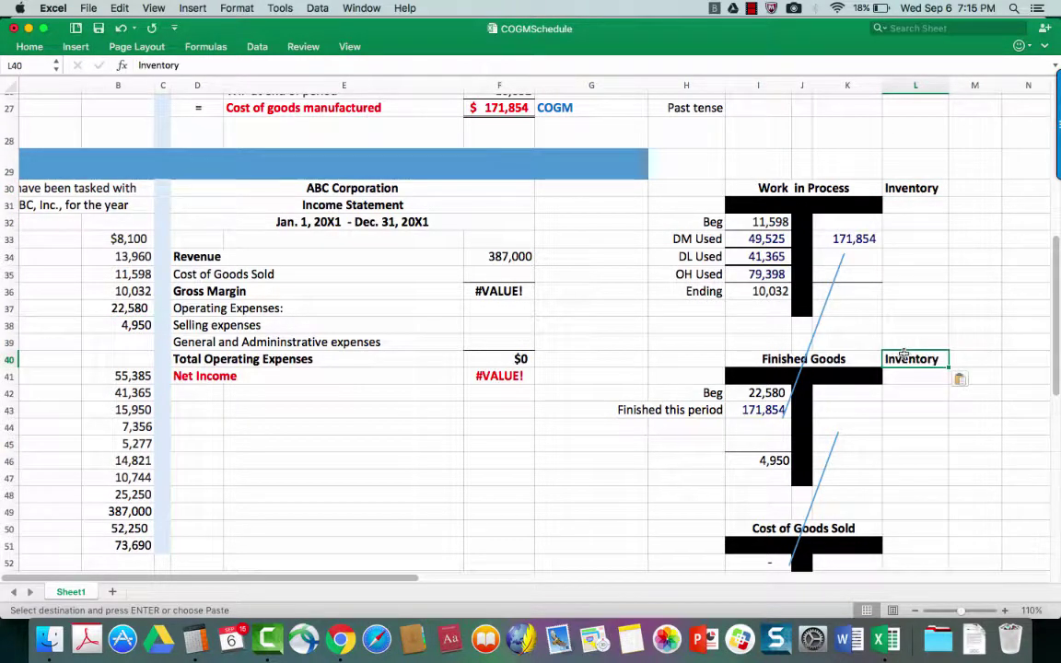
Review the Finished Goods entries of 22,580, 171,854 and 4,950, ending at empty K43.
click(741, 359)
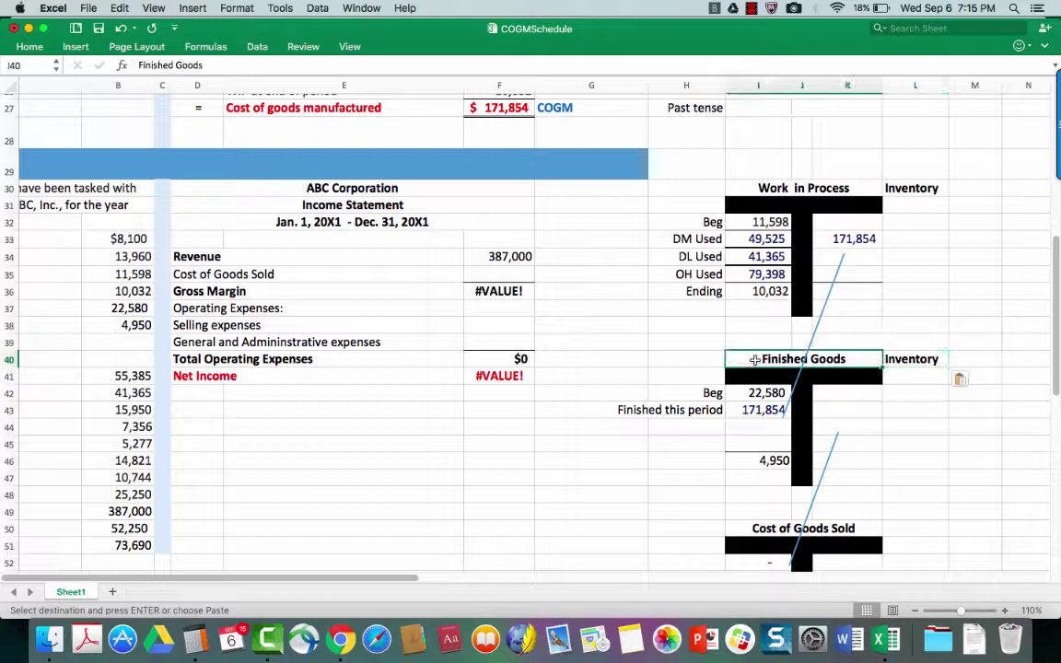
click(734, 410)
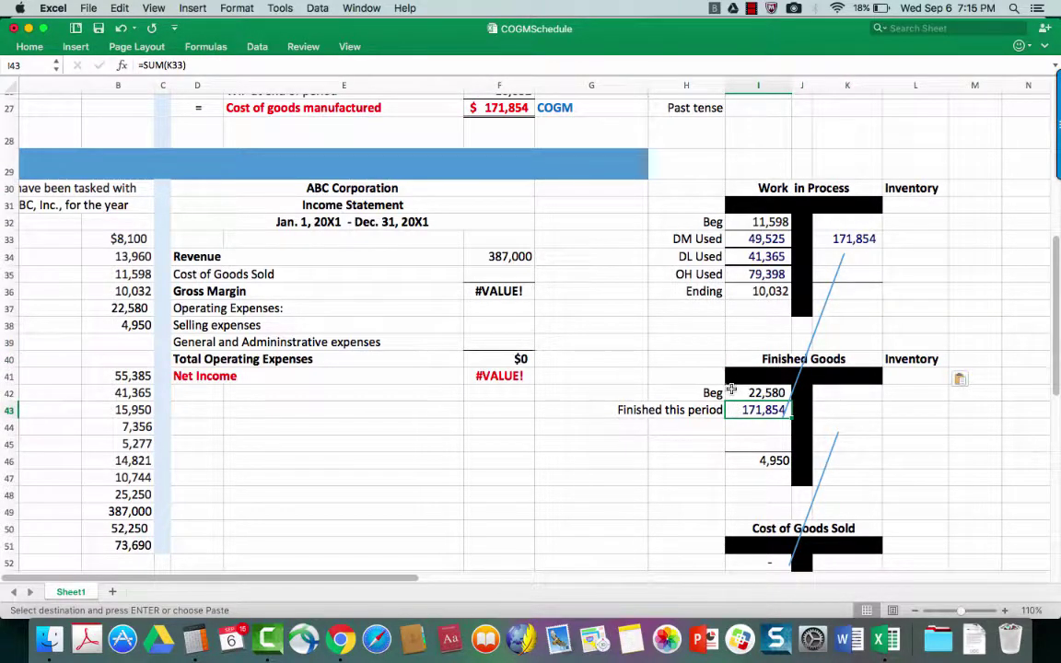
click(737, 393)
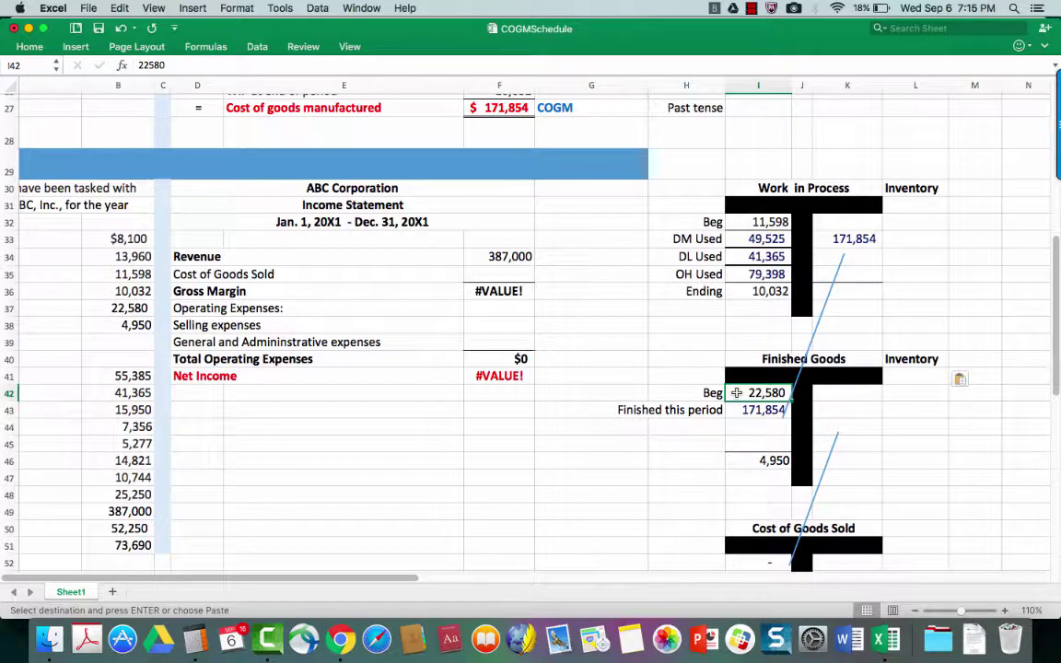
key(Down)
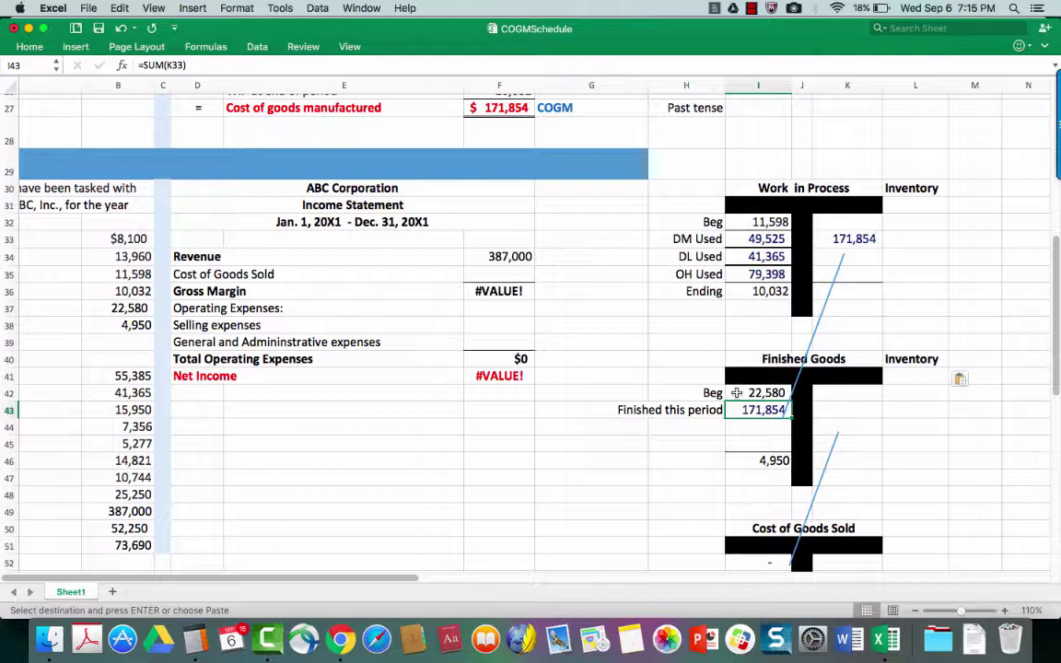
click(757, 459)
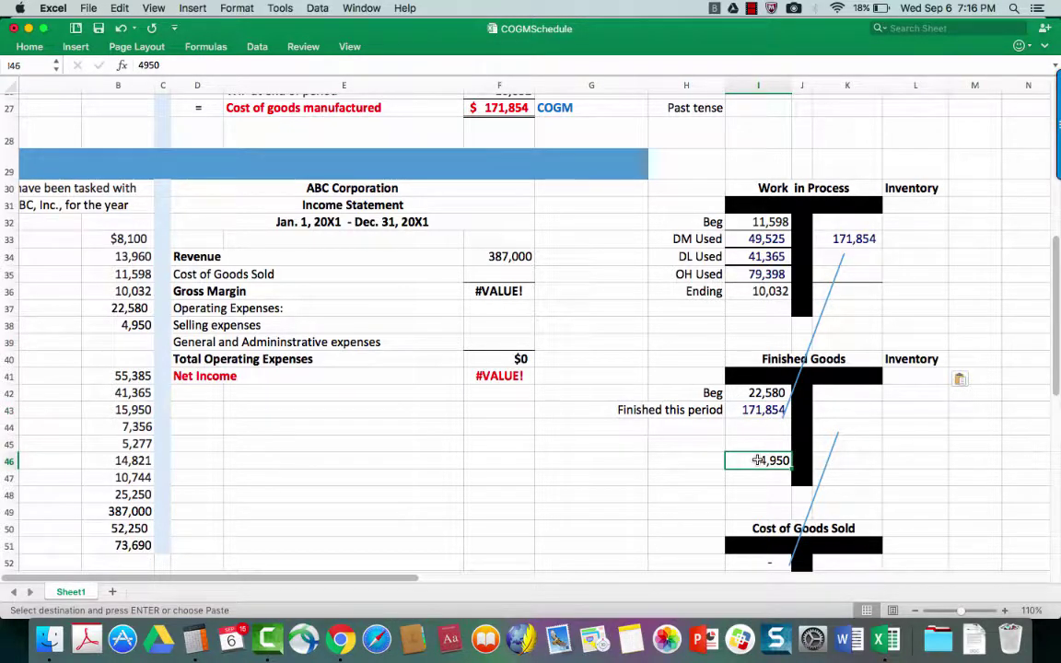
click(853, 412)
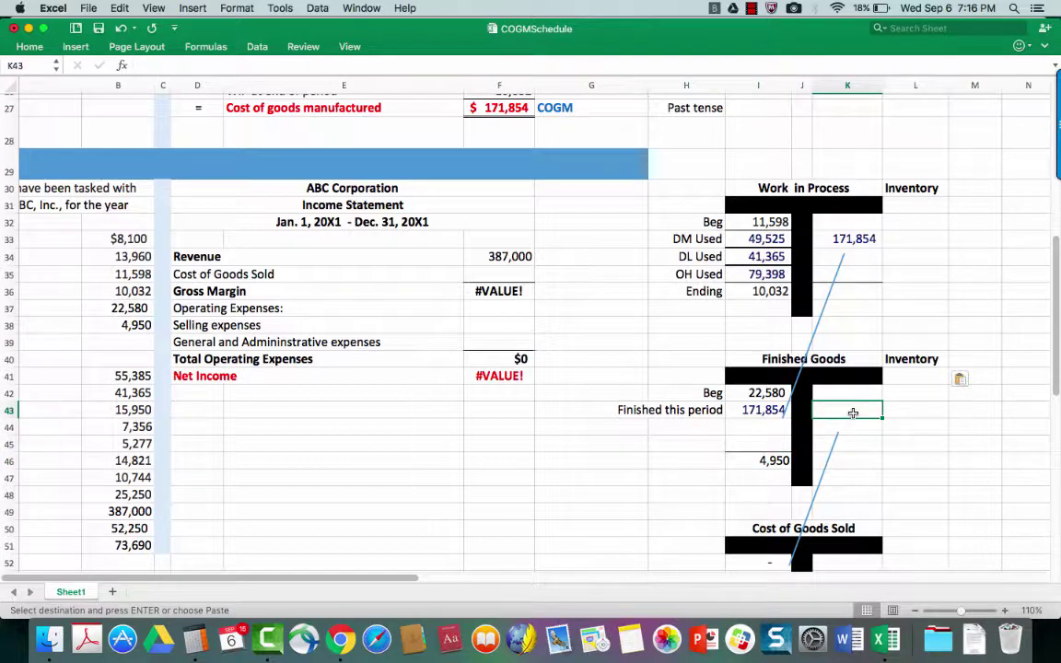
Enter a K43 formula of 22,580 plus 171,854 minus 4,950, giving 189,484.
click(205, 47)
click(68, 76)
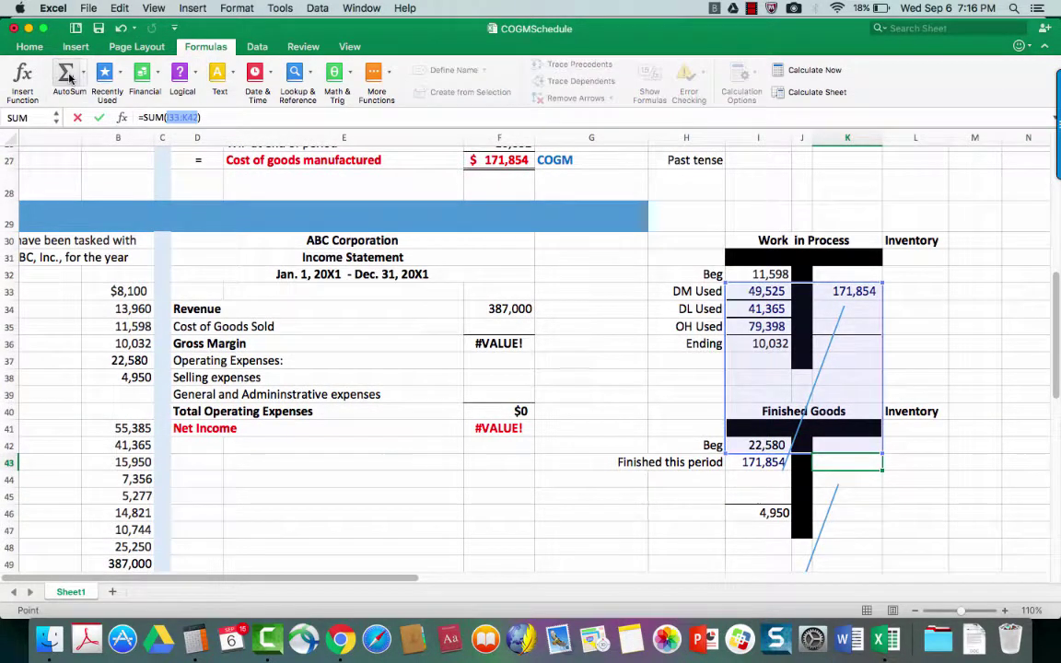
click(776, 445)
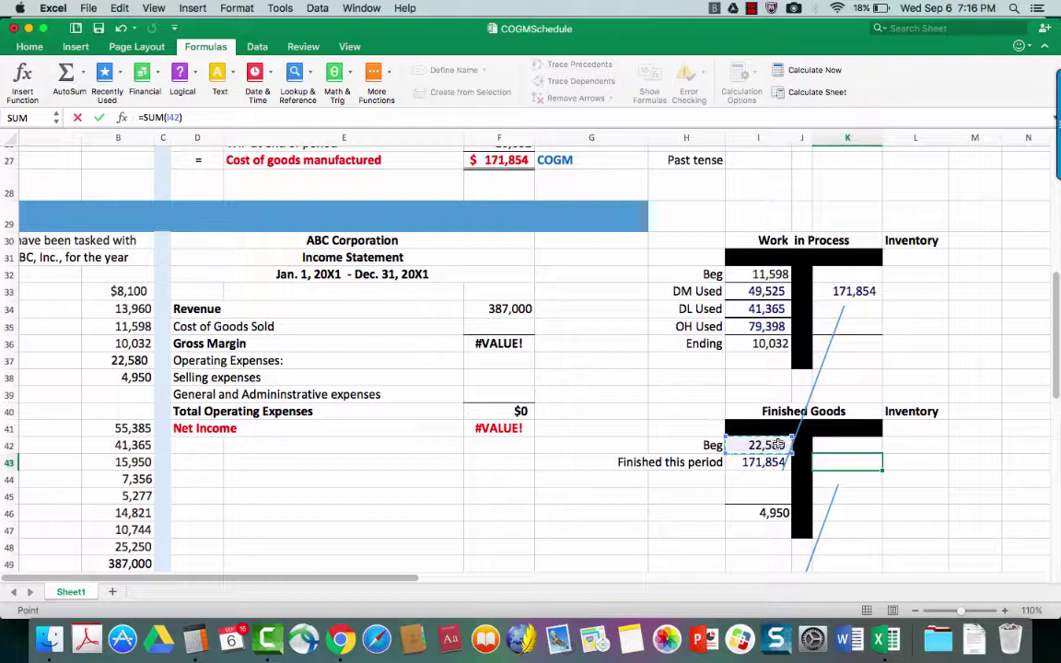
text(+)
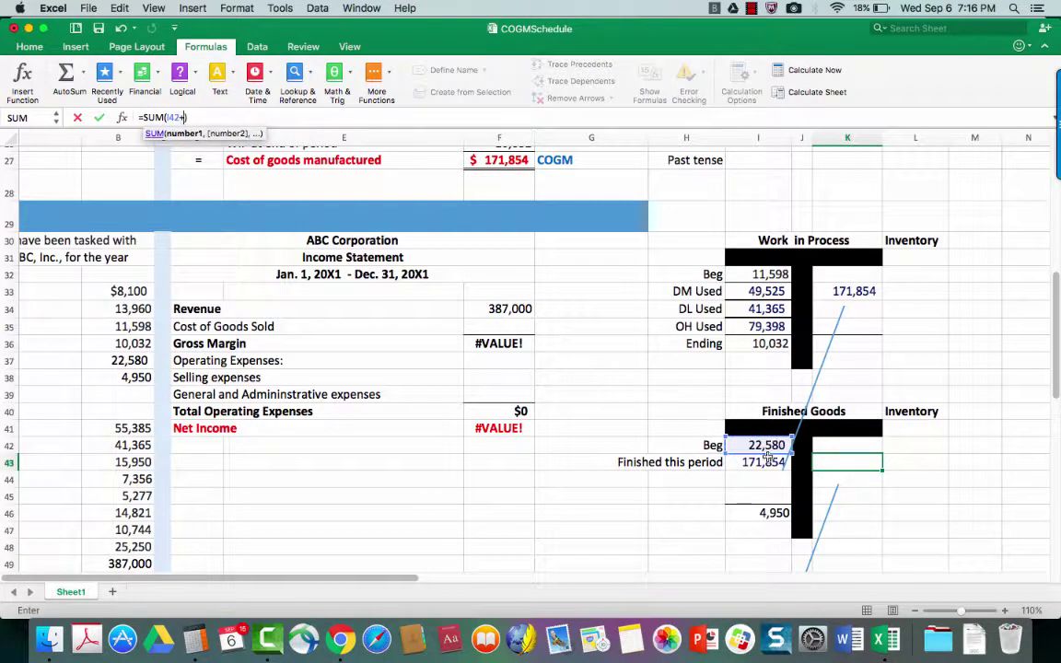
click(769, 461)
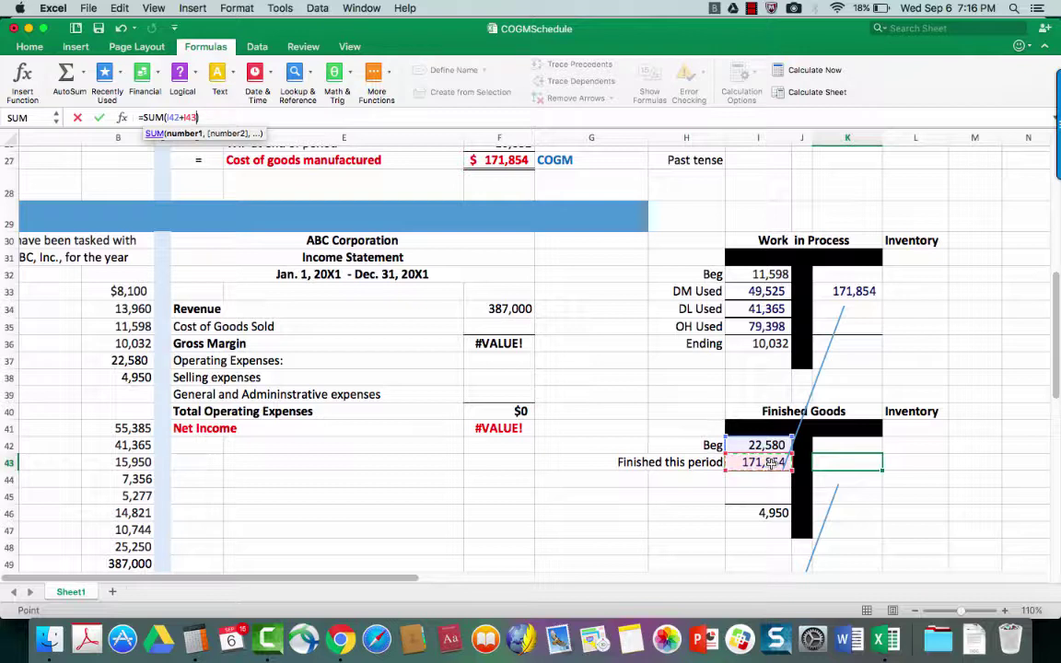
text(-)
click(772, 512)
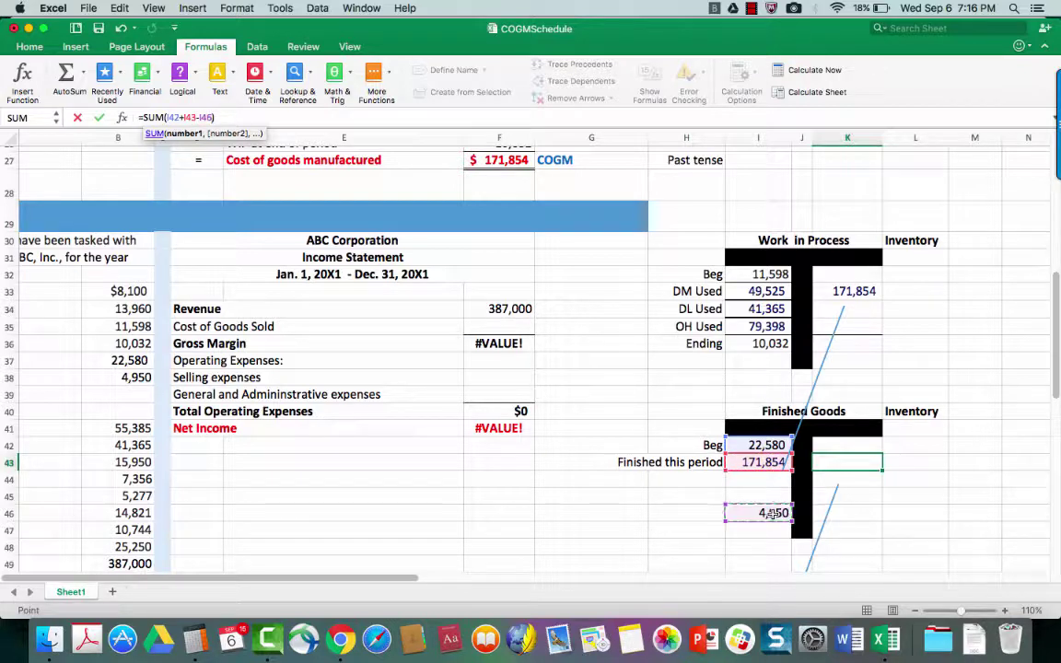
key(Return)
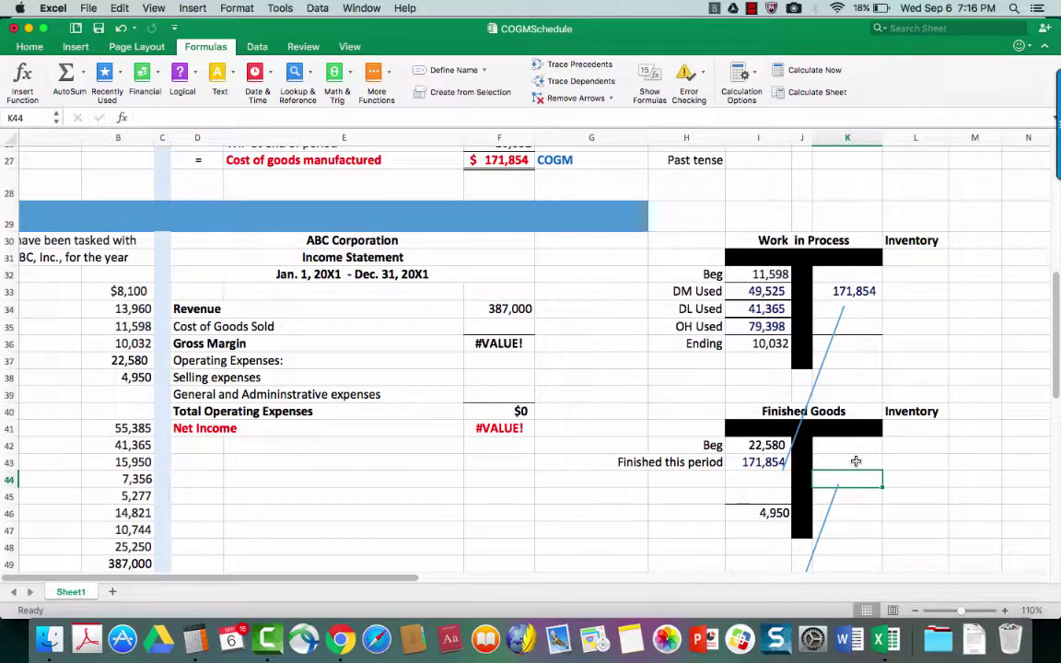
click(855, 460)
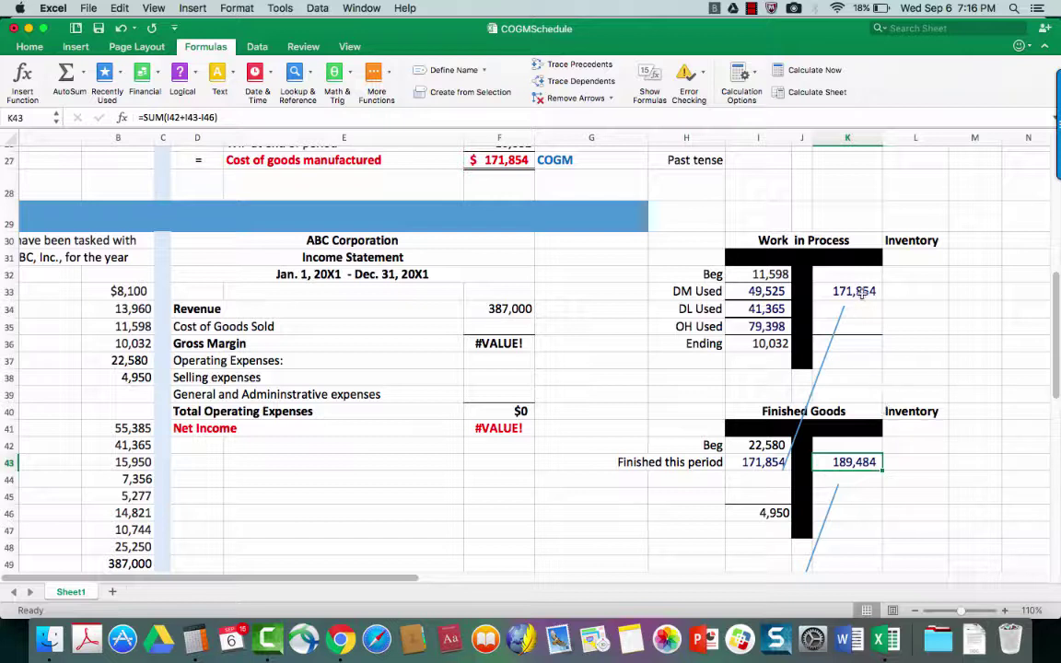
click(770, 445)
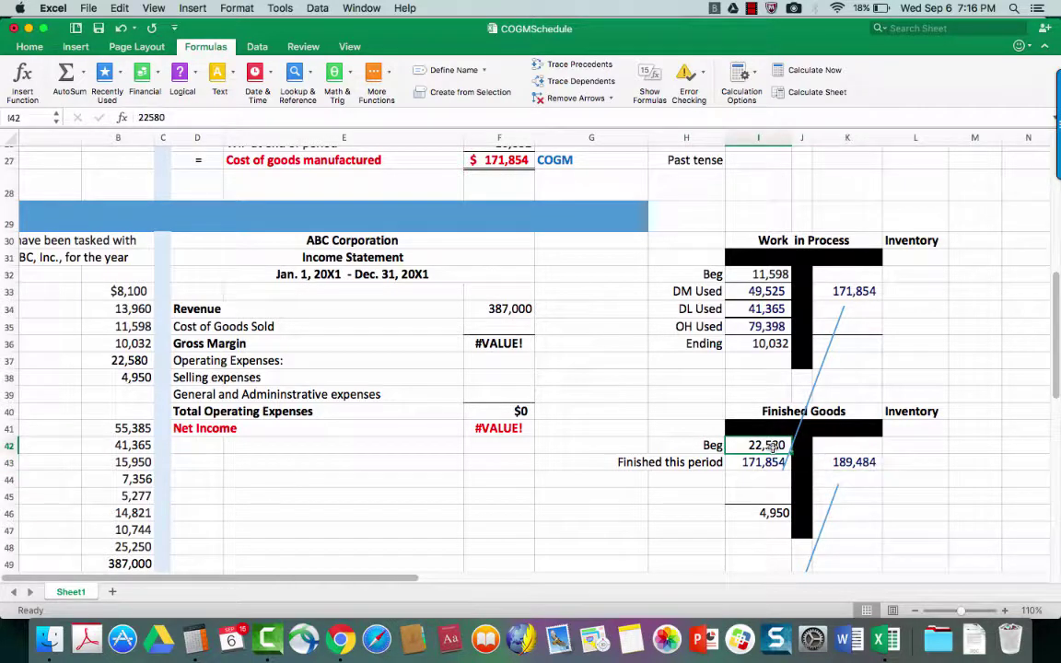
key(Down)
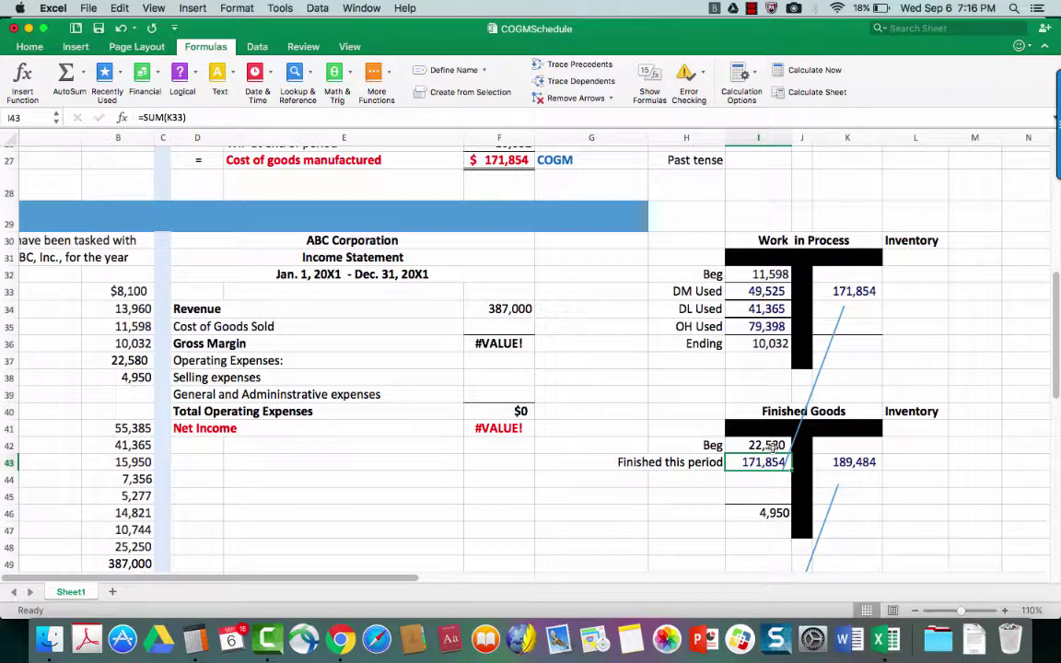
key(Down)
key(Down)
key(Down)
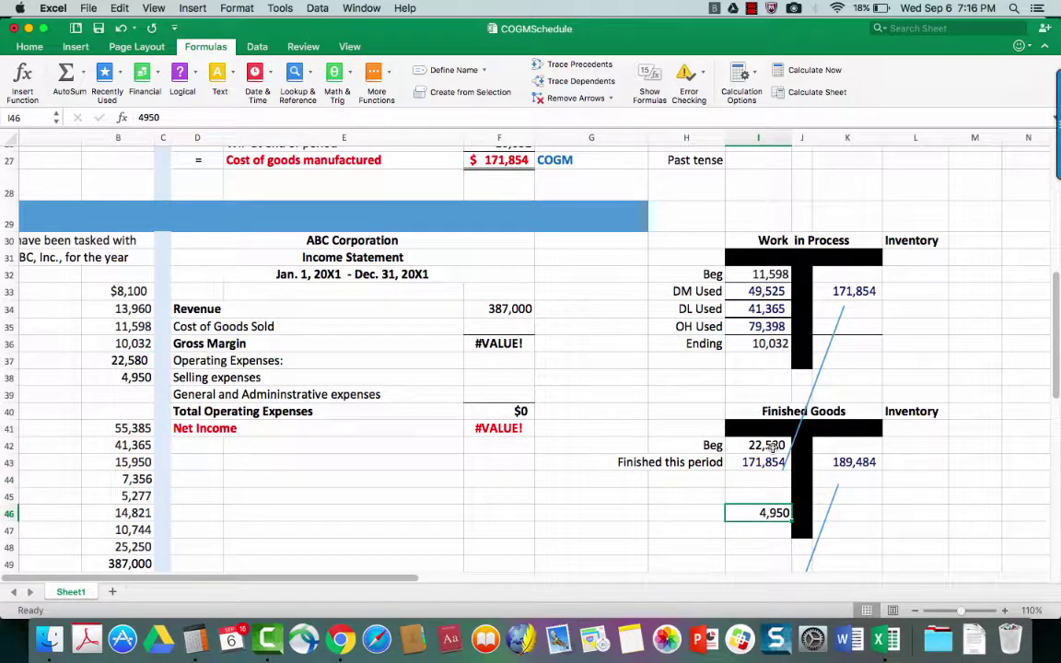
click(825, 462)
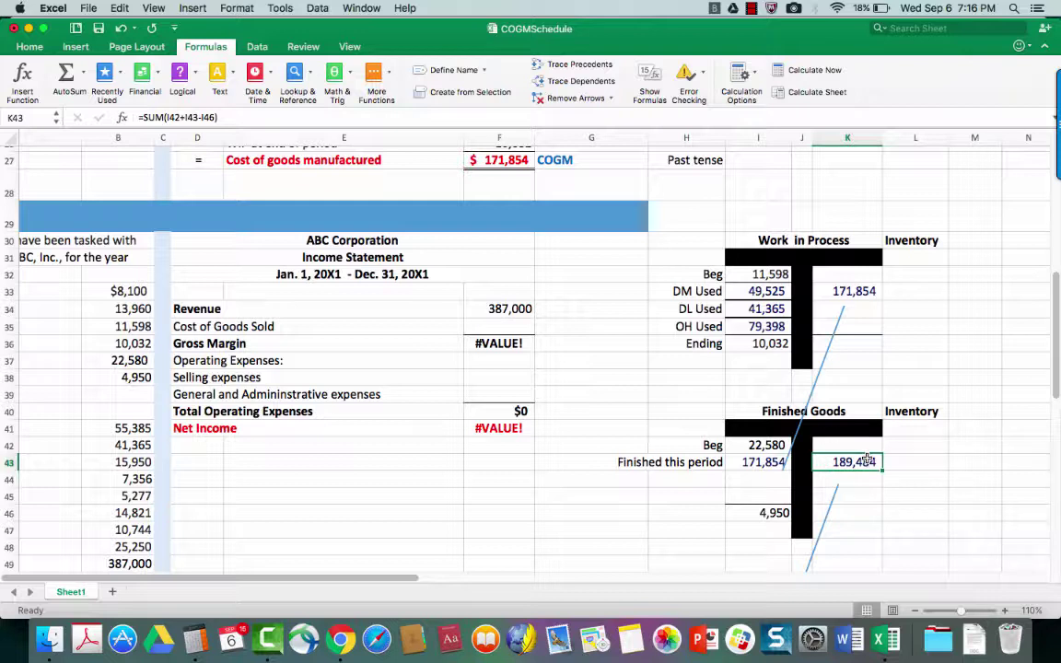
click(819, 287)
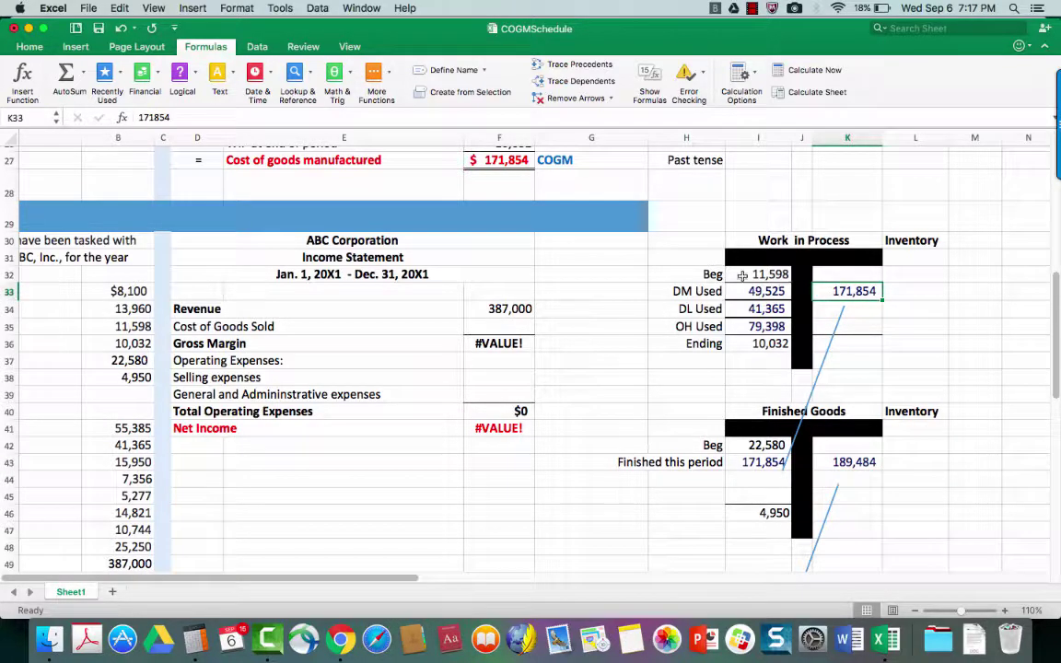
drag(745, 274, 751, 343)
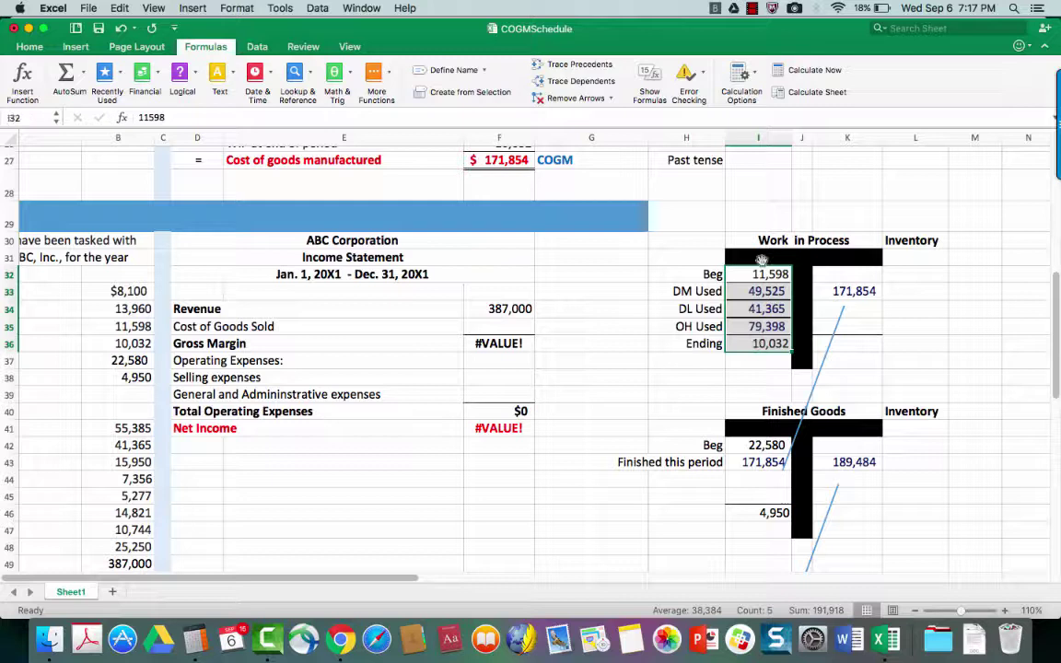
click(838, 290)
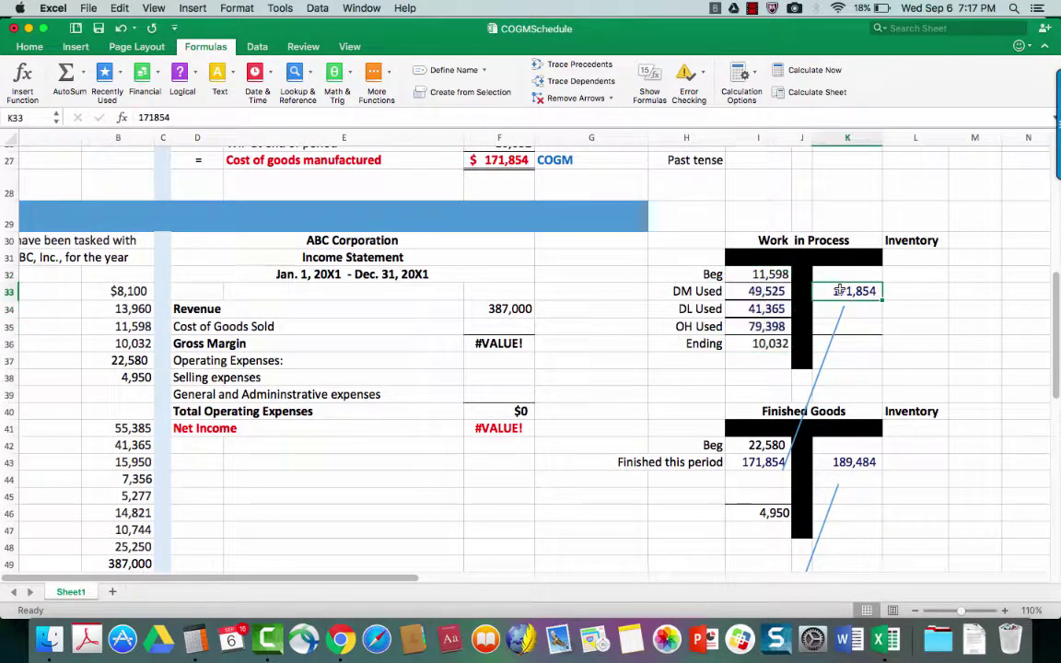
click(753, 462)
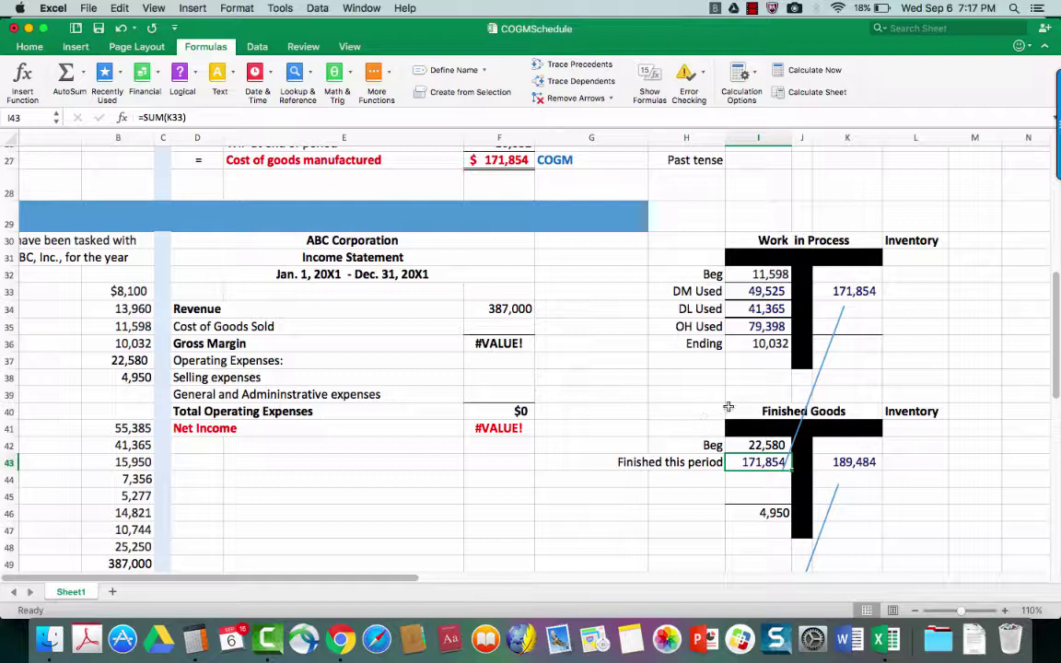
drag(742, 443, 751, 470)
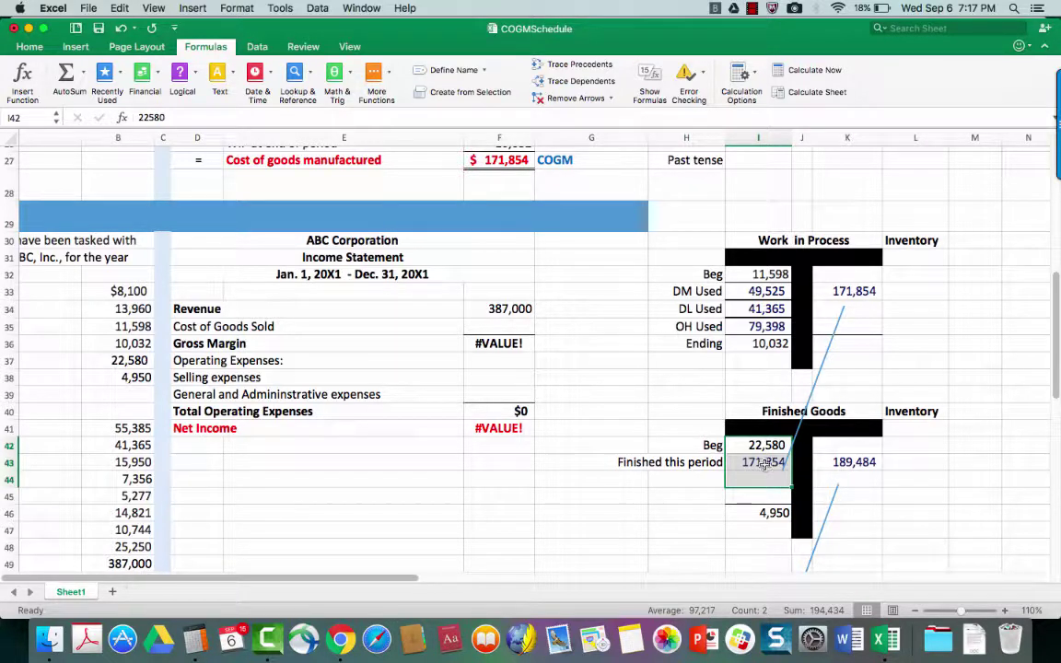
click(853, 461)
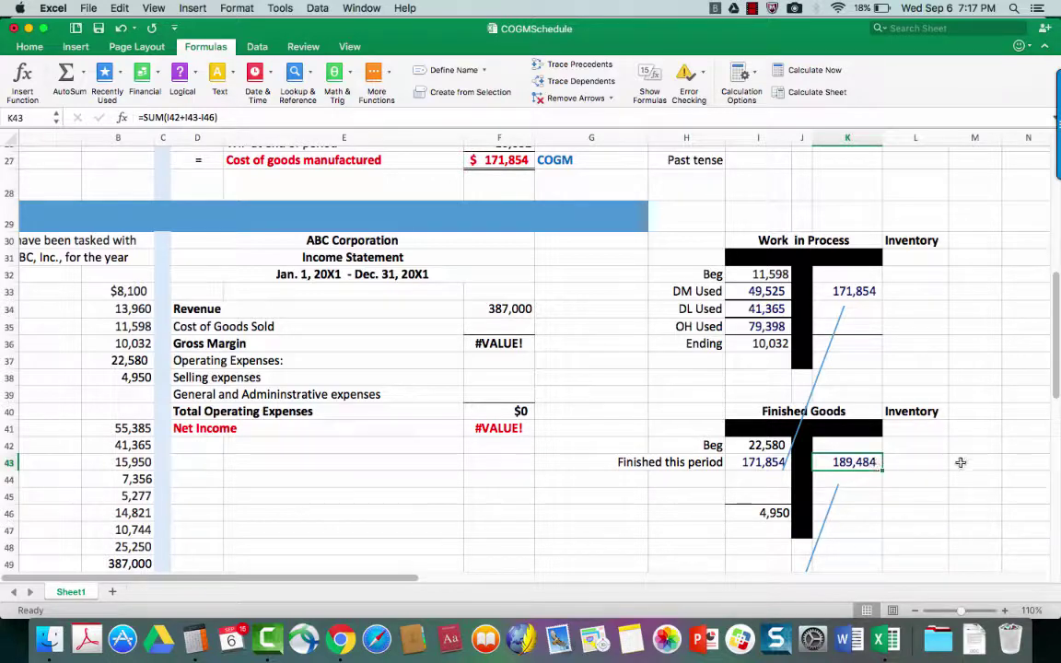
Copy the 189,484 formula from K43 into the Cost of Goods Sold cell I52.
scroll(970, 475, down, 3)
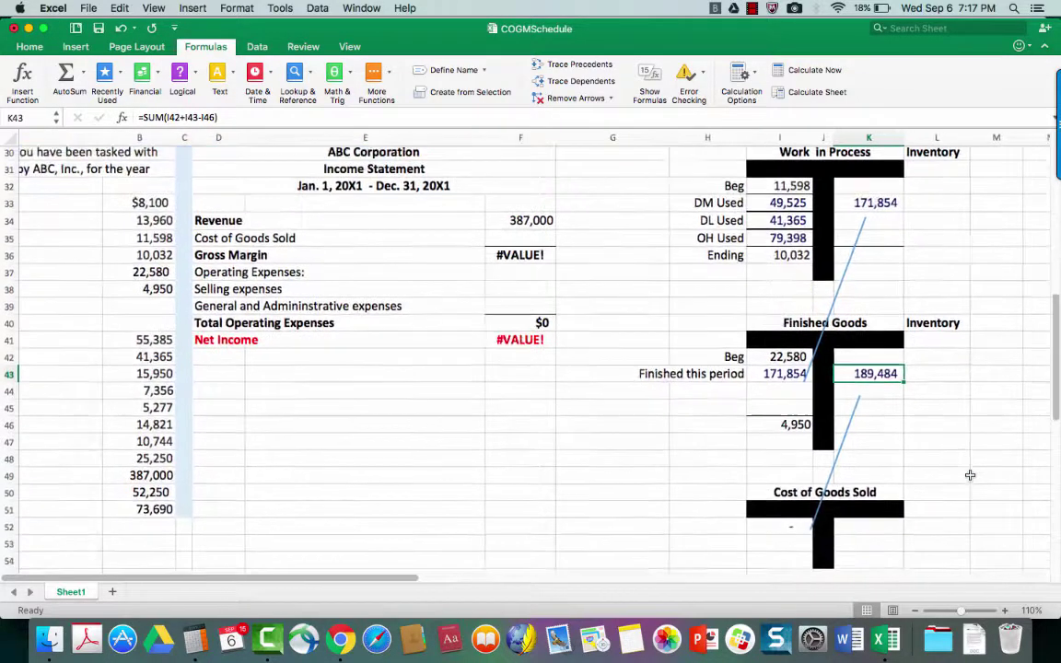
scroll(970, 475, down, 4)
click(790, 467)
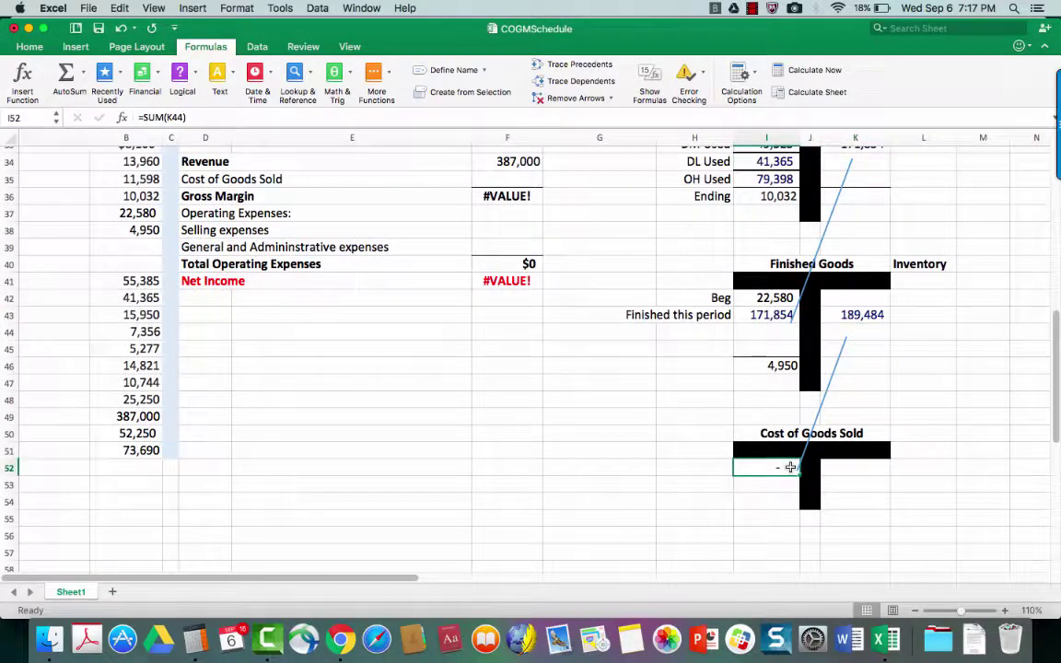
click(865, 315)
key(super+c)
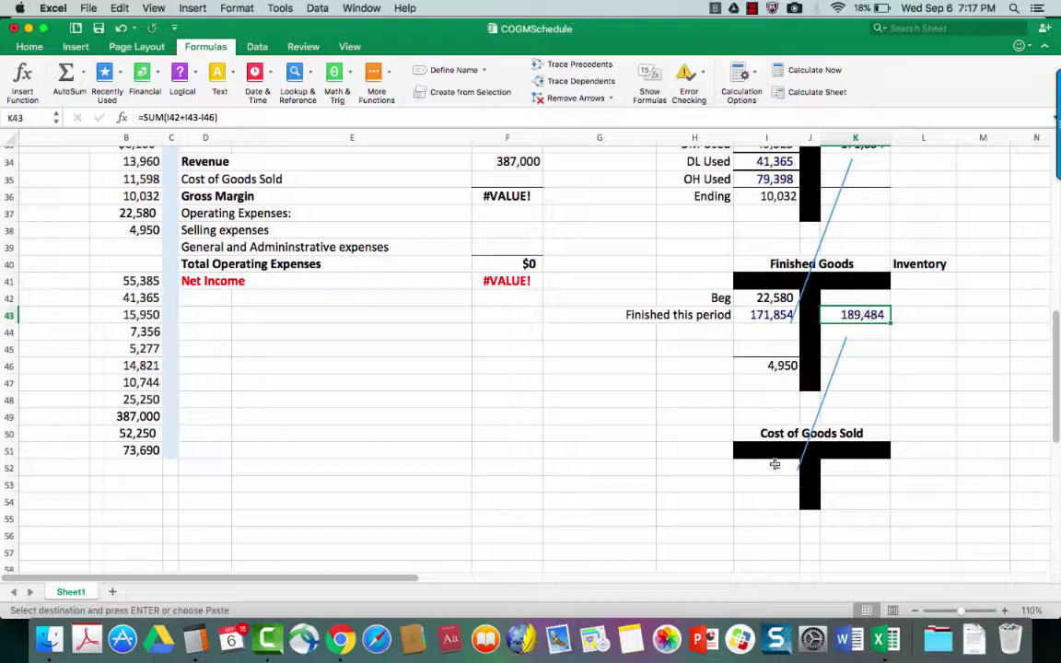
click(772, 466)
key(super+v)
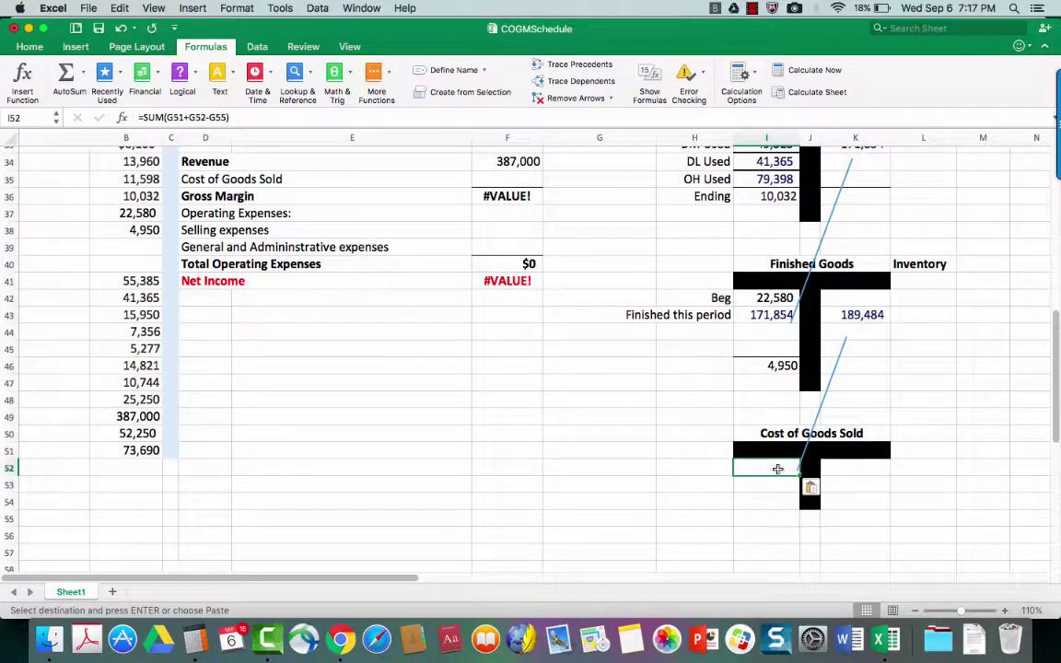
key(Escape)
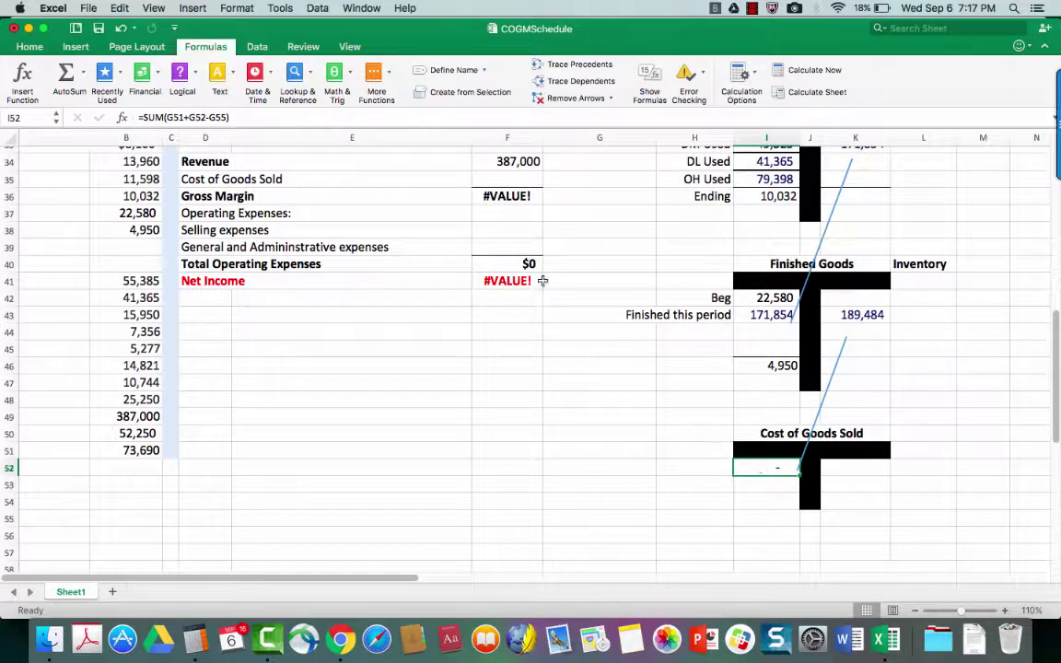
Delete the wrongly shifted pasted formula so I52 is empty.
drag(230, 117, 104, 108)
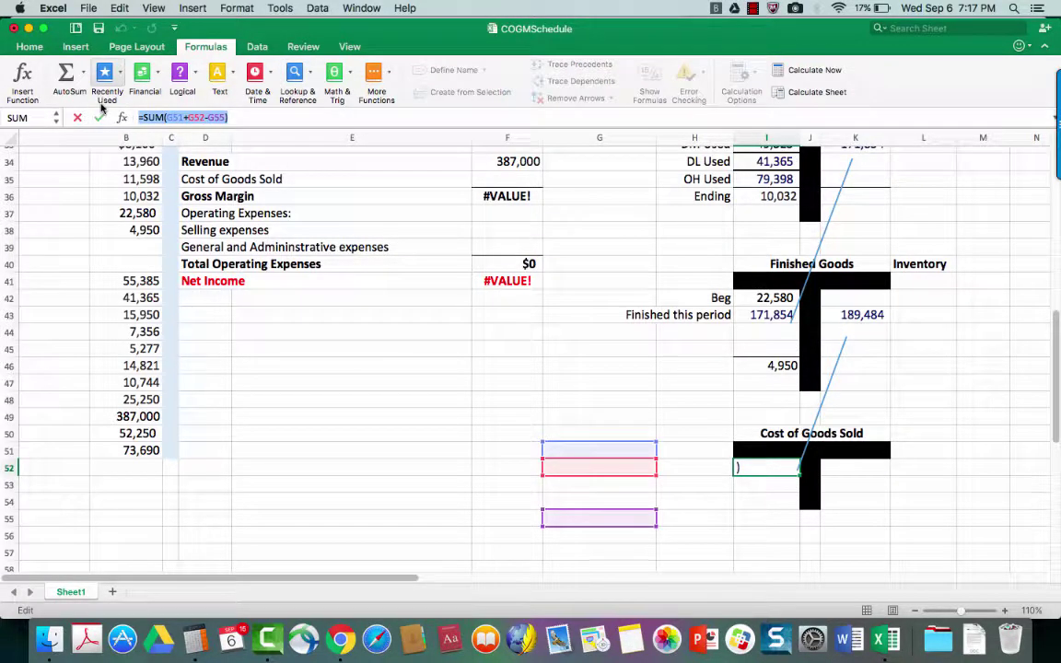
key(BackSpace)
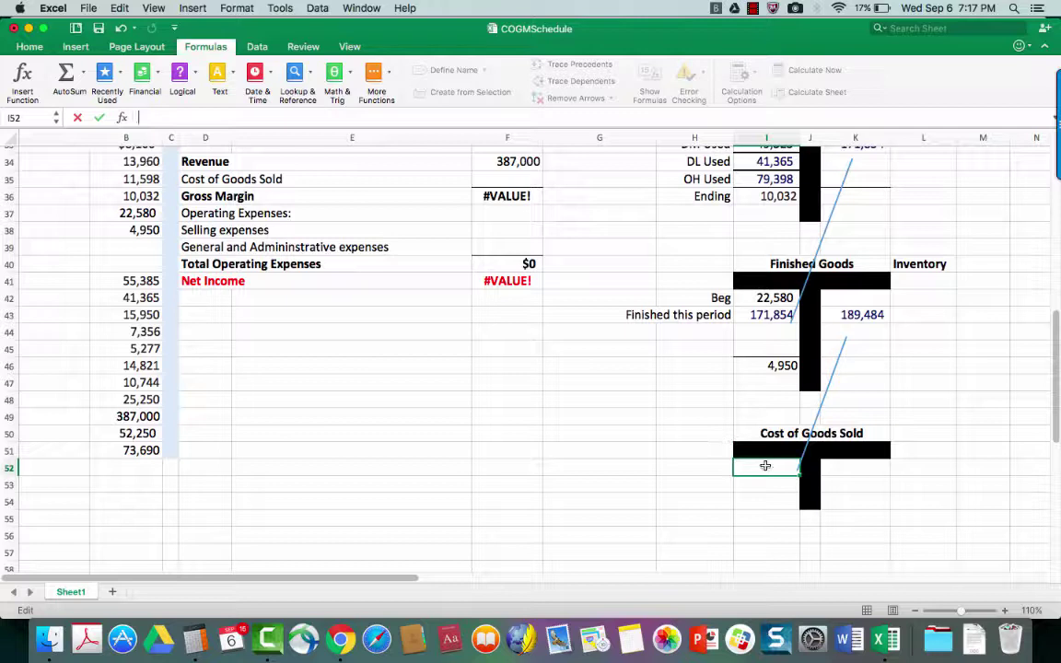
click(765, 466)
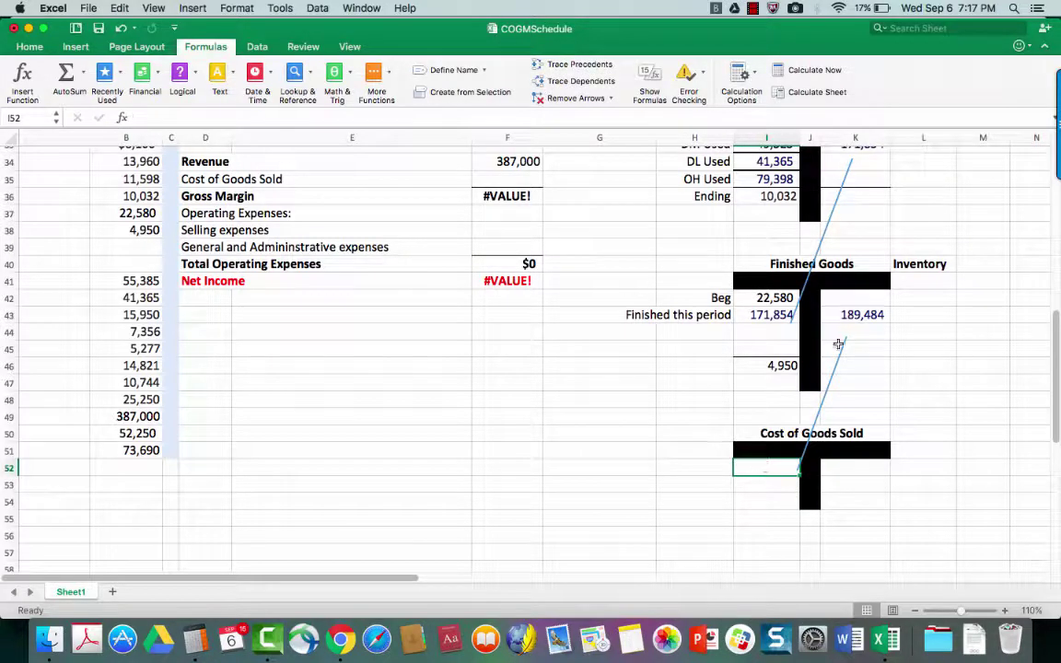
Enter =SUM(K43) in I52 so Cost of Goods Sold shows 189,484.
click(66, 73)
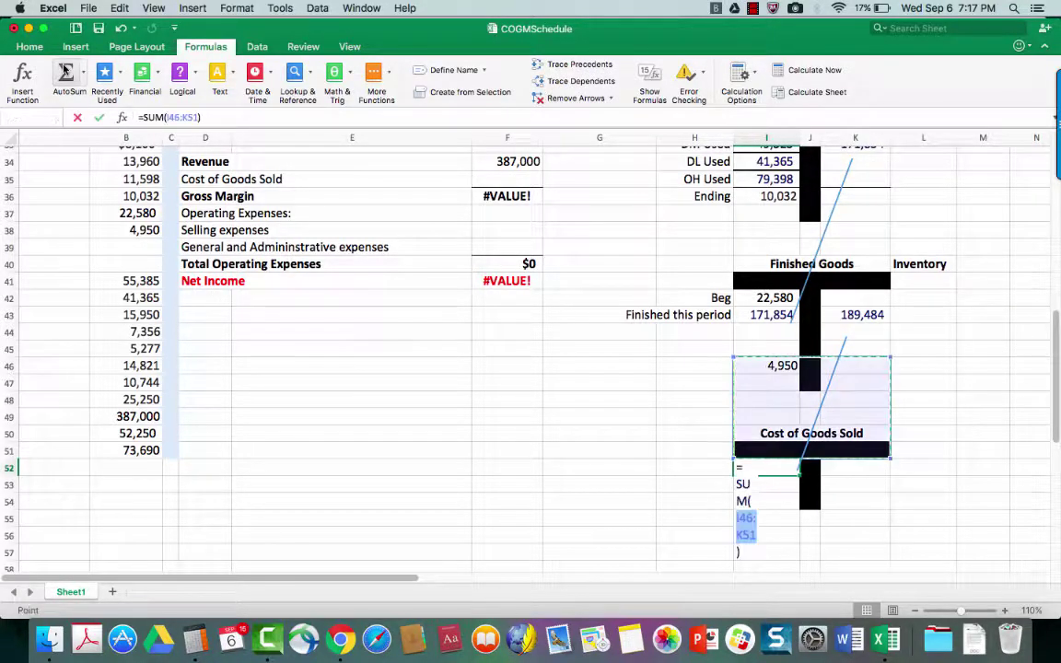
click(854, 314)
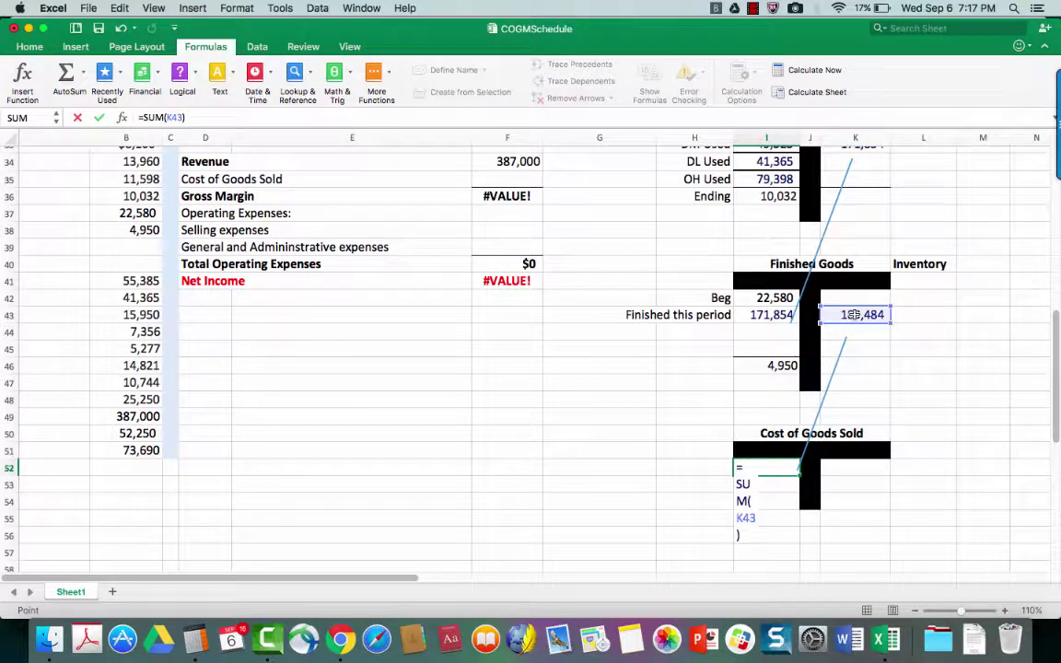
key(Return)
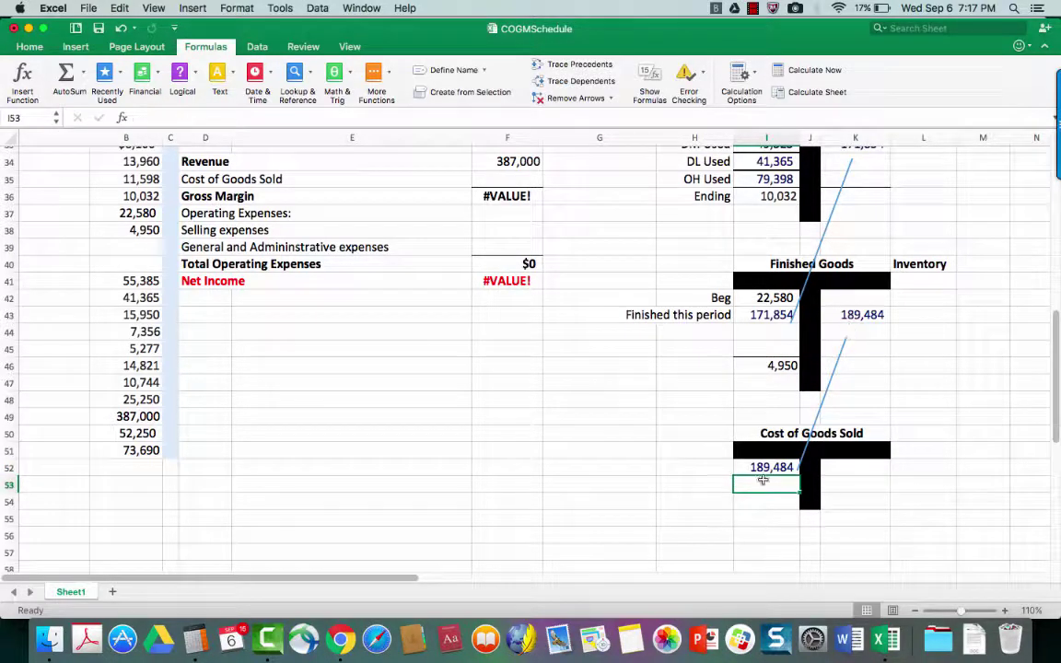
click(744, 467)
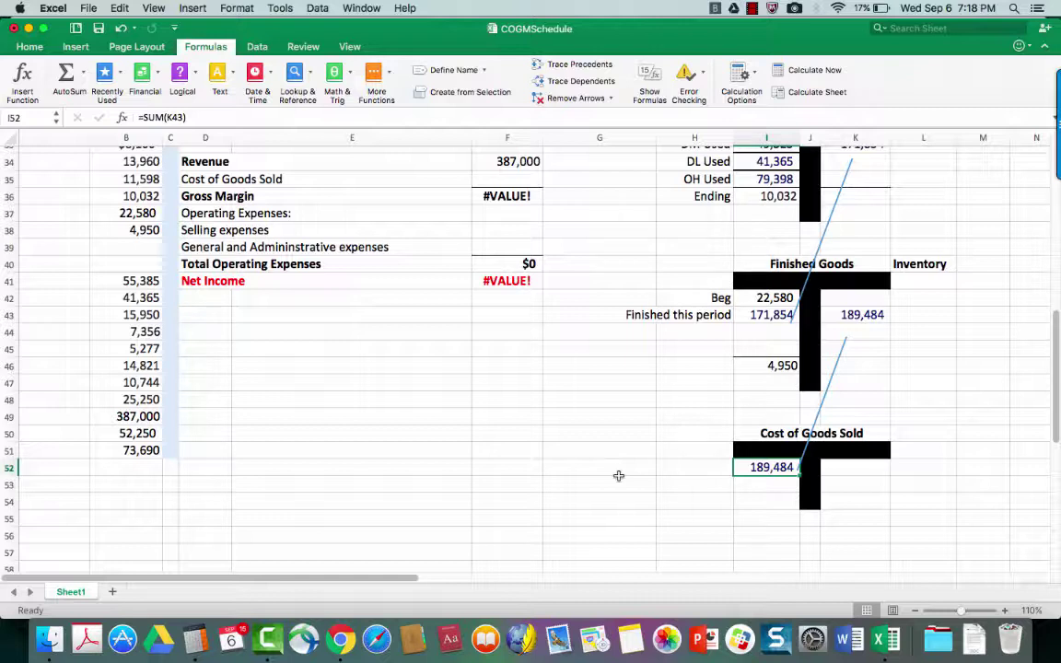
click(762, 433)
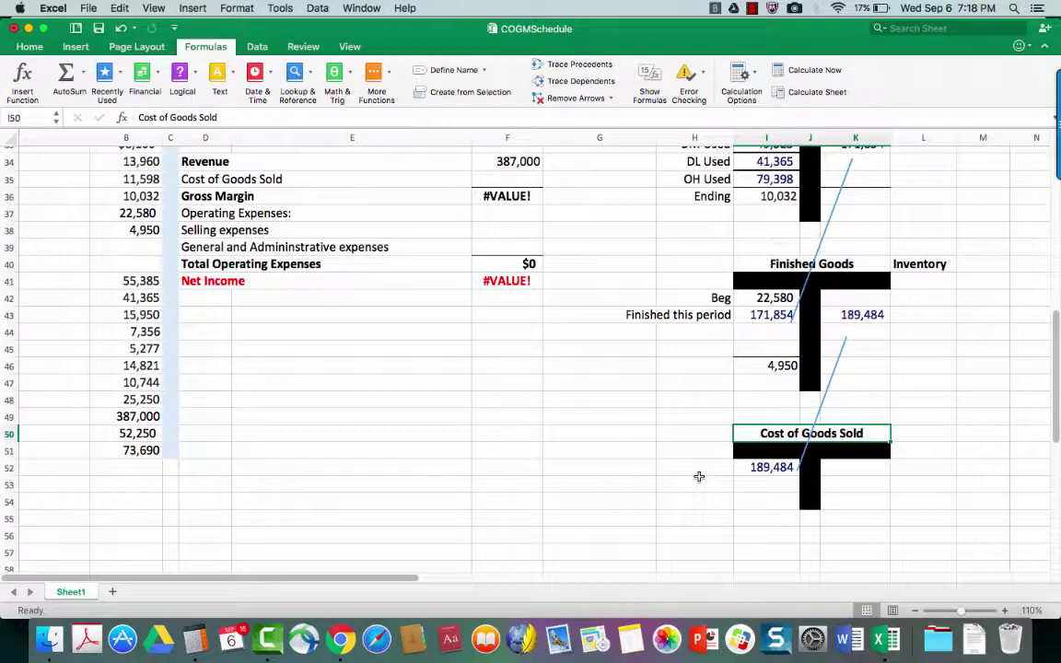
click(742, 467)
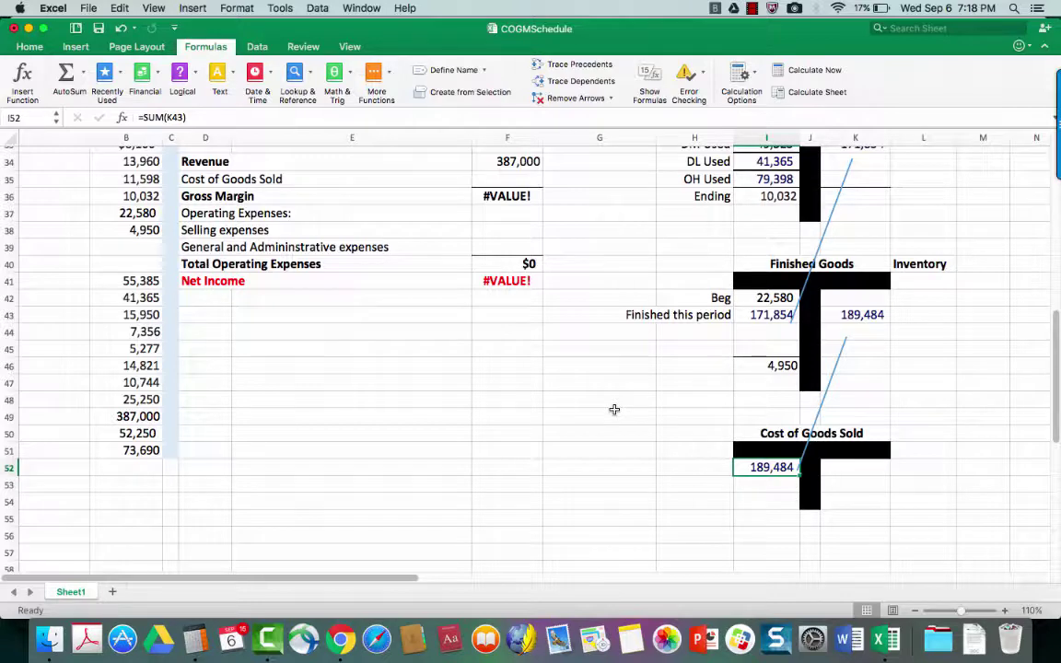
scroll(614, 409, up, 2)
scroll(614, 409, up, 2)
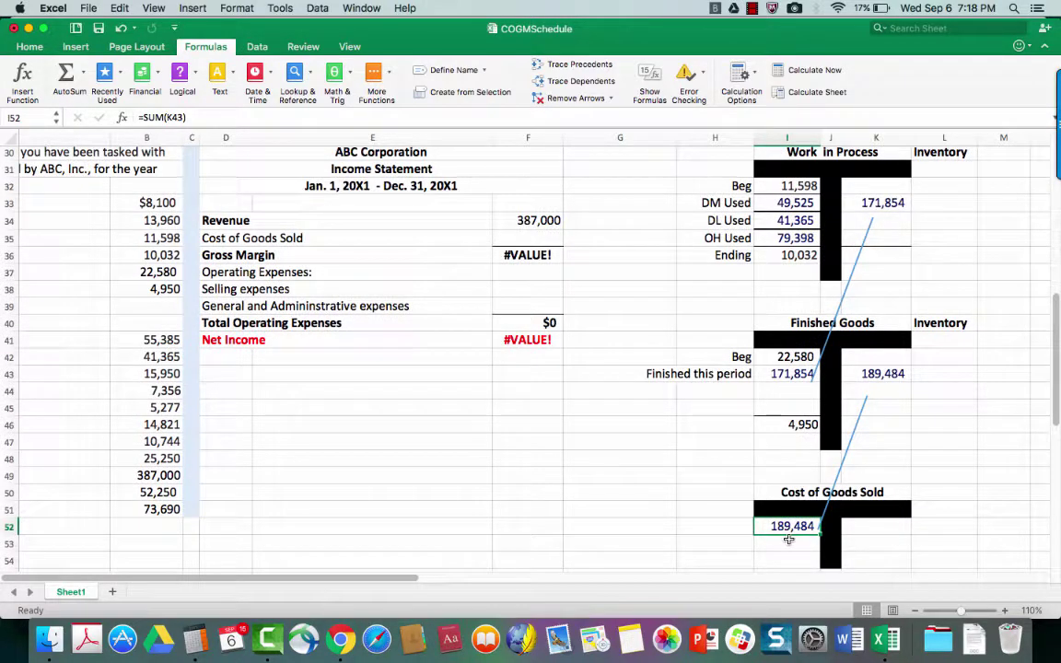
Enter 189,484 as Cost of Goods Sold in F35 and verify the $197,516 Gross Margin.
click(541, 239)
text(1)
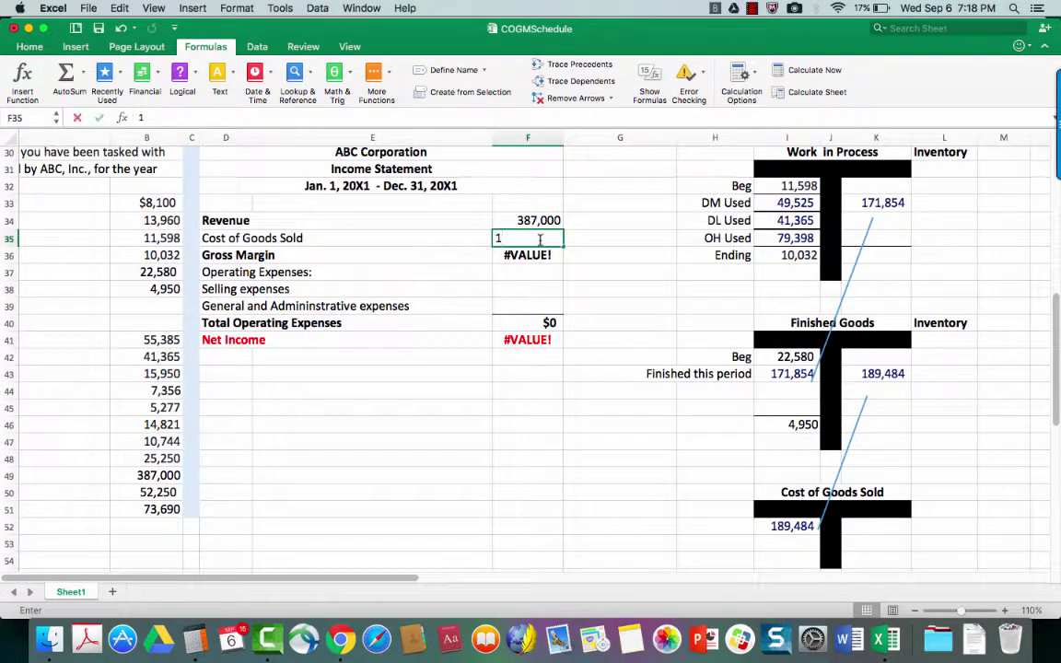
text(89,484)
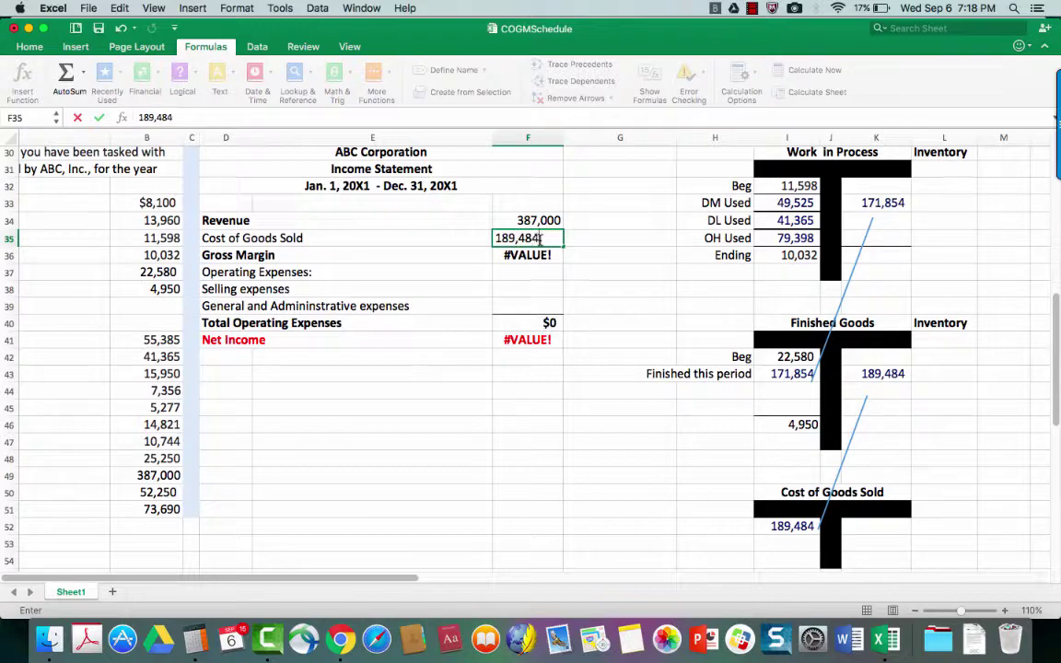
key(Return)
click(540, 220)
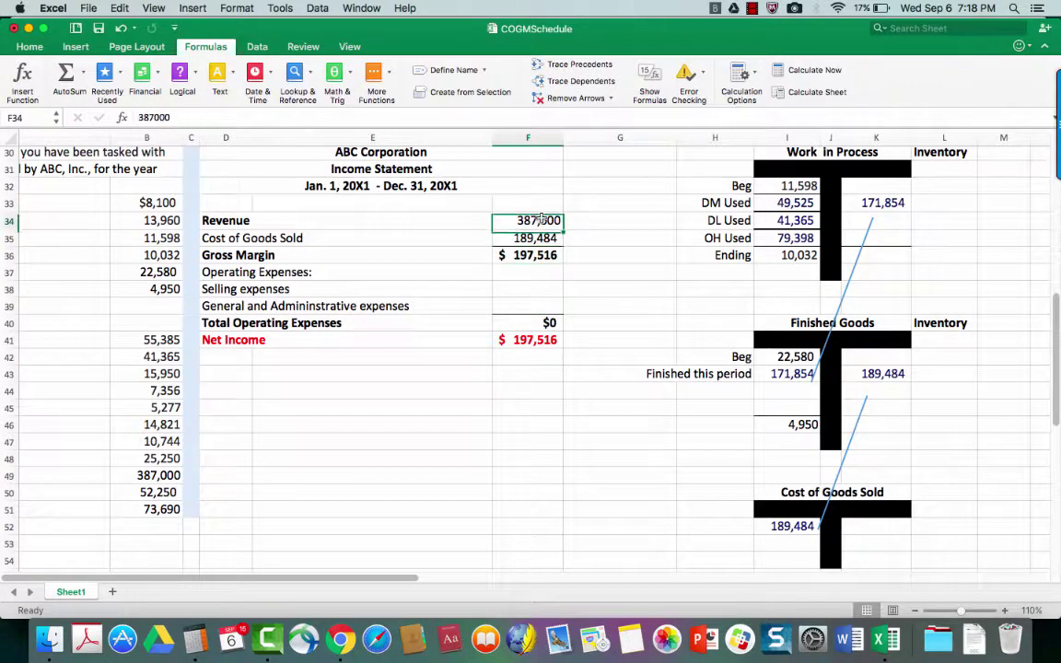
key(Down)
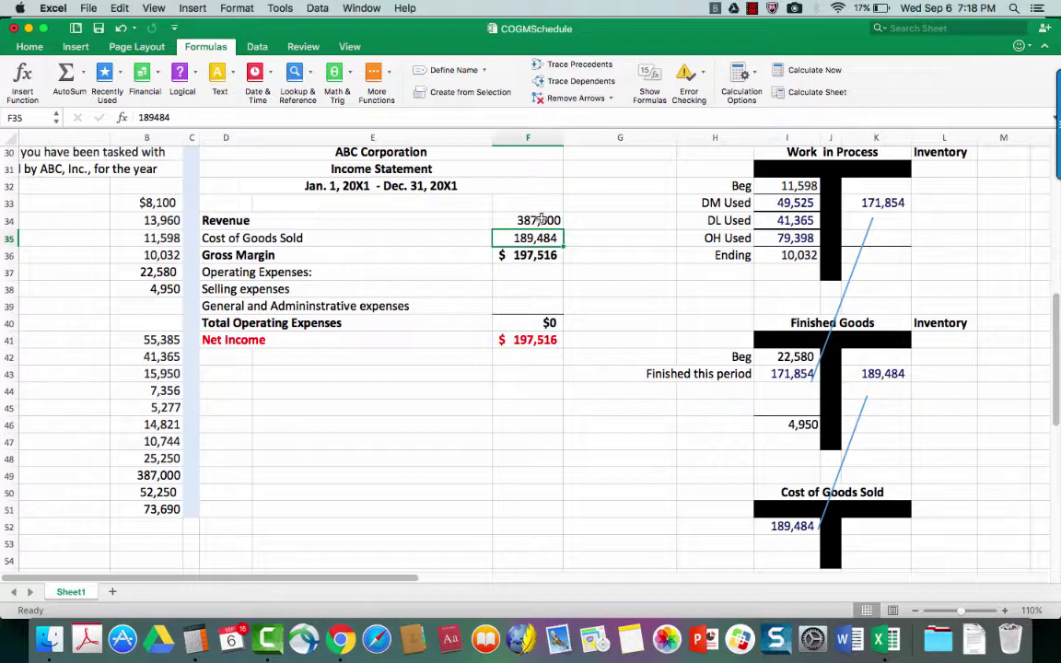
key(Down)
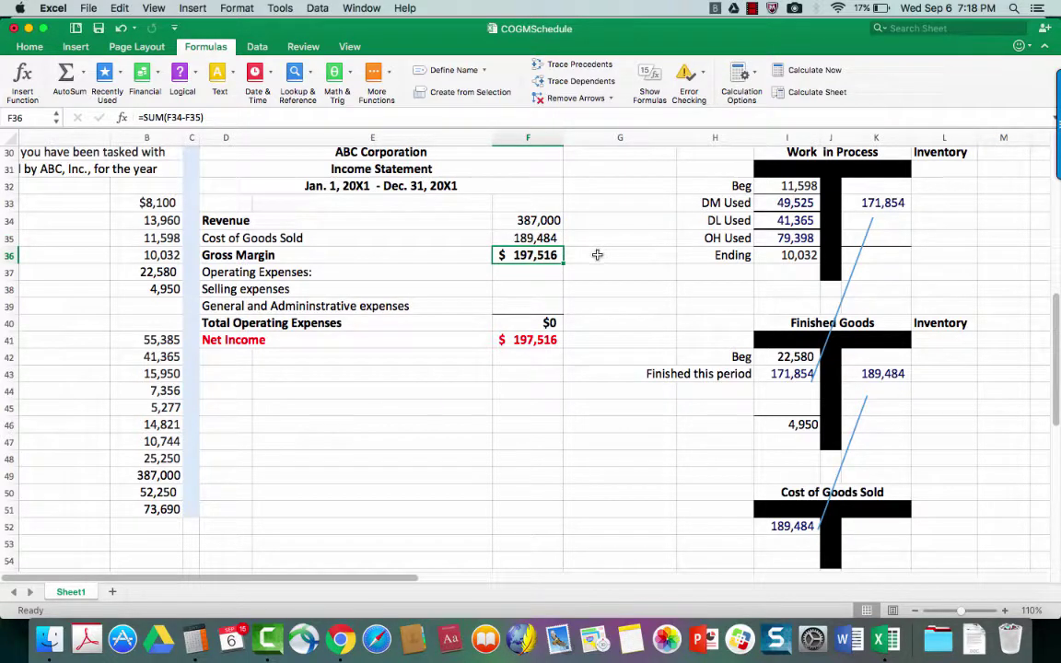
Add the note 'Gross Profit' in G36 and bring the source data list into view.
click(597, 255)
text(G)
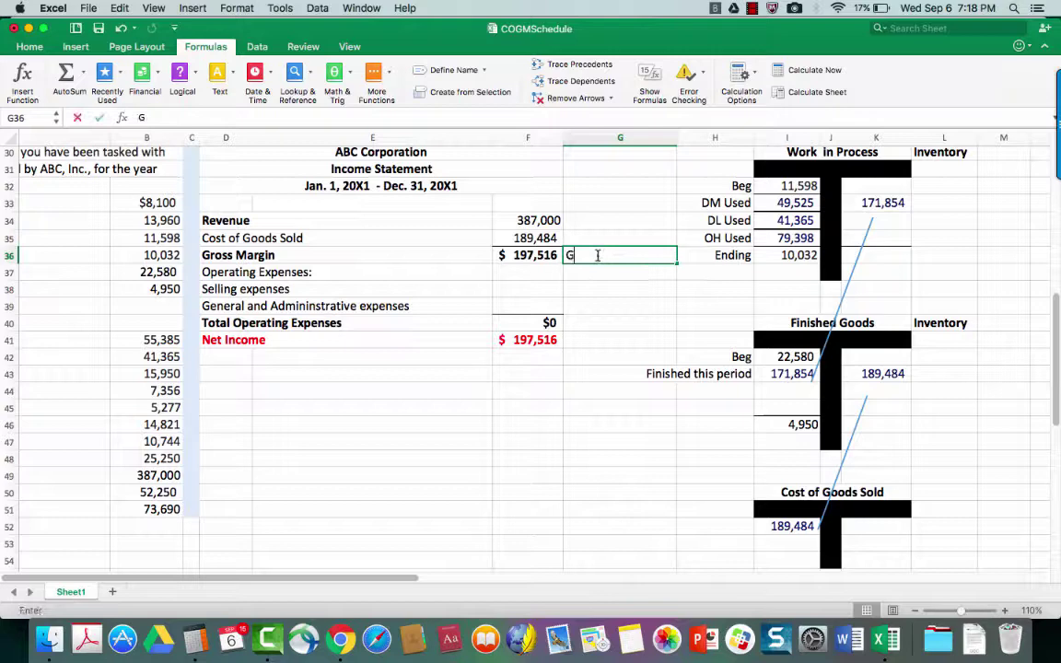
text(ross Prof)
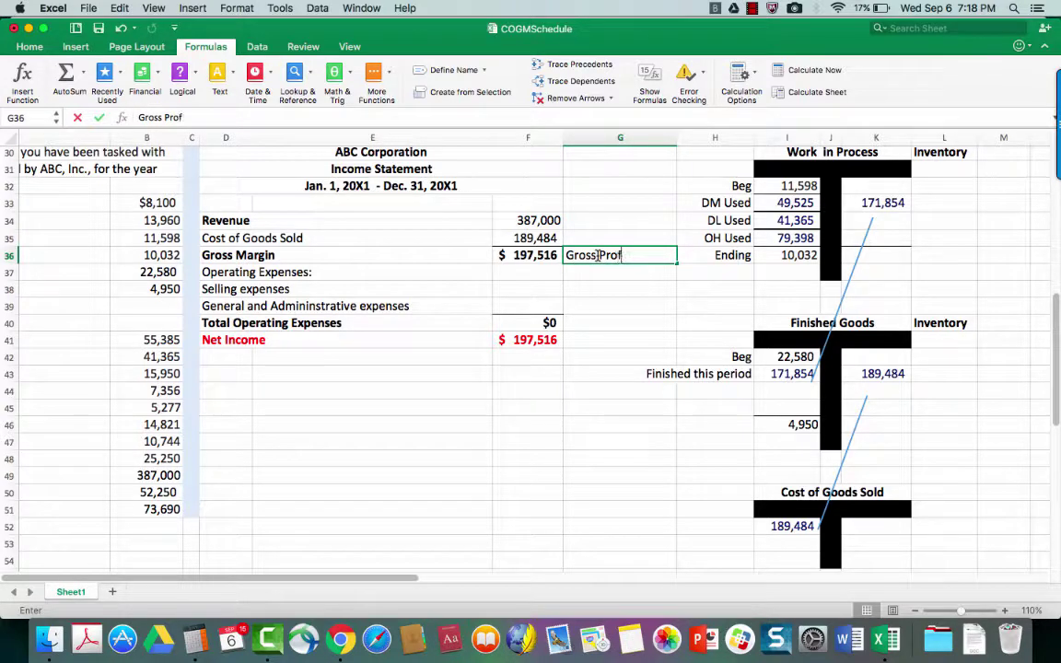
text(it)
key(Return)
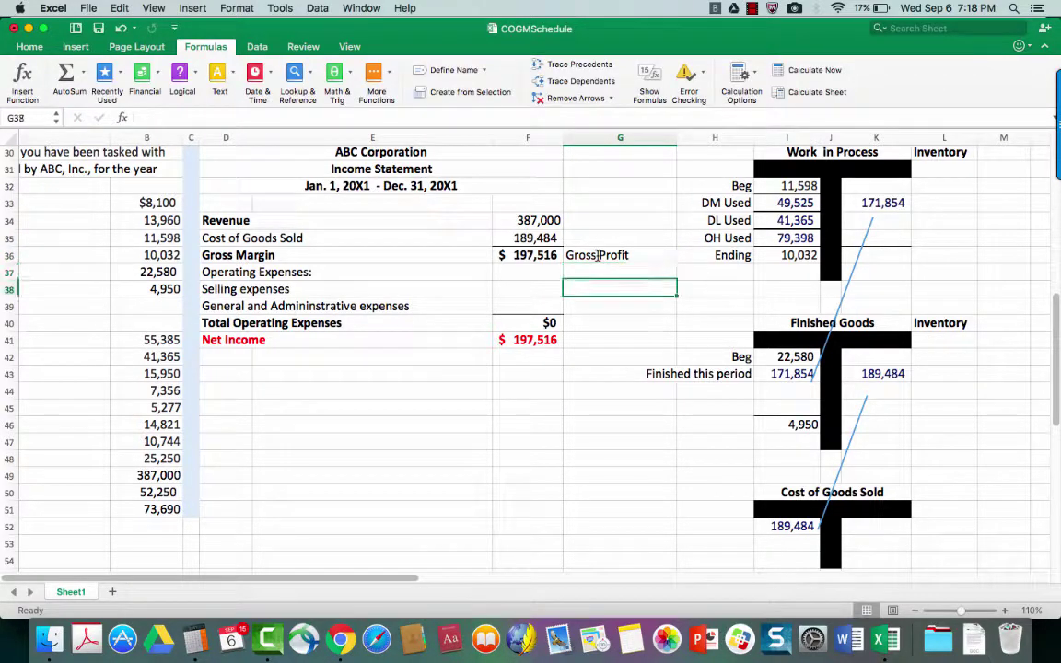
key(Down)
key(Left)
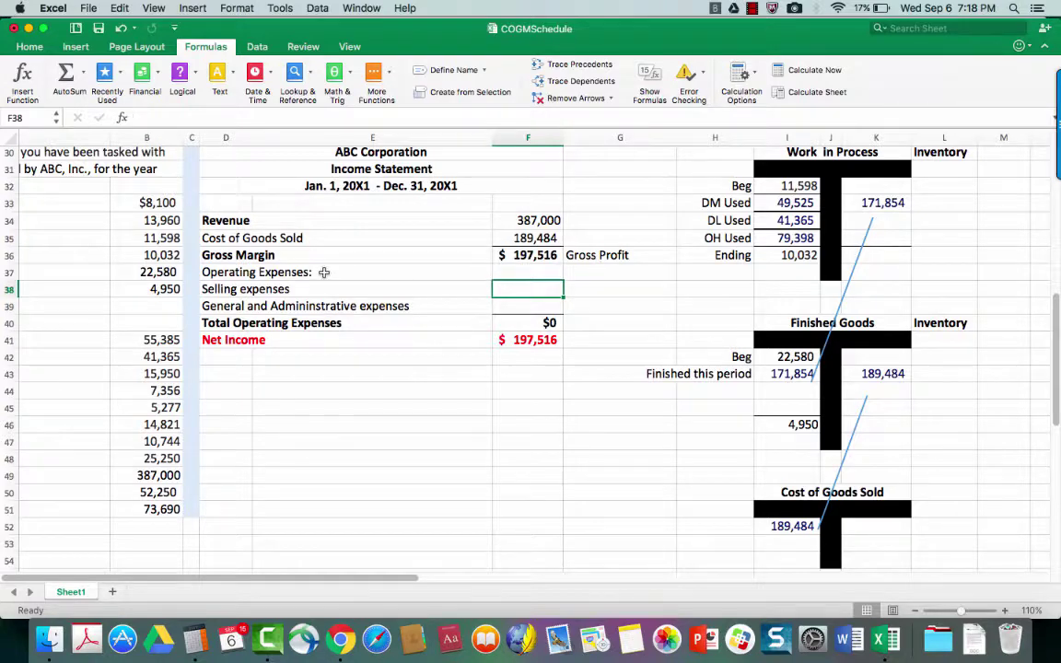
click(355, 272)
scroll(368, 274, left, 5)
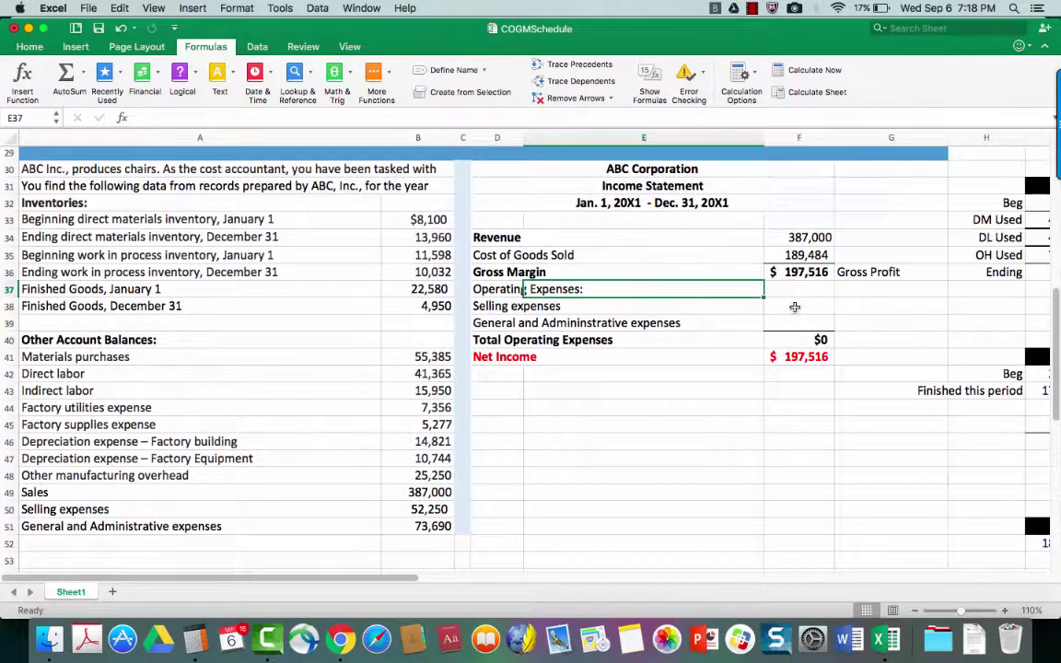
Copy the 52,250 Selling expenses value from B50 into F38.
click(794, 306)
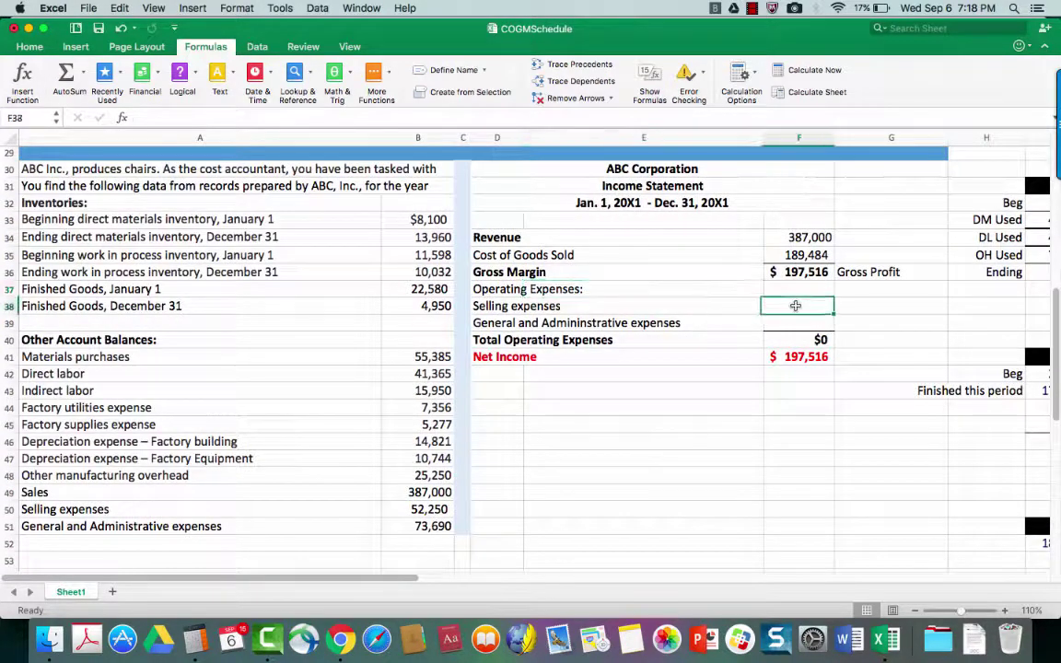
click(72, 512)
key(Right)
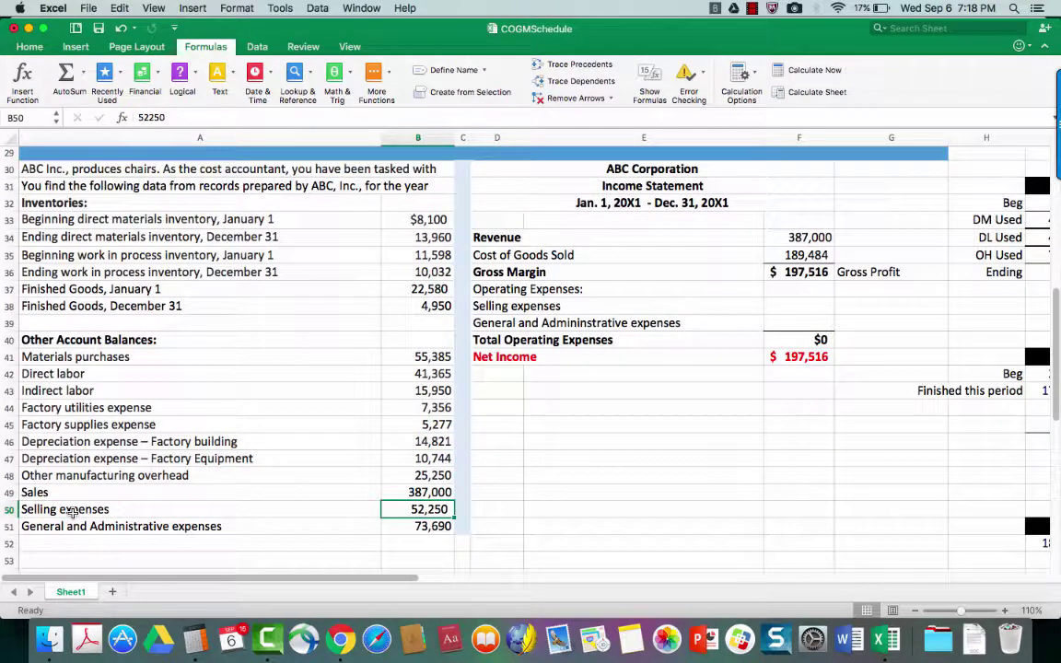
key(super+c)
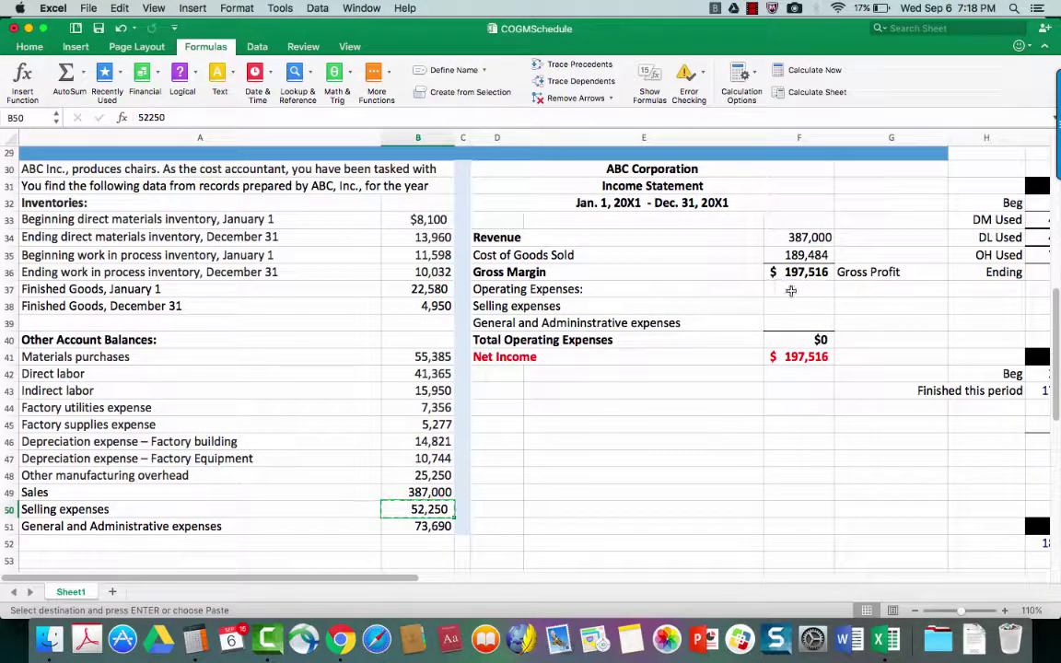
click(803, 306)
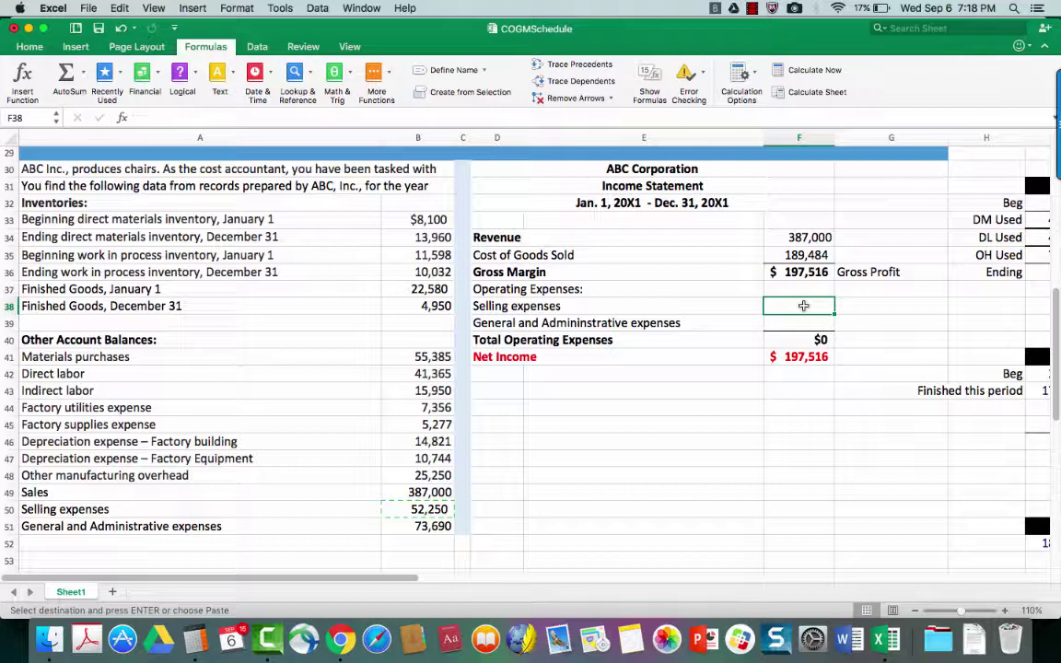
key(super+v)
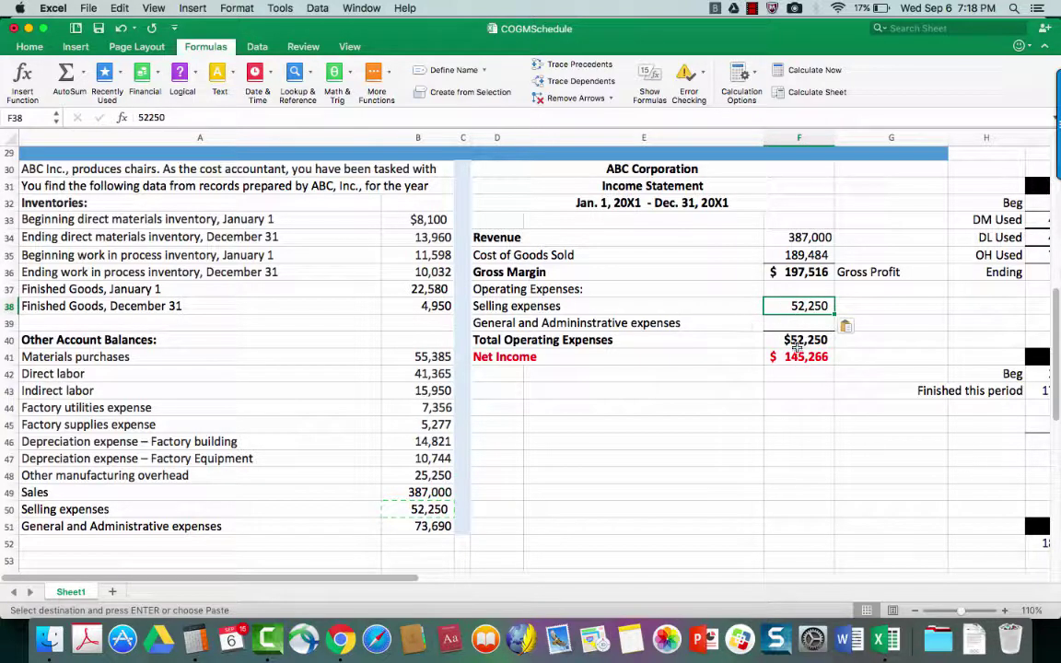
click(797, 344)
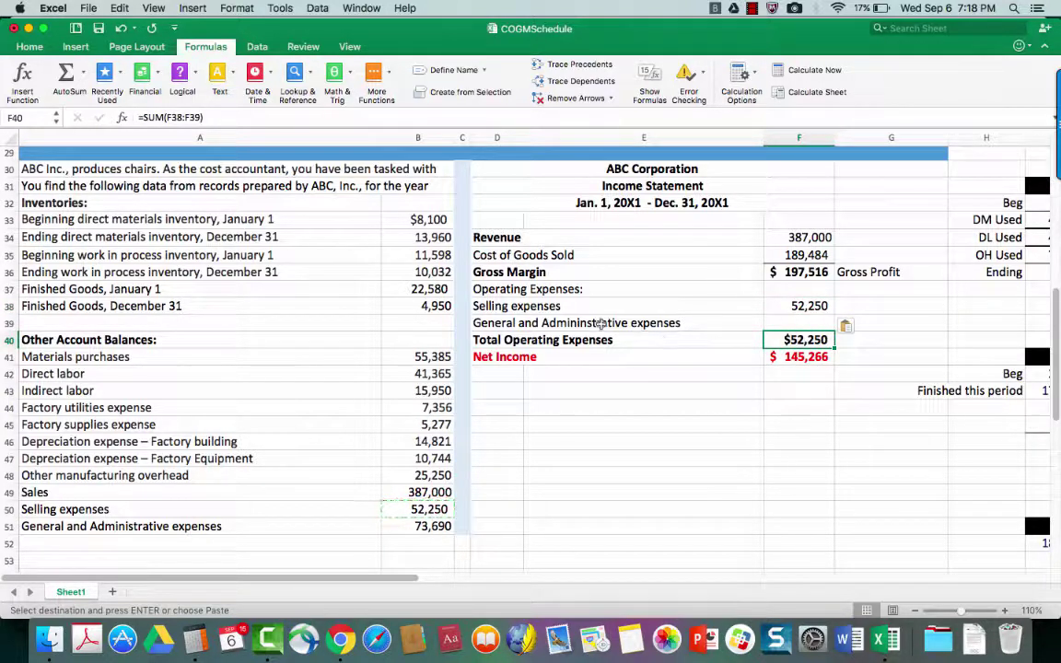
Copy the 73,690 General and Administrative value into F39 and check the total.
click(790, 322)
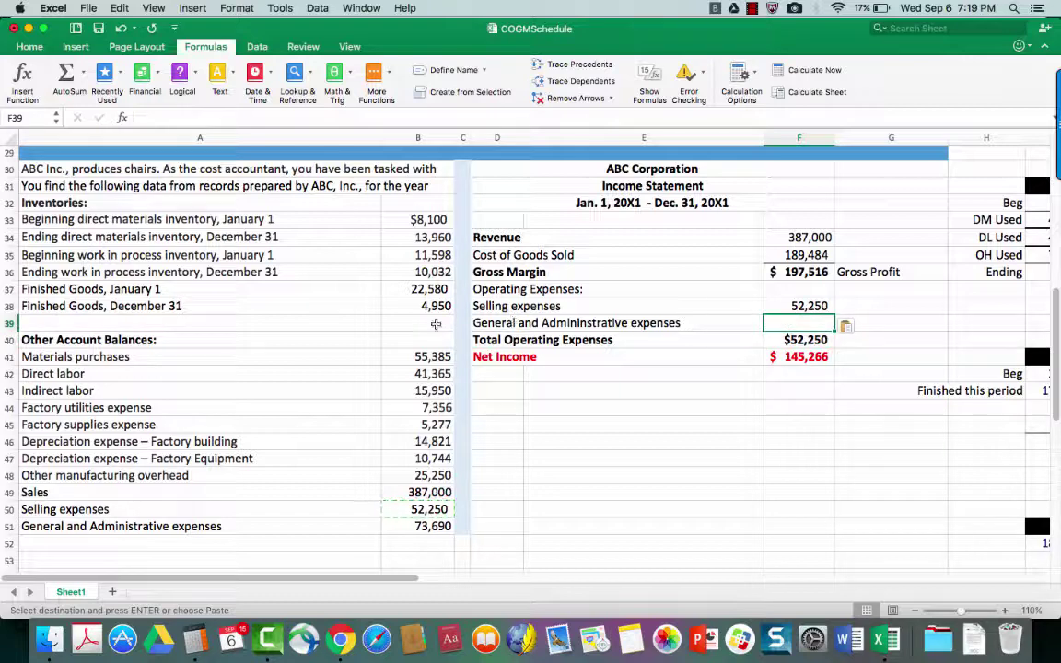
click(428, 527)
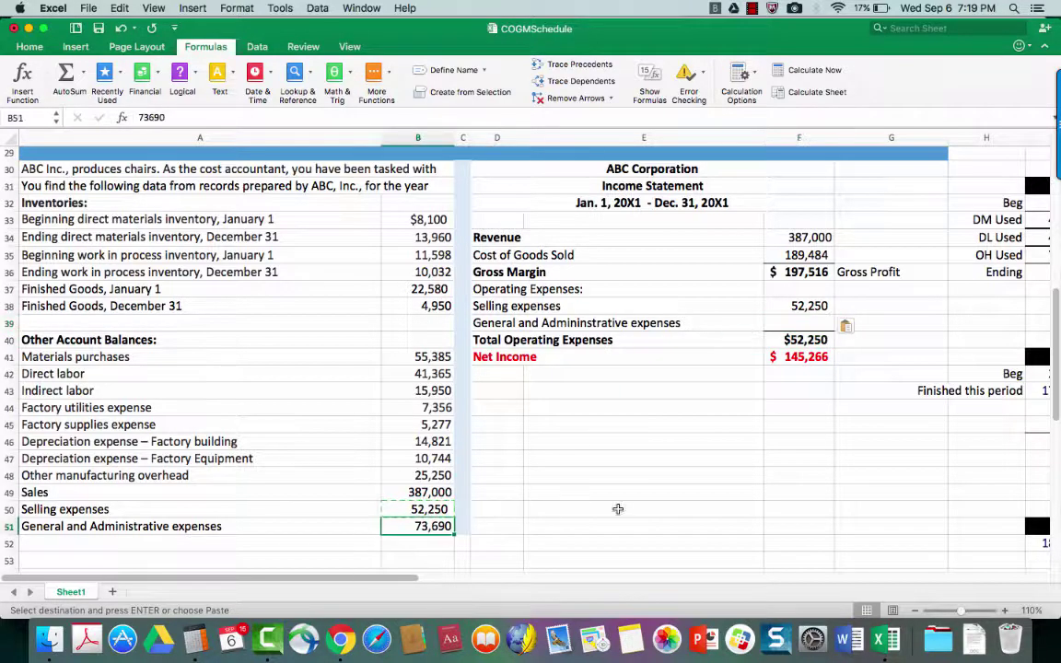
key(super+c)
click(793, 322)
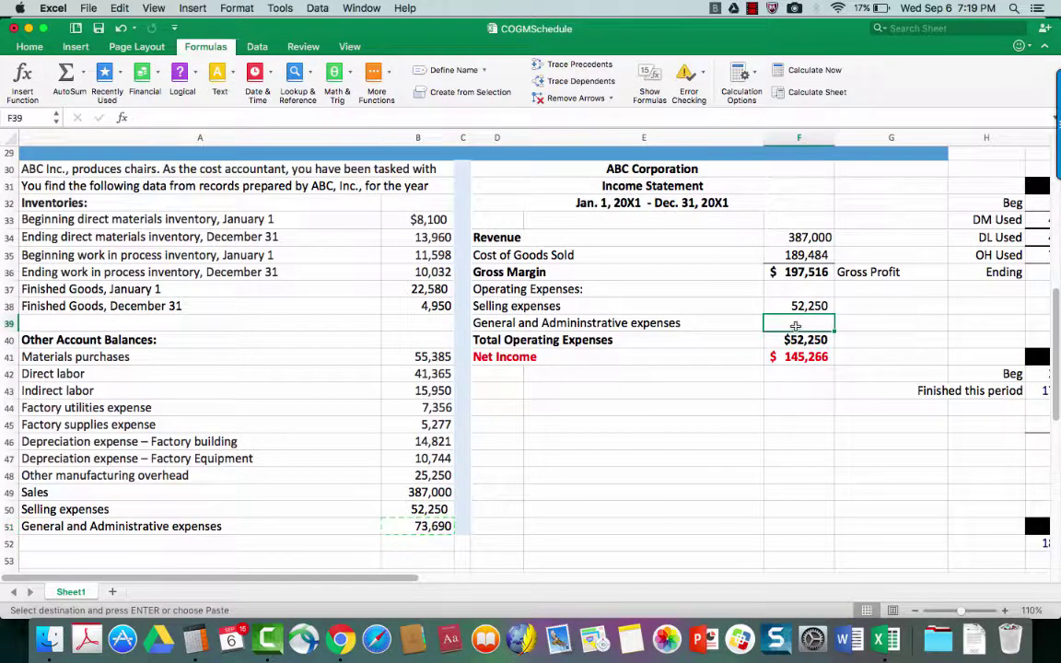
key(super+v)
click(652, 390)
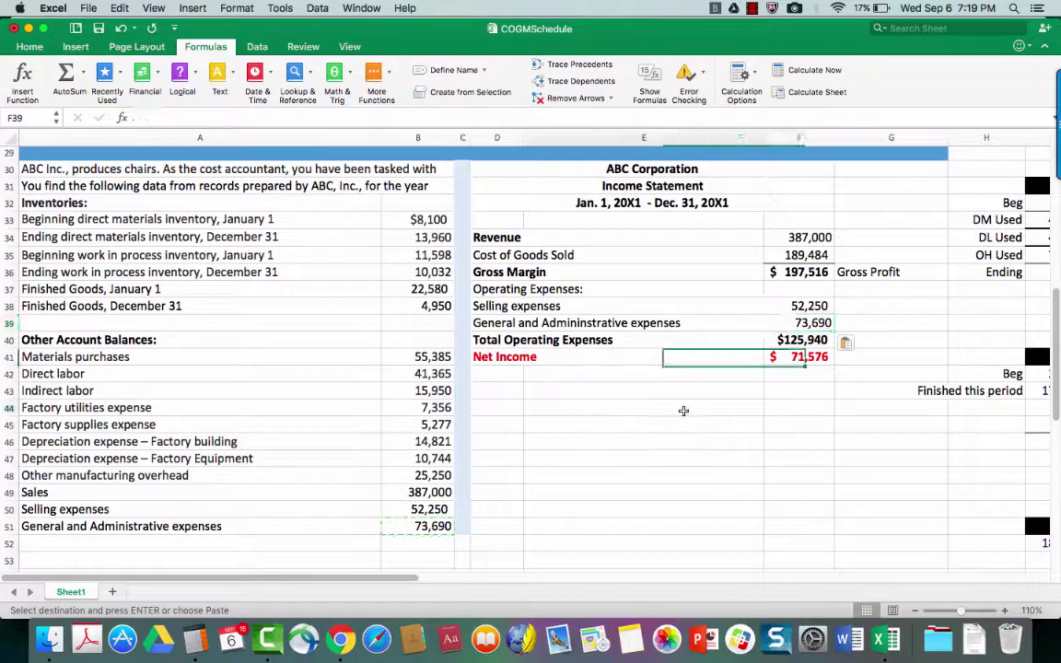
click(801, 340)
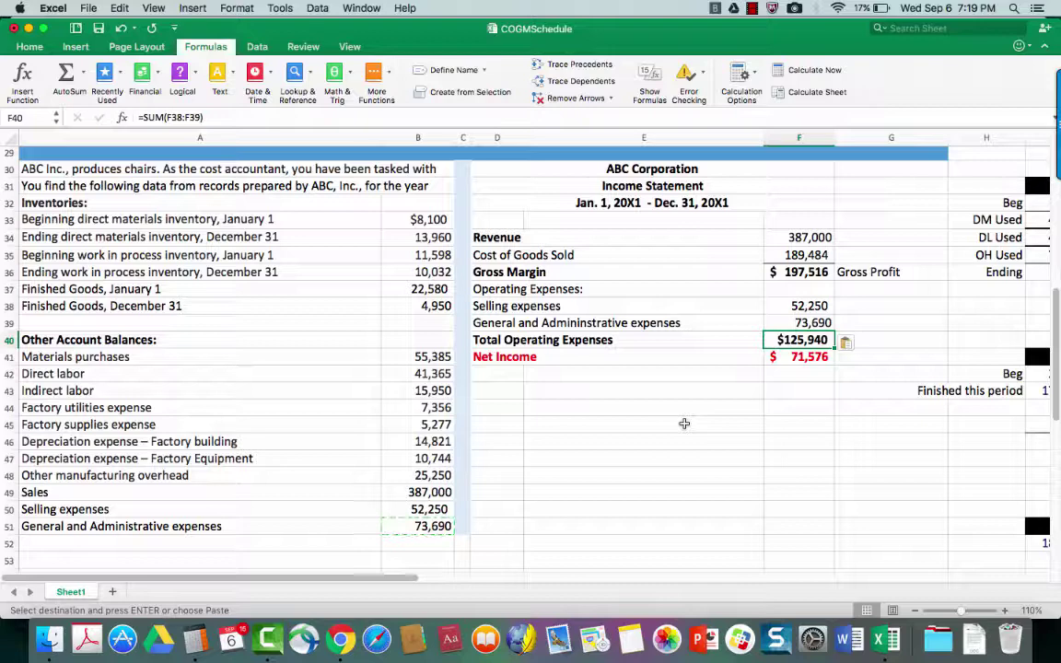
Verify Total Operating Expenses of $125,940 and Net Income of $71,576.
key(Down)
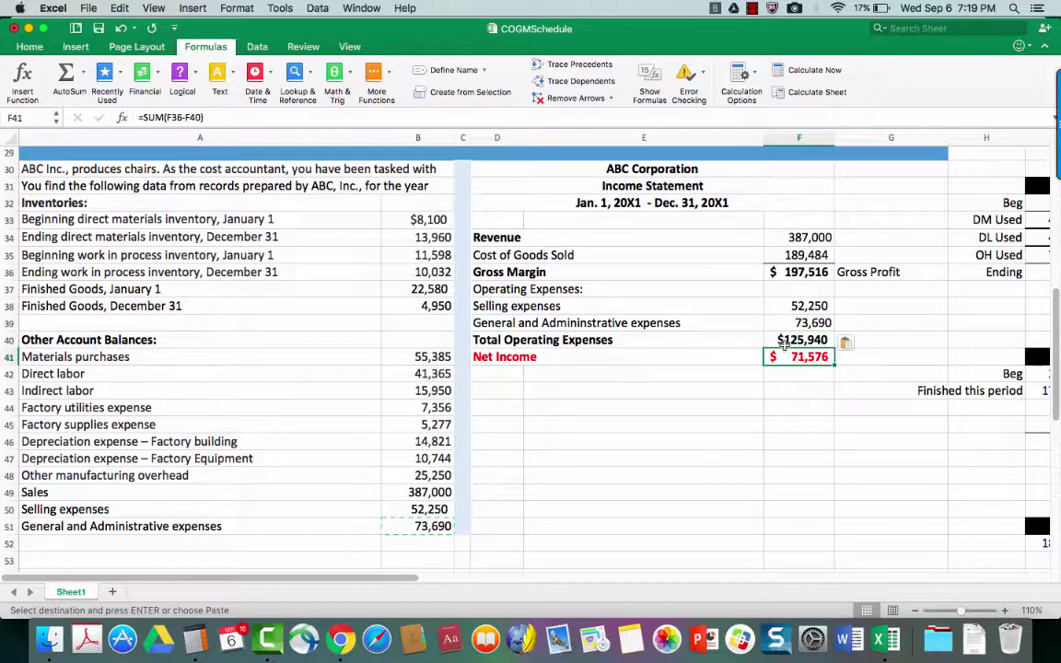
click(794, 272)
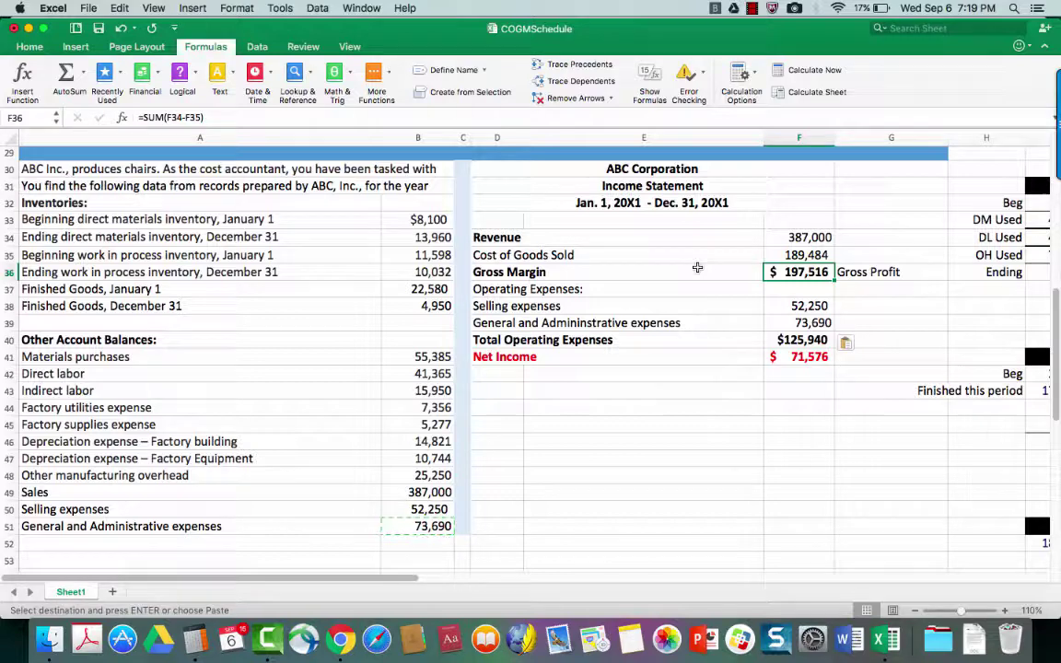
click(784, 327)
click(705, 434)
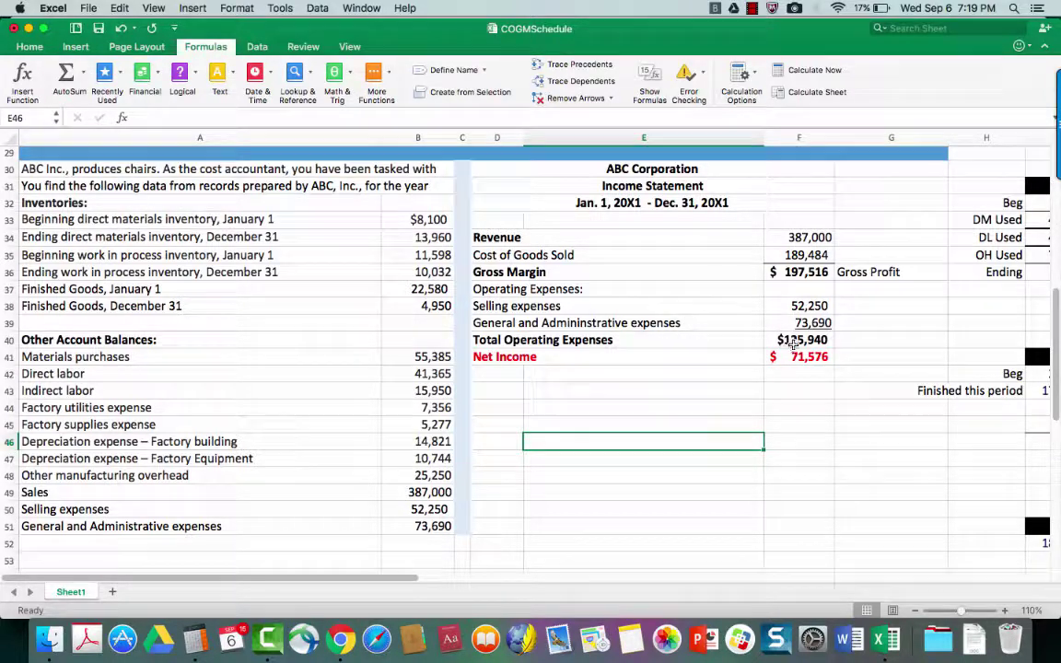
click(792, 341)
click(797, 457)
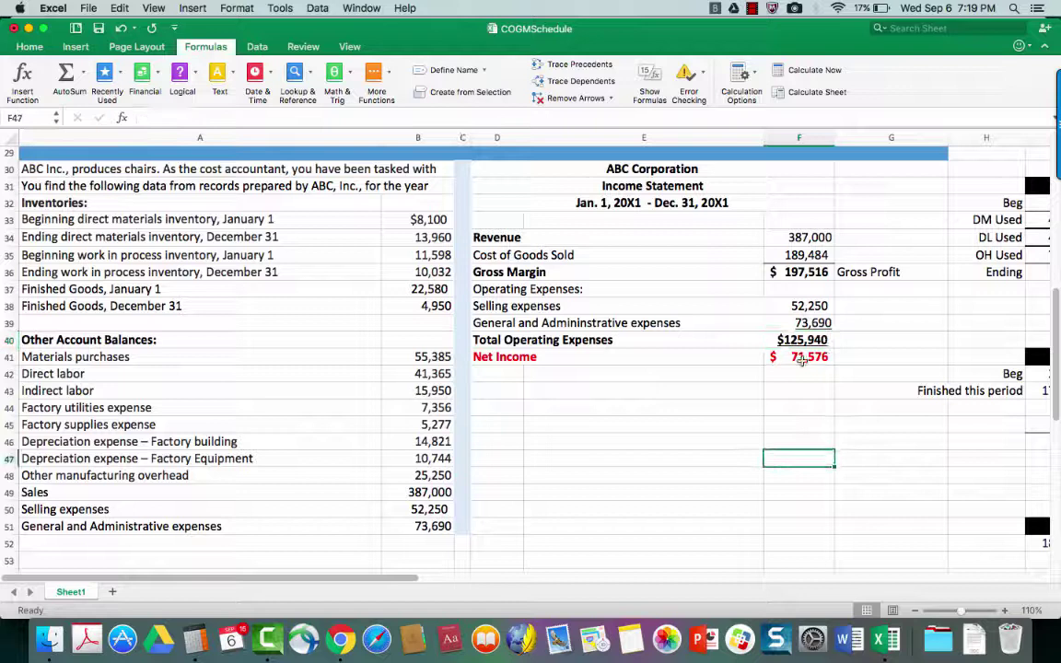
key(Up)
key(Up)
key(Up)
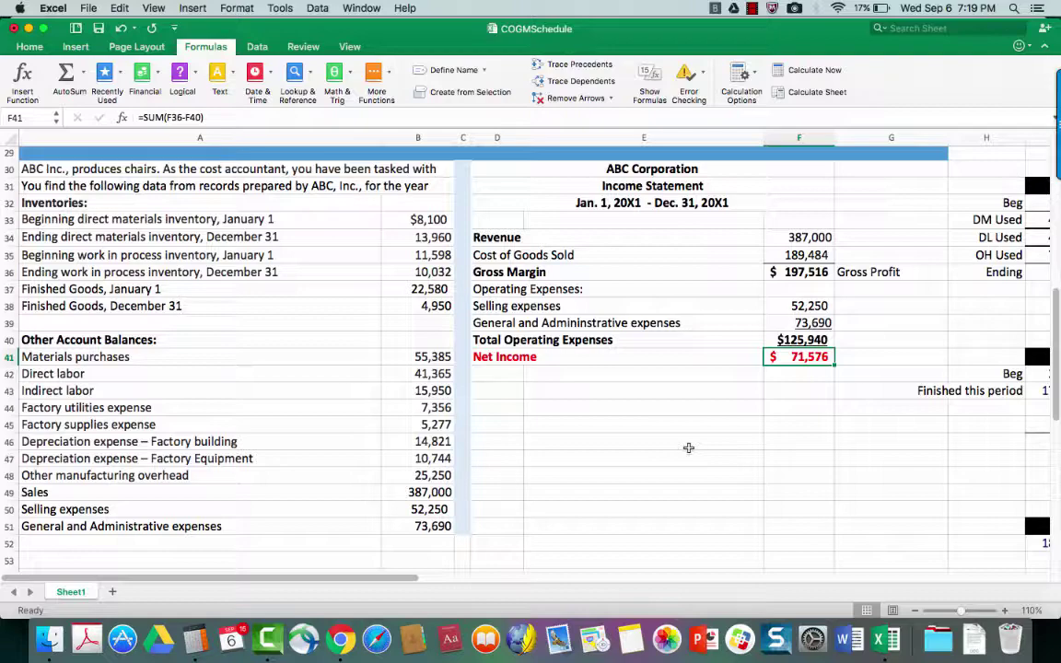
scroll(688, 448, up, 2)
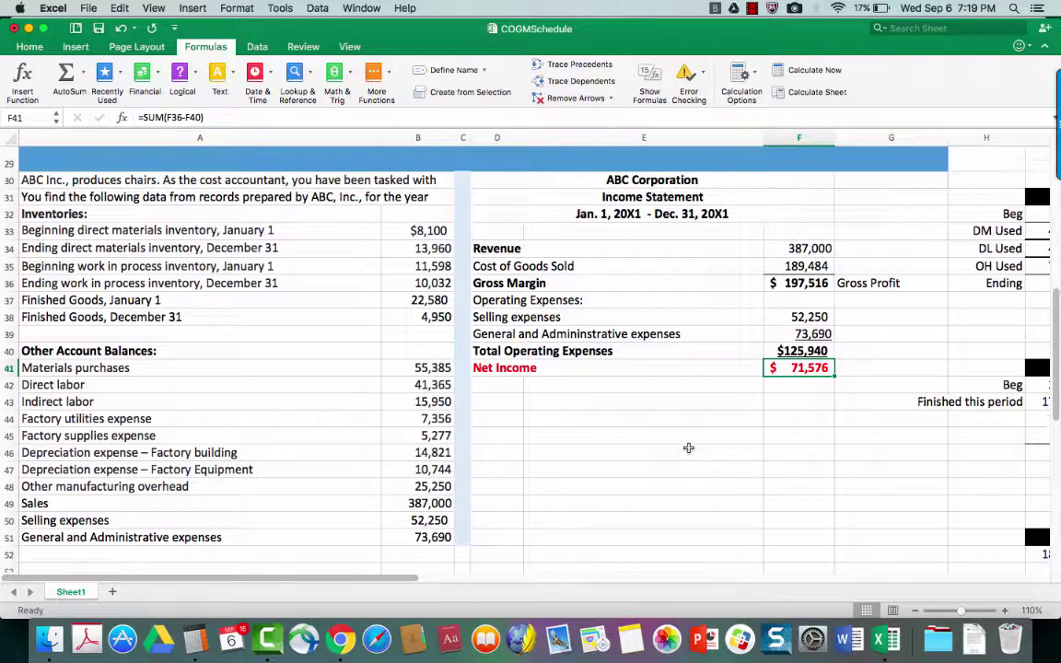
scroll(718, 424, up, 10)
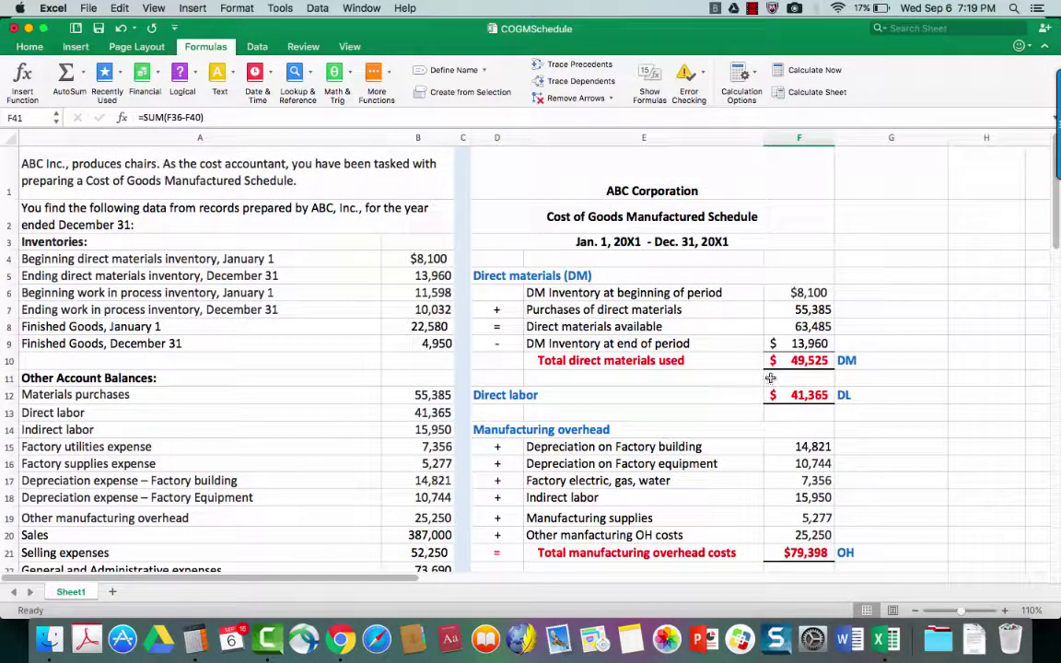
scroll(770, 378, down, 1)
scroll(770, 377, down, 2)
scroll(769, 377, down, 2)
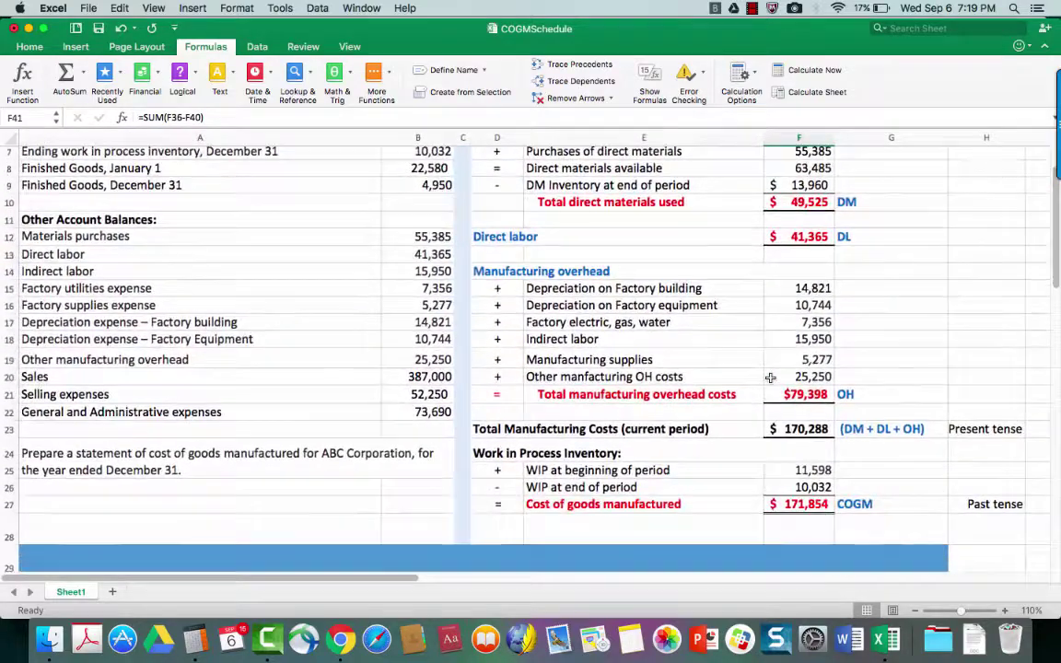
scroll(770, 378, down, 5)
scroll(770, 377, down, 2)
click(675, 282)
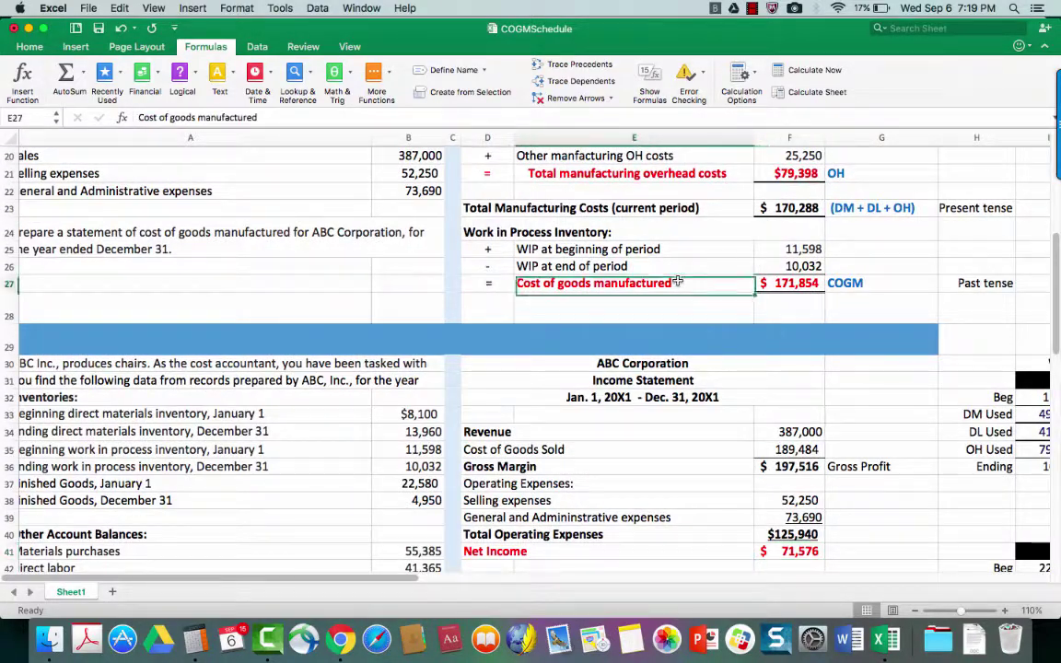
scroll(677, 281, down, 1)
scroll(676, 281, down, 2)
scroll(677, 281, right, 2)
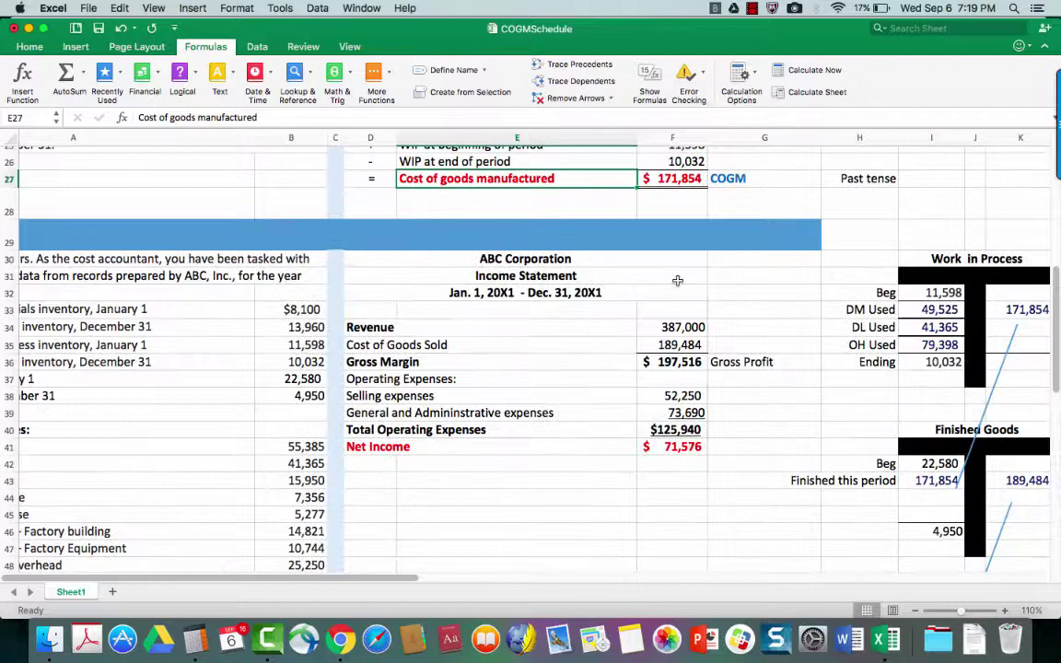
scroll(676, 278, down, 2)
scroll(677, 278, down, 2)
scroll(677, 278, right, 1)
click(962, 203)
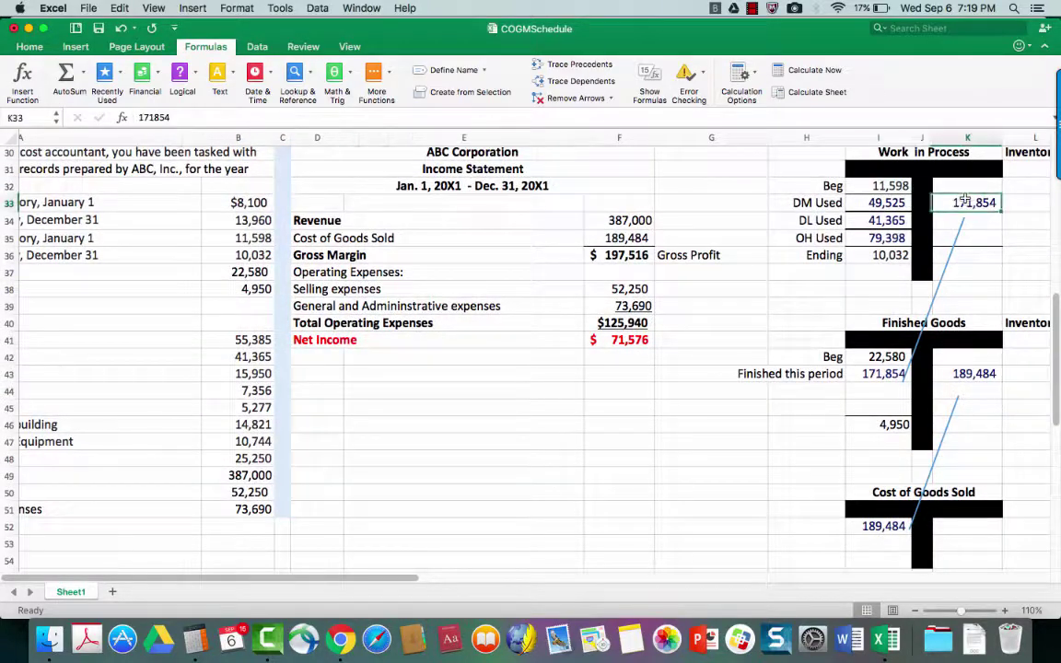
scroll(712, 271, up, 1)
scroll(713, 270, right, 1)
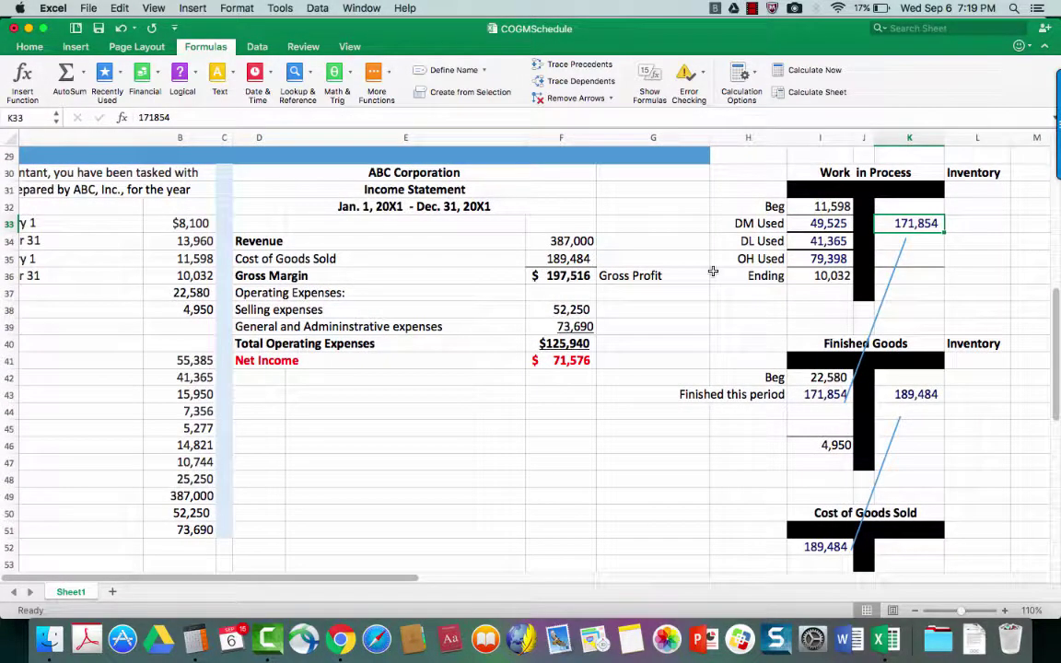
key(ctrl+bracketright)
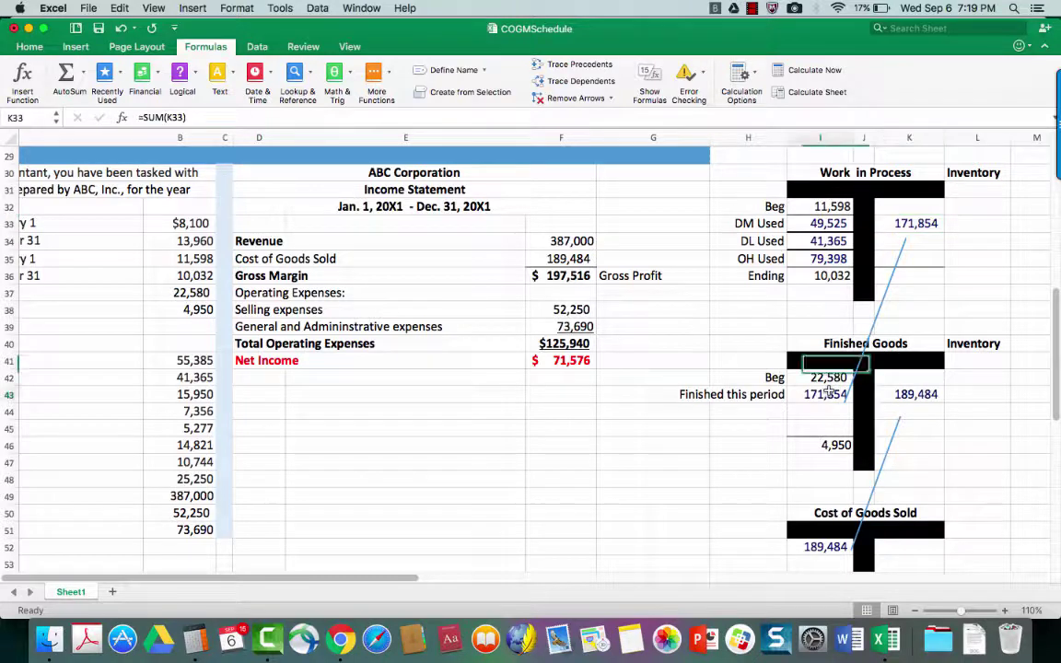
click(925, 394)
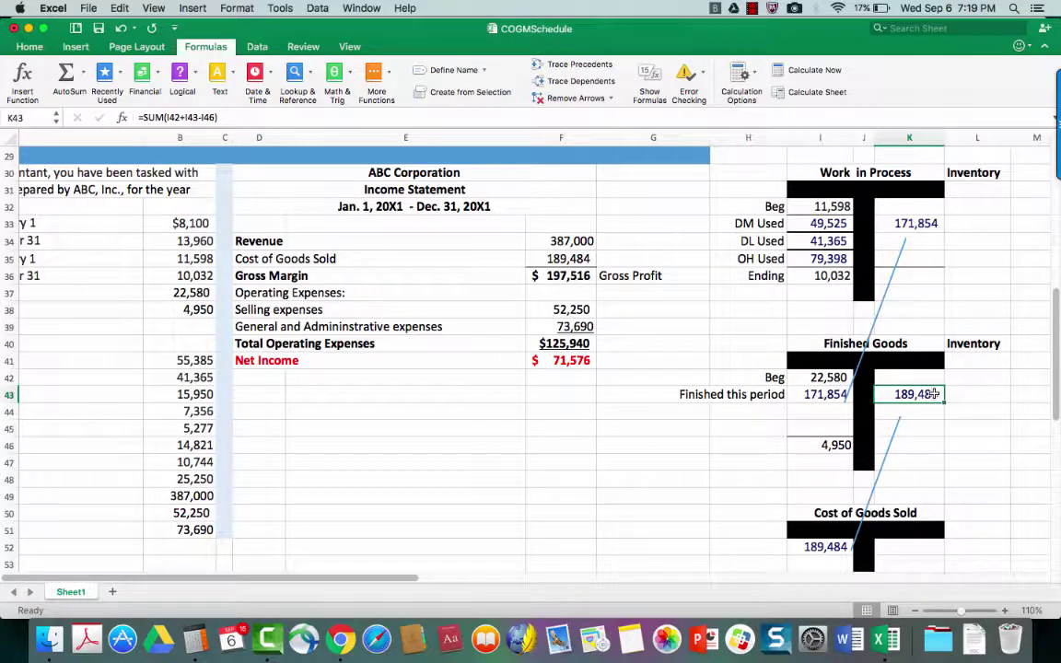
scroll(933, 394, down, 3)
key(ctrl+bracketright)
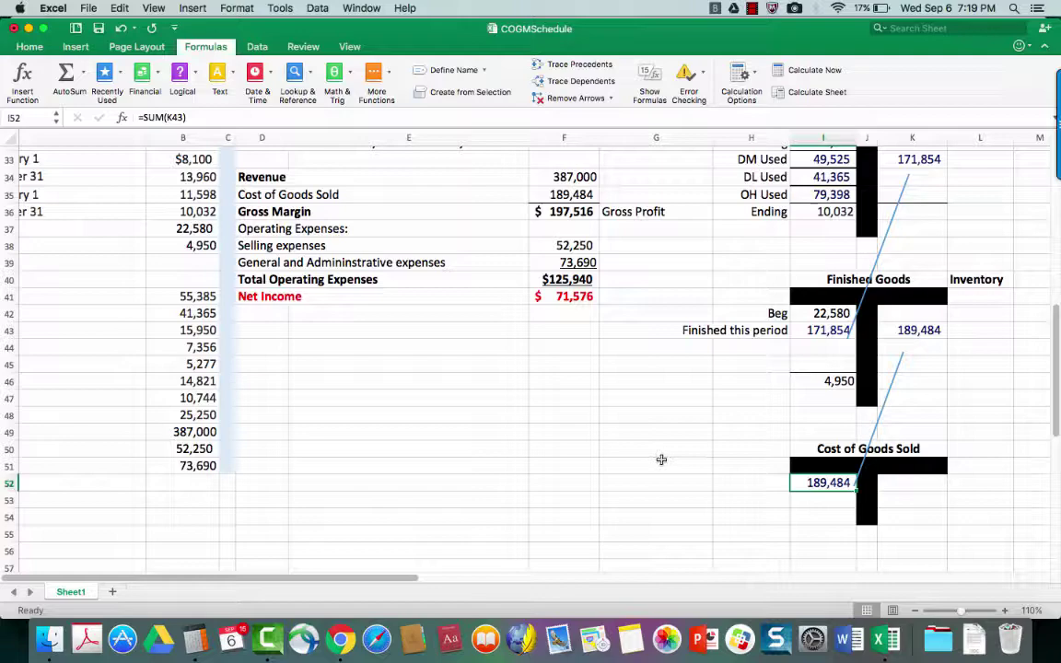
scroll(548, 415, left, 2)
scroll(549, 414, up, 1)
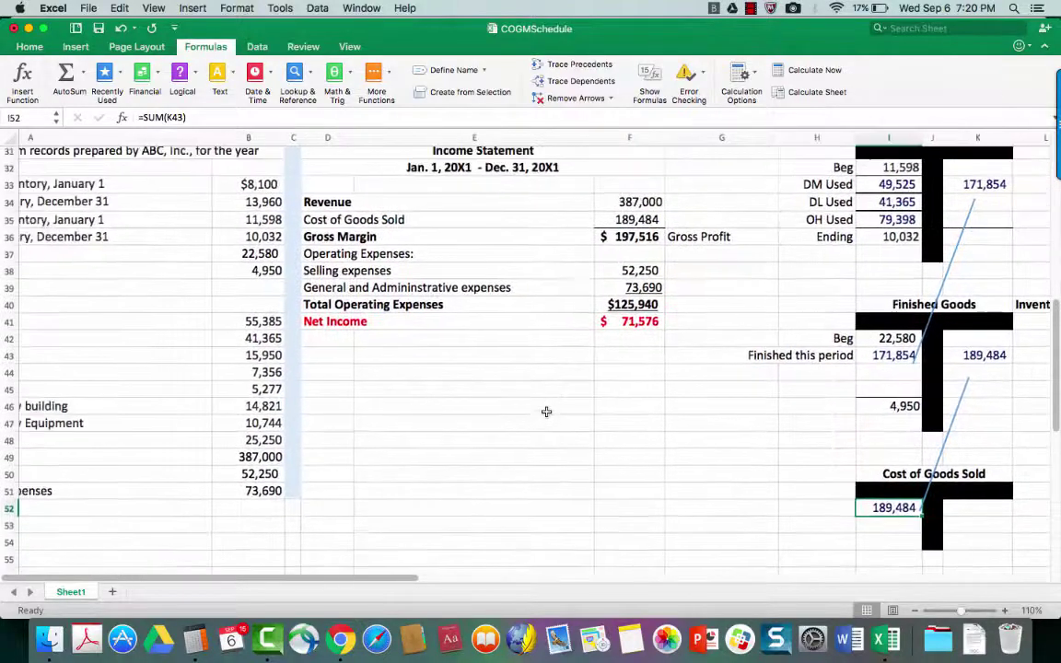
scroll(546, 411, up, 10)
scroll(546, 411, left, 3)
scroll(693, 366, down, 3)
click(726, 368)
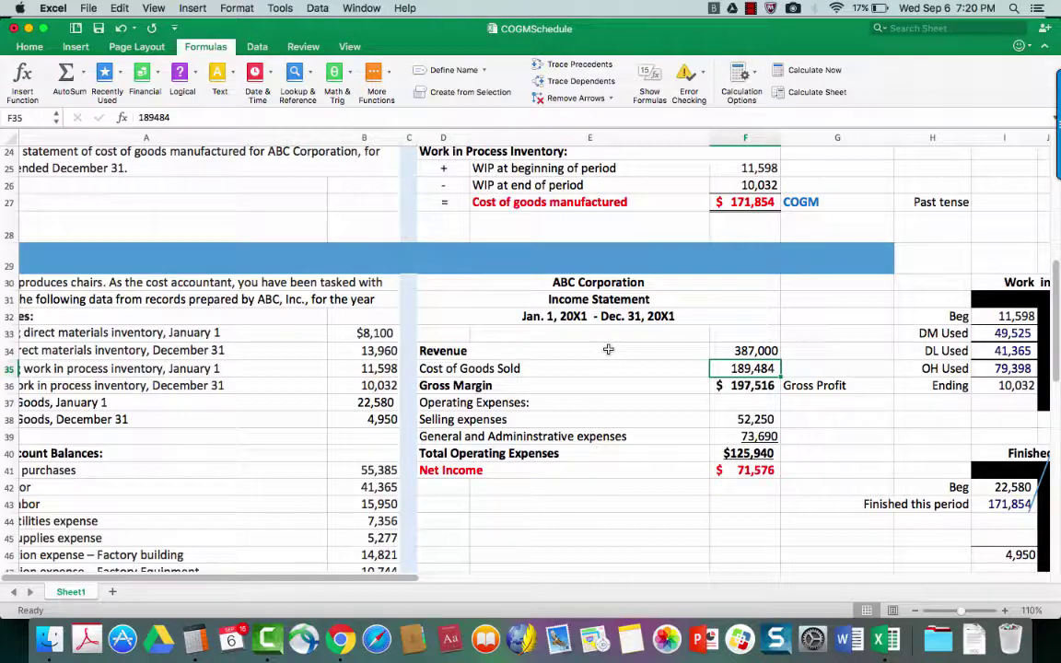
key(Down)
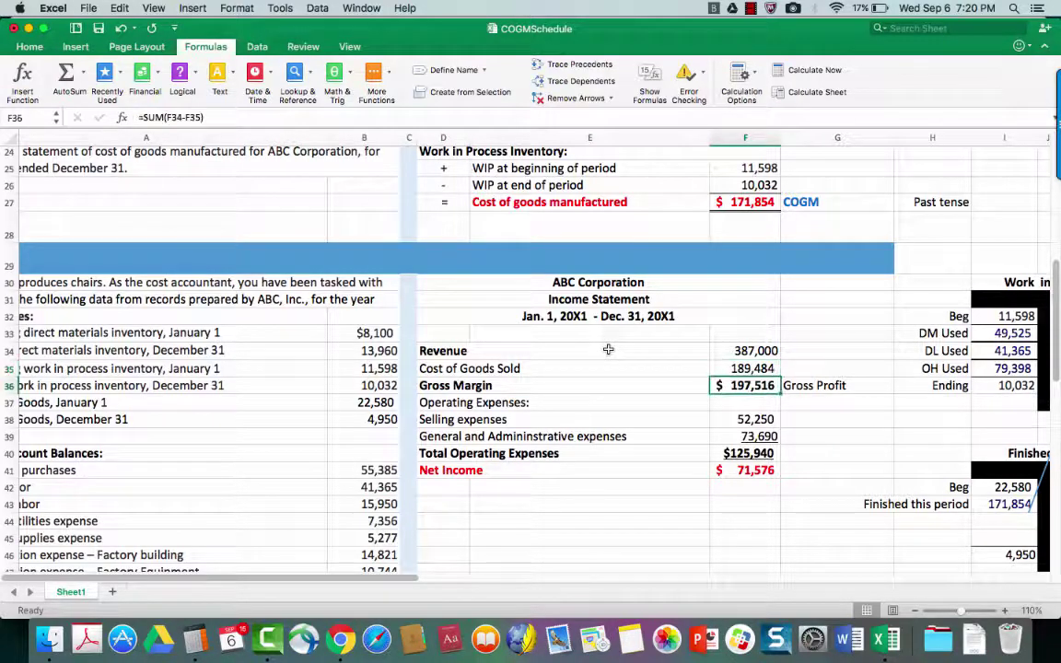
key(Down)
key(Down)
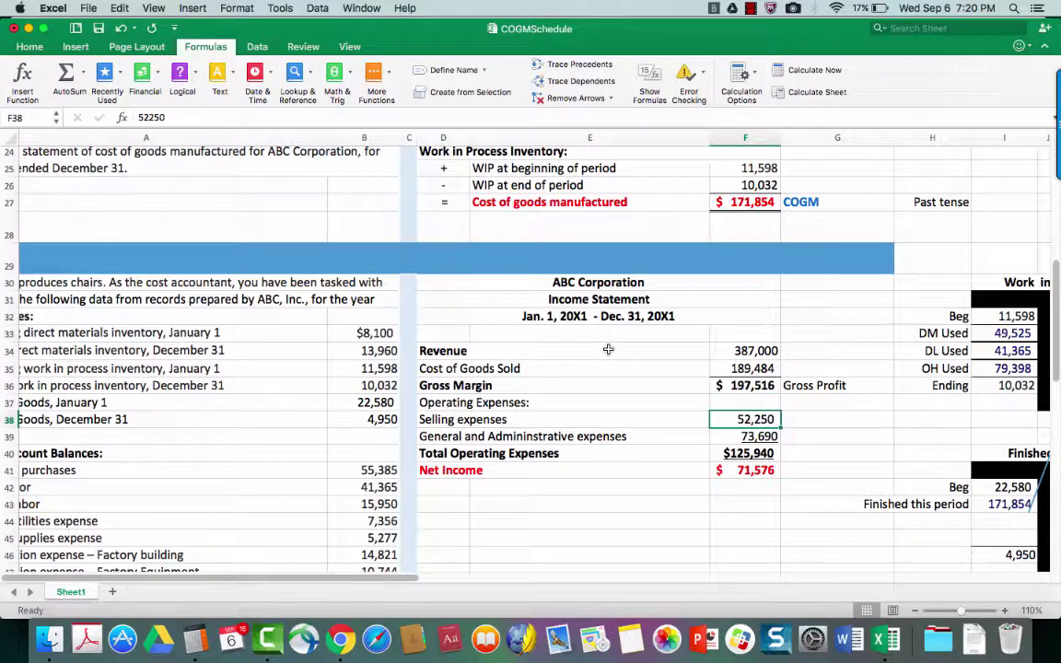
key(Down)
key(Down)
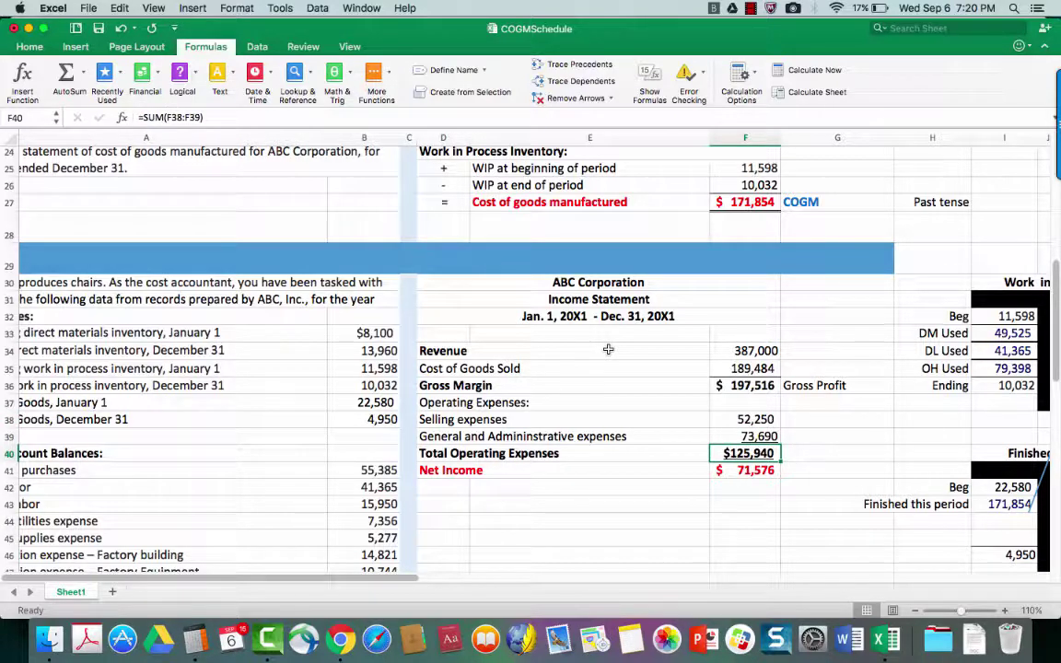
key(Down)
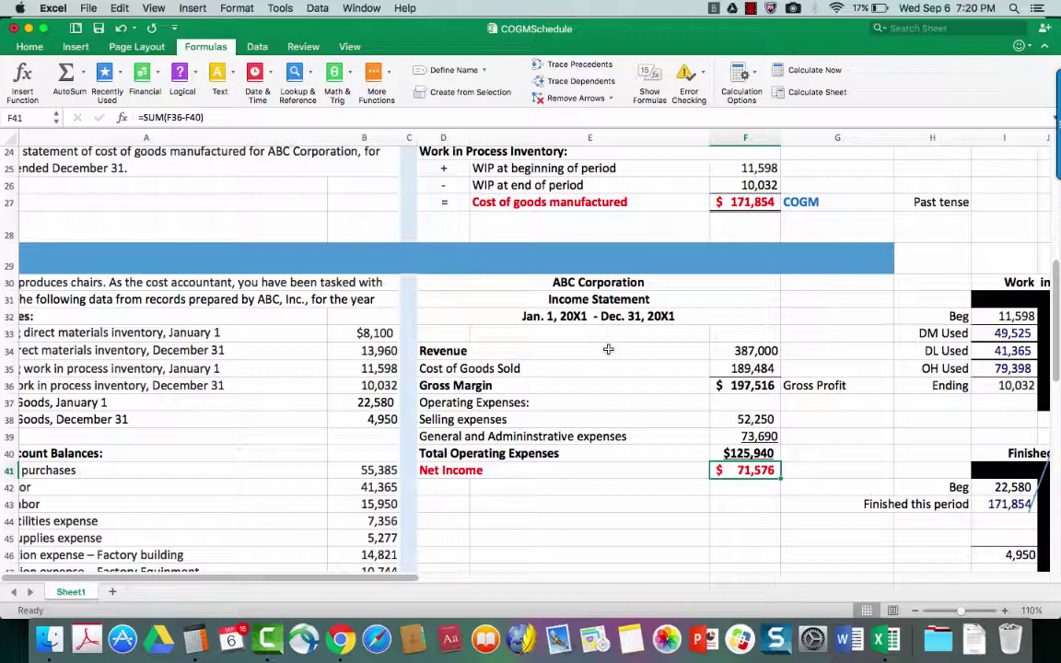
scroll(607, 349, up, 2)
scroll(608, 349, up, 10)
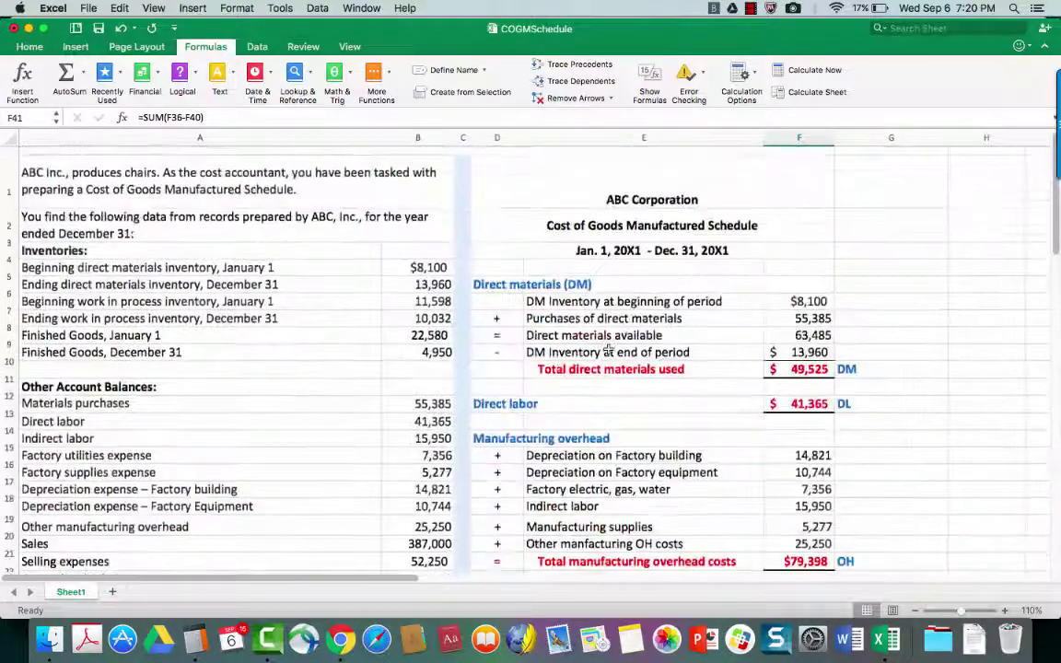
scroll(608, 349, up, 3)
scroll(608, 349, down, 1)
scroll(608, 349, down, 2)
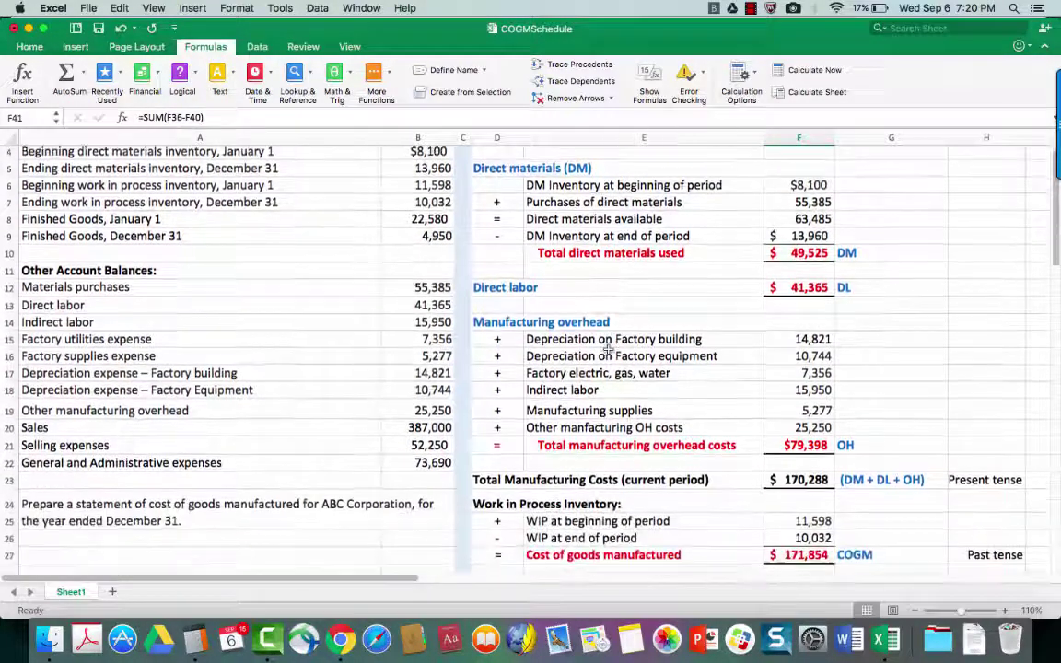
scroll(607, 349, down, 2)
scroll(607, 349, down, 3)
scroll(608, 349, down, 2)
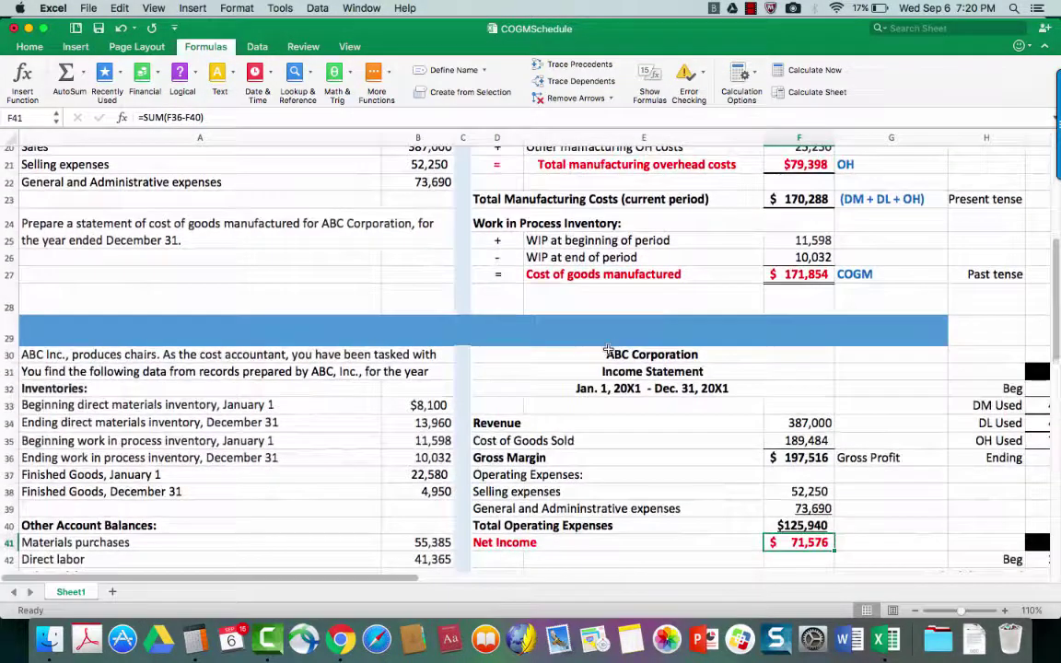
scroll(608, 349, down, 3)
scroll(608, 349, down, 1)
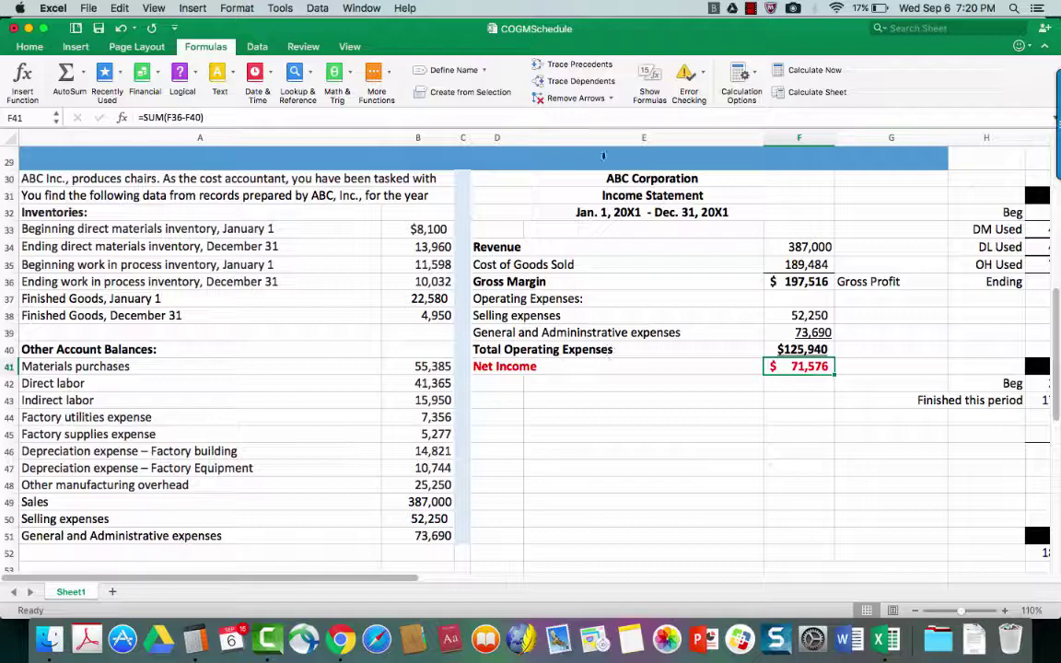
click(752, 9)
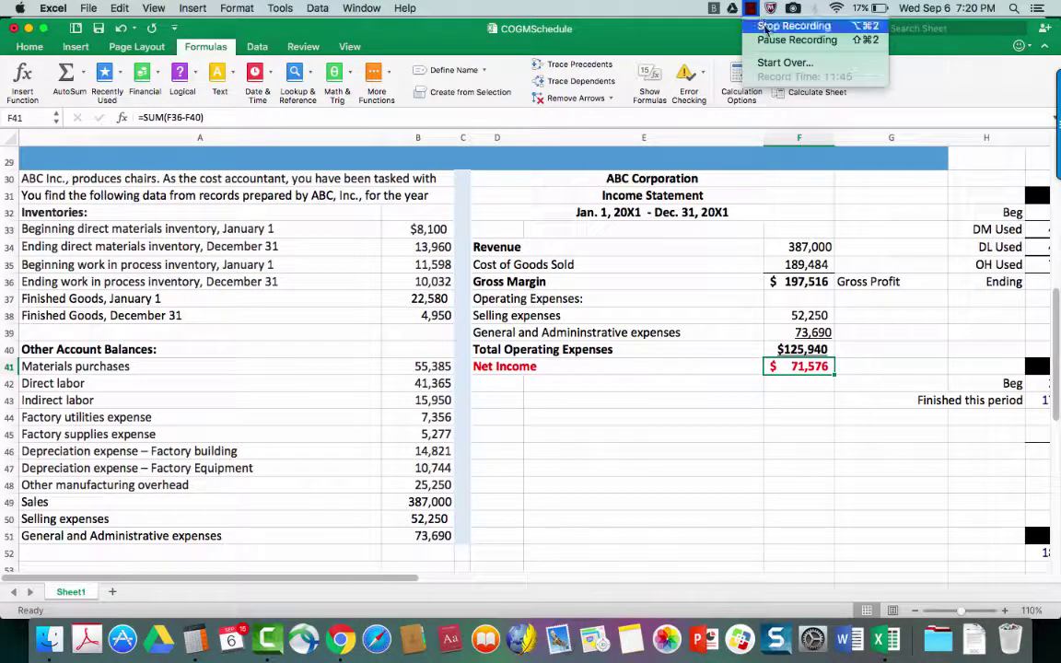